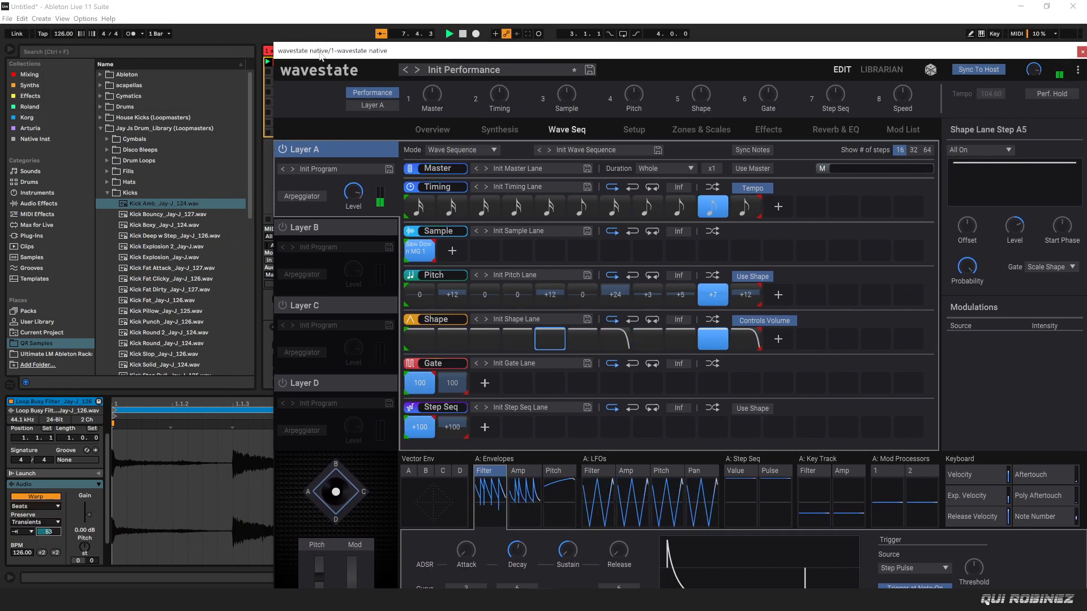
pyautogui.moveTo(351, 48); pyautogui.dragTo(429, 44)
pyautogui.doubleClick(308, 51)
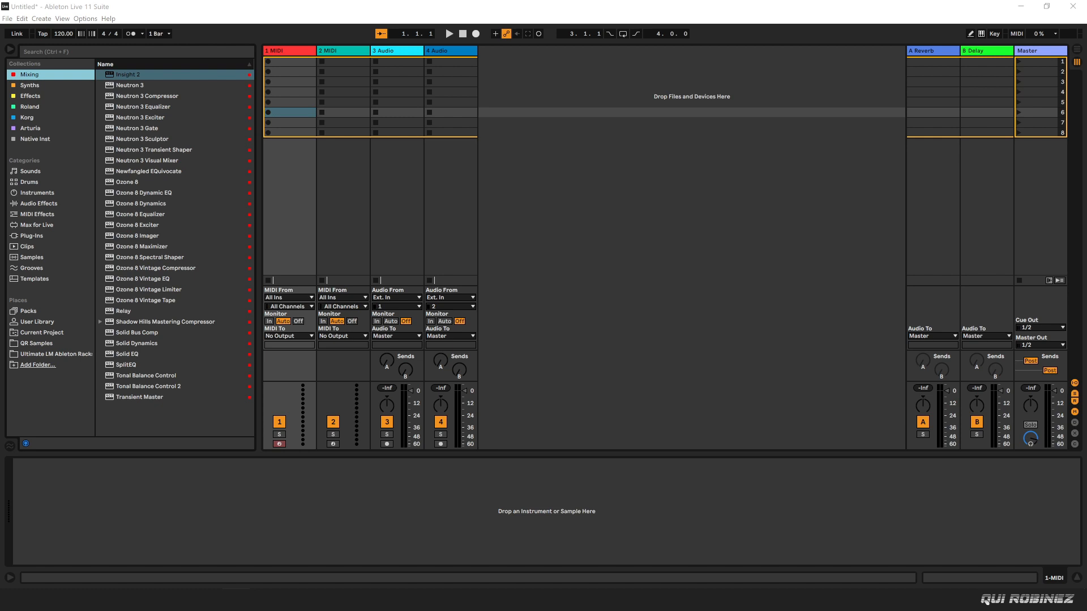
# Load the Korg wavestate native instrument onto the first MIDI track and switch it to Init Performance, found by searching for INIT
pyautogui.click(33, 119)
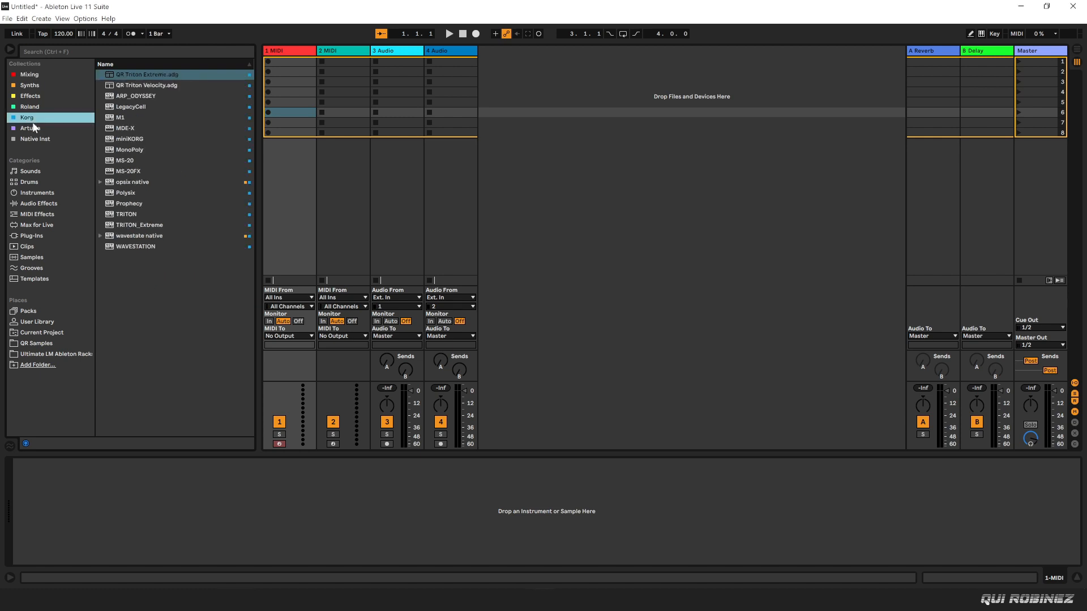
pyautogui.moveTo(136, 235); pyautogui.dragTo(305, 215)
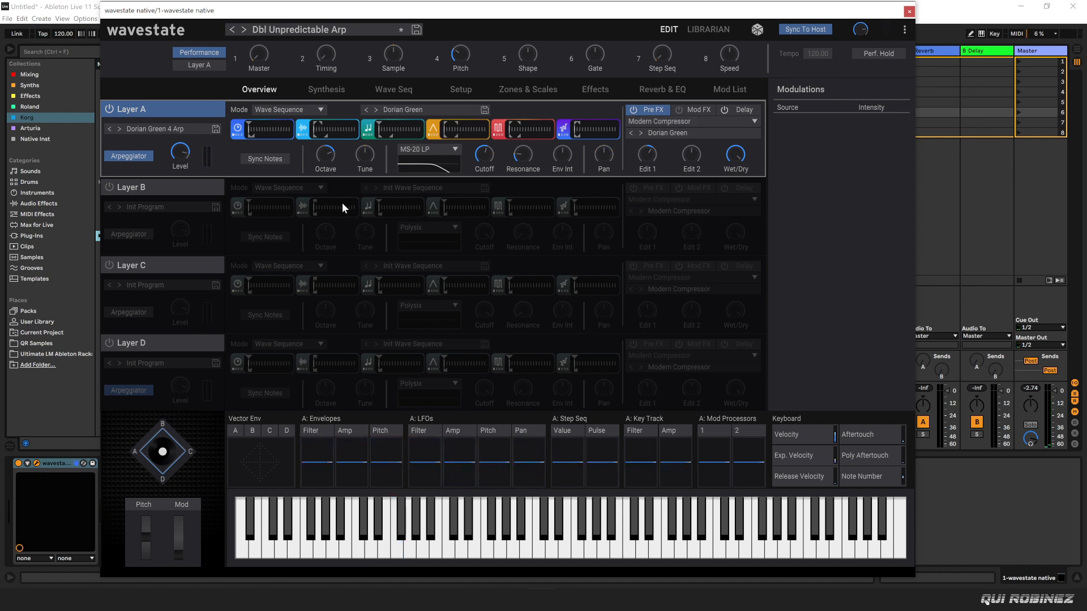
pyautogui.click(281, 32)
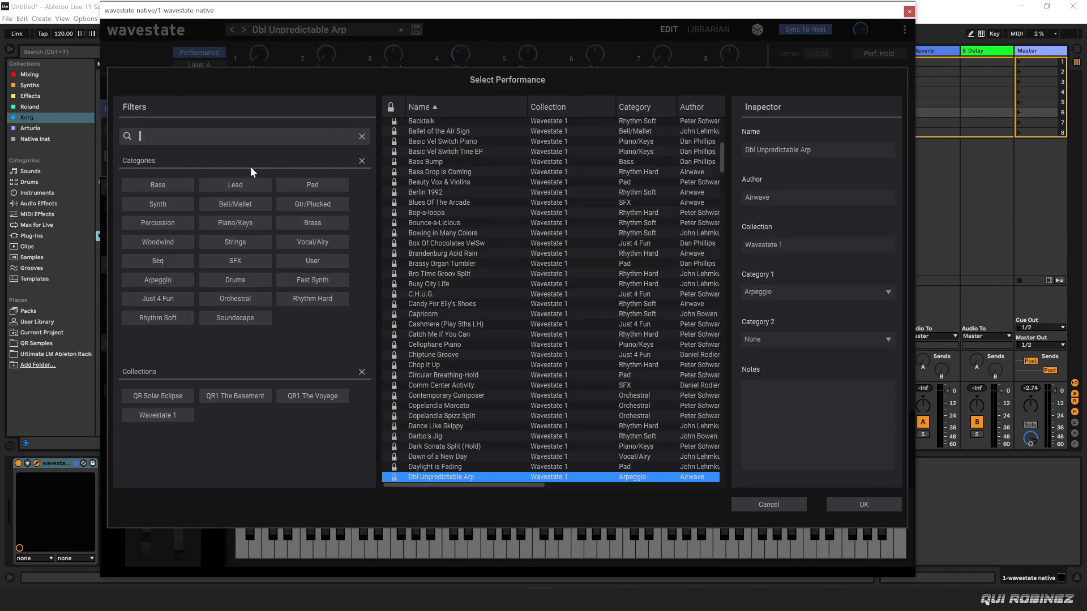
pyautogui.write('INIT')
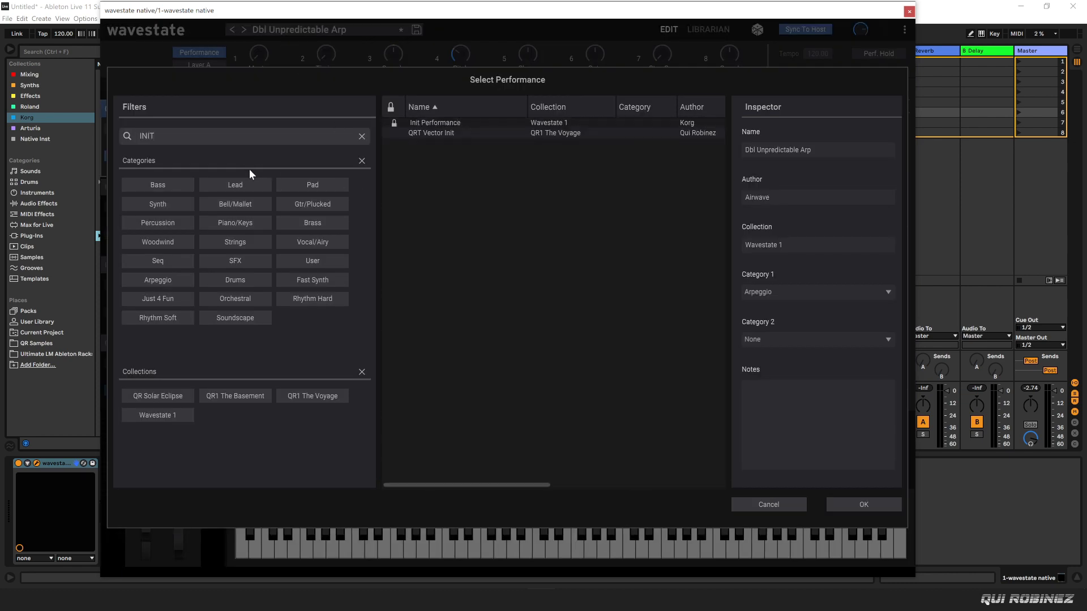
pyautogui.click(451, 124)
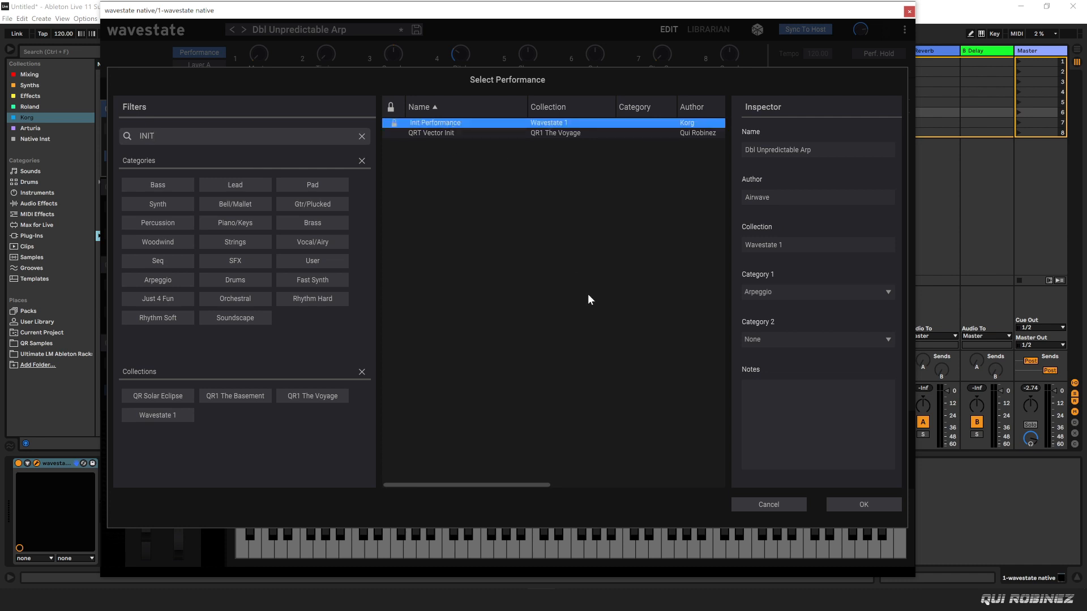
pyautogui.press('Return')
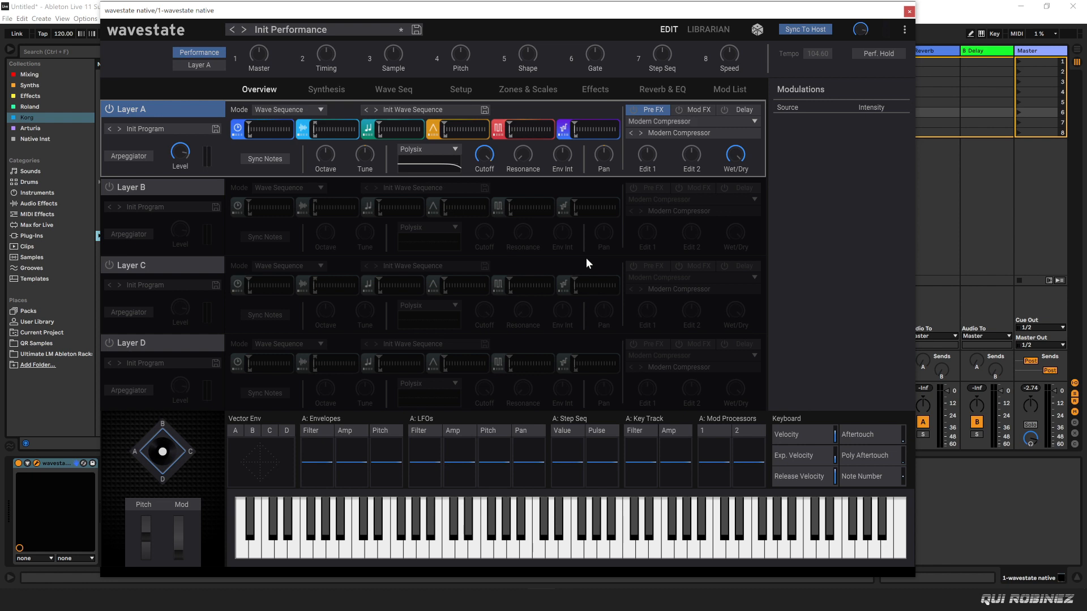
# In Layer A's wave sequence, turn the timing lane's crossfade off and switch its step durations to tempo-based notes
pyautogui.click(393, 89)
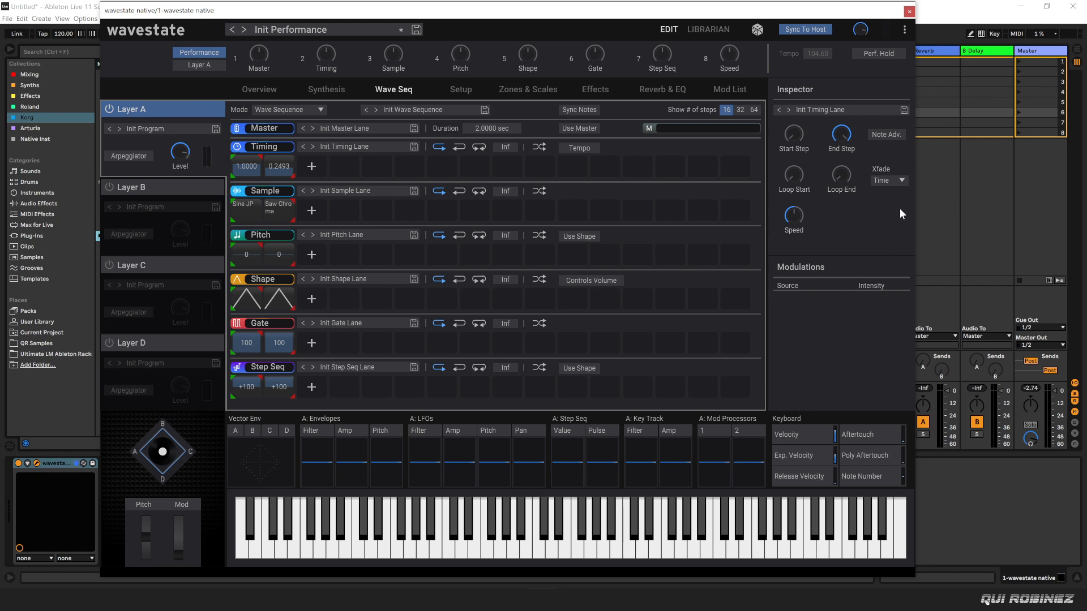
pyautogui.click(892, 179)
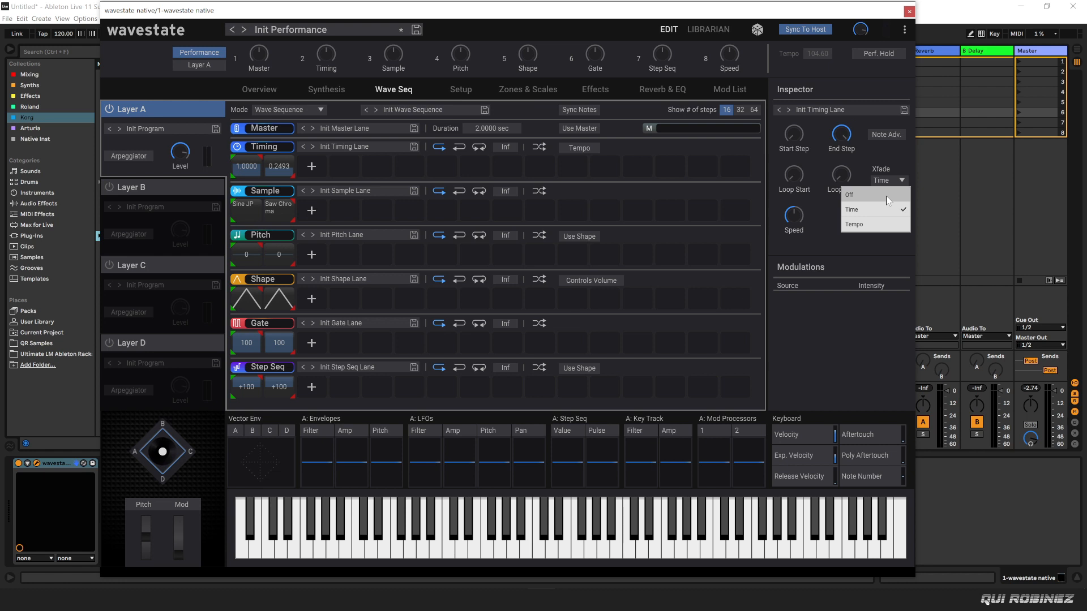
pyautogui.click(887, 198)
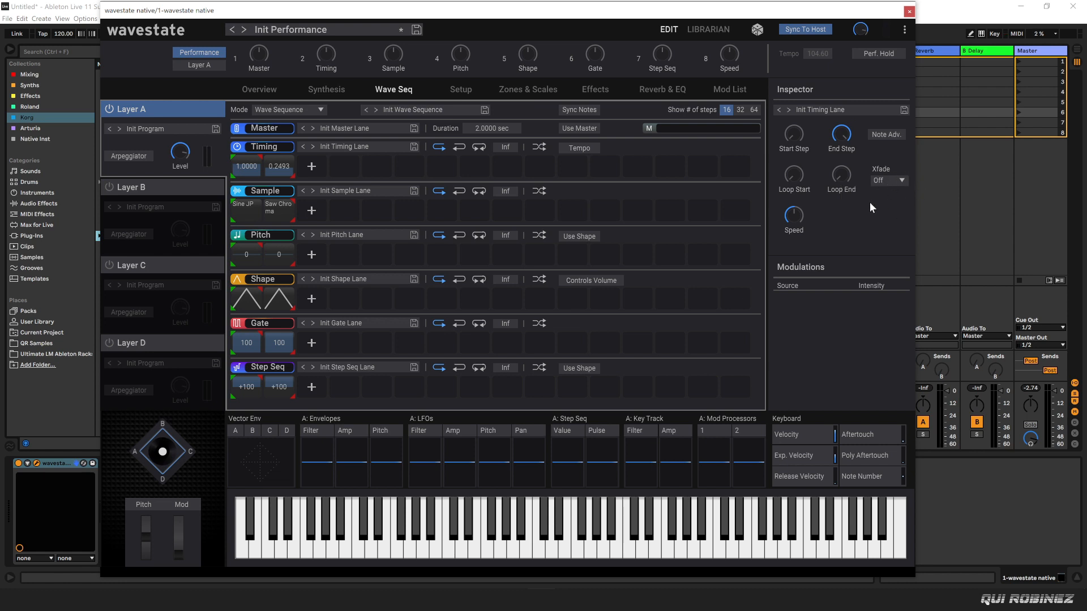
pyautogui.click(580, 148)
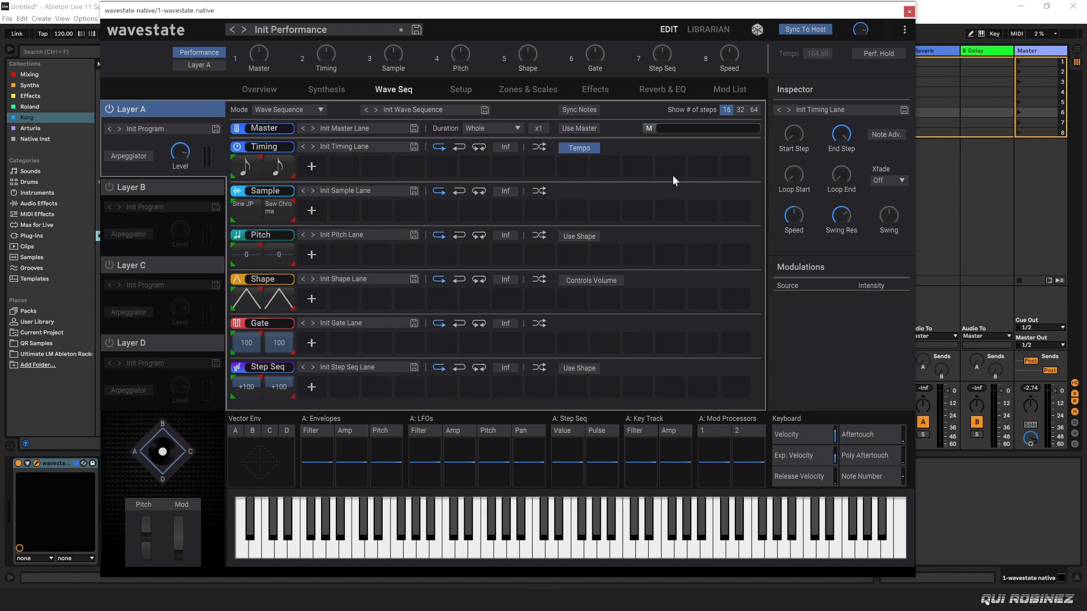
# Cut the second timing step and set the remaining timing step's duration to 1/16
pyautogui.click(246, 166)
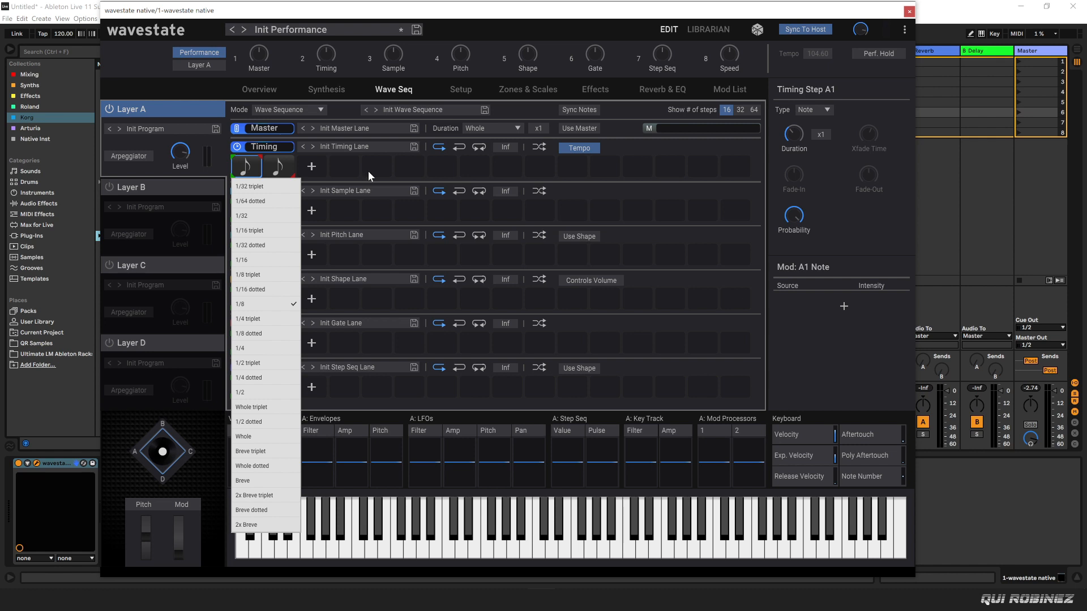
pyautogui.rightClick(283, 168)
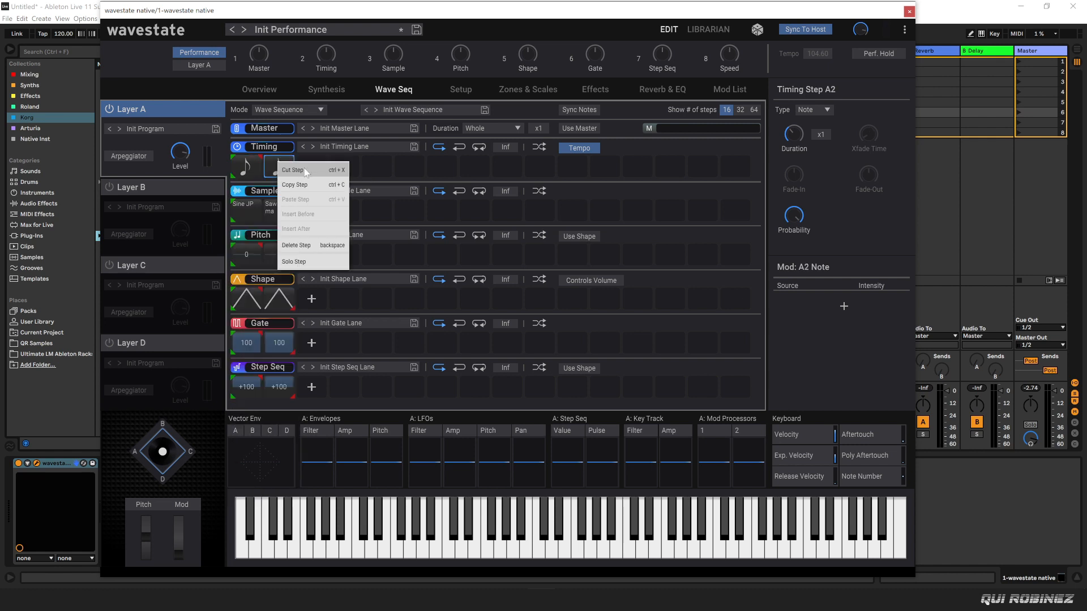
pyautogui.click(305, 169)
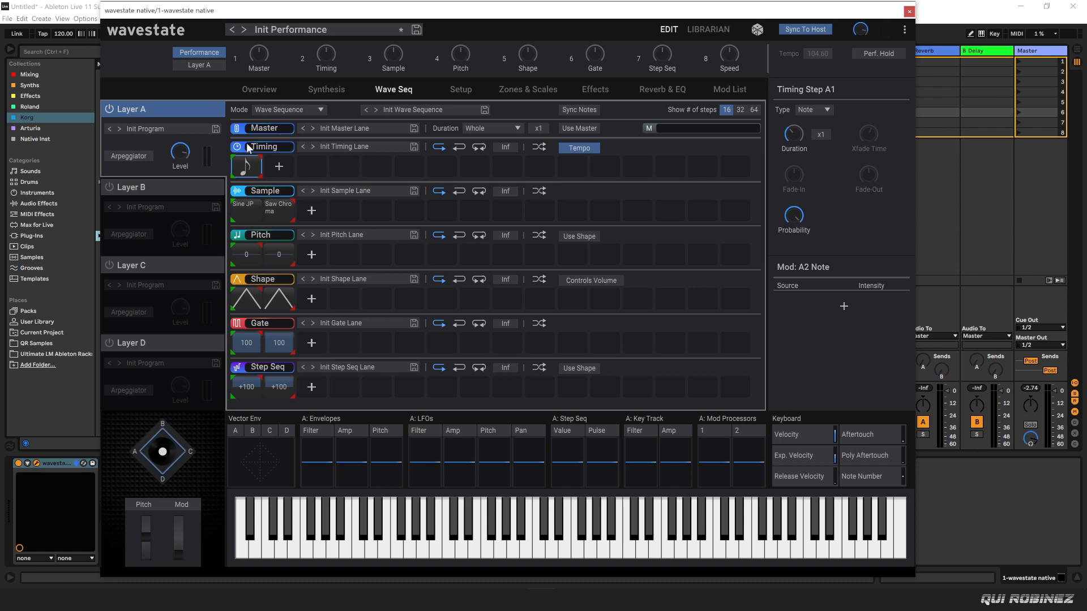
pyautogui.click(253, 167)
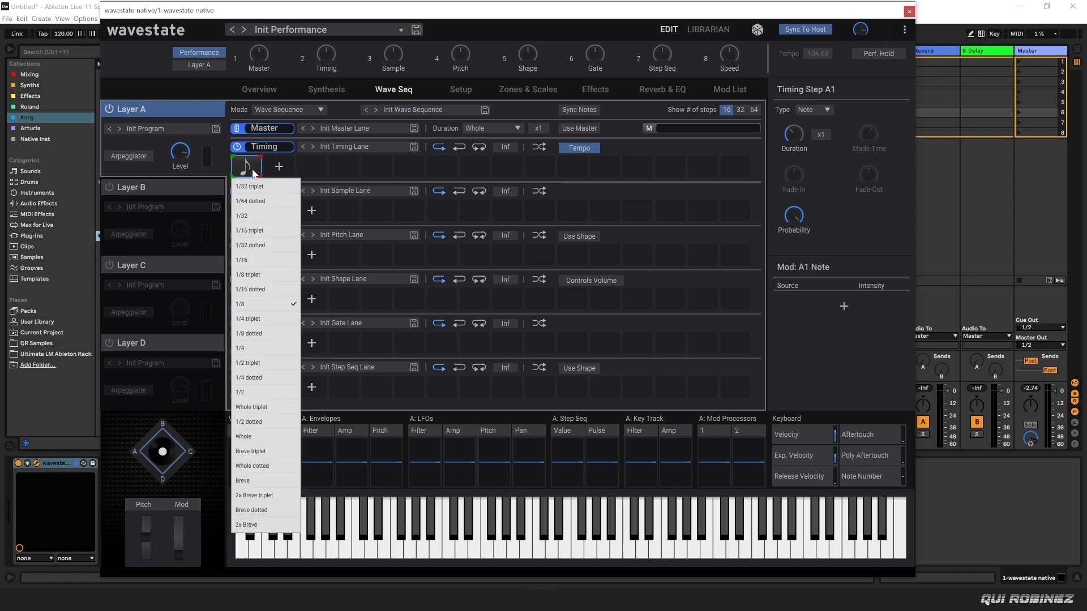
pyautogui.click(275, 261)
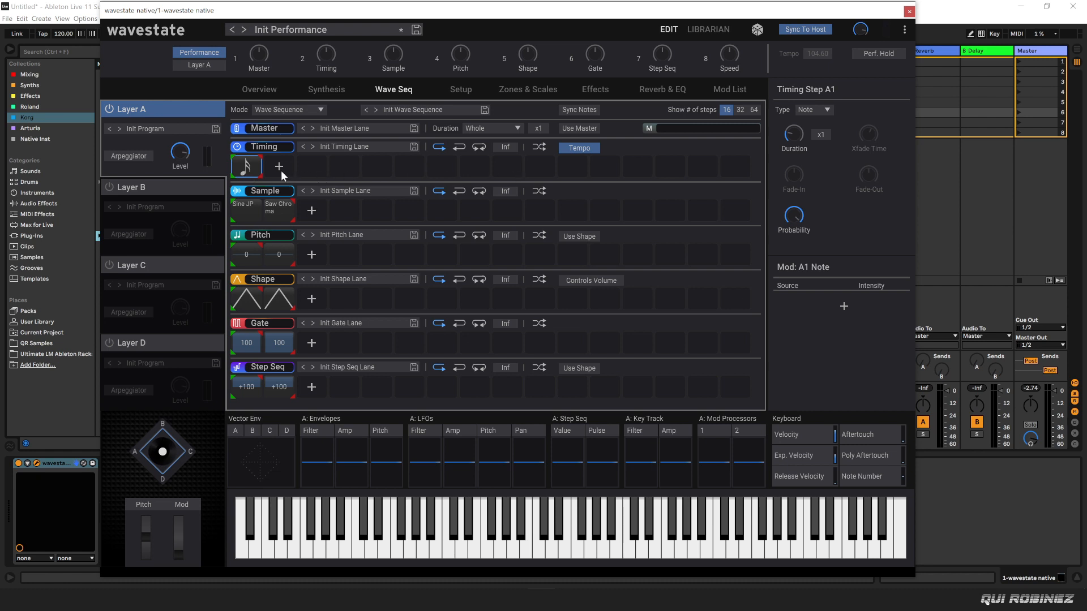
# Add 1/16 timing steps until the lane holds twelve, and extend the lane's loop end and end step to the twelfth step
pyautogui.click(310, 168)
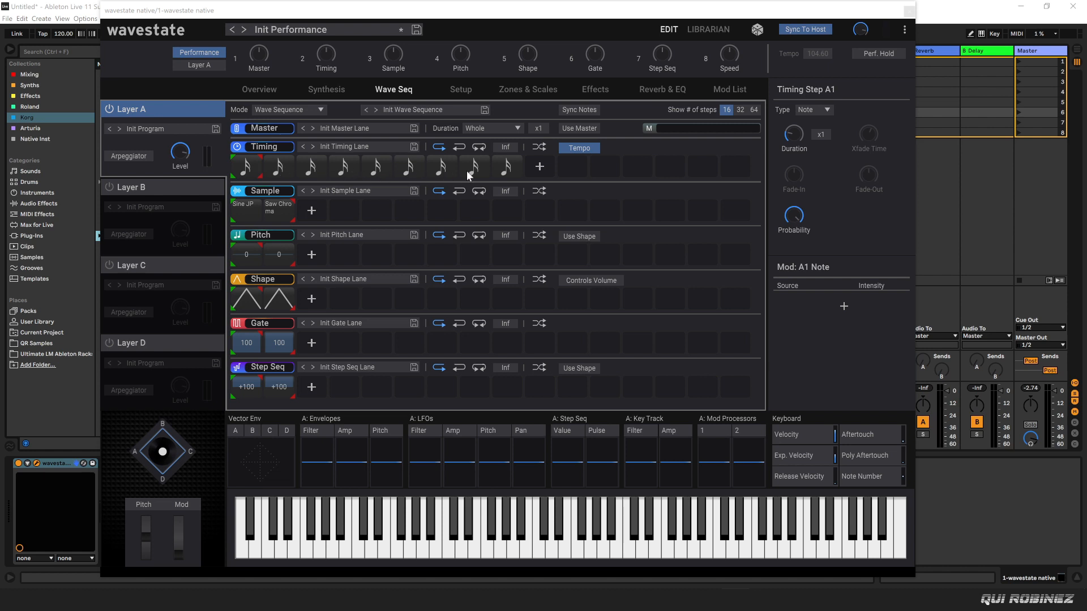
pyautogui.click(544, 168)
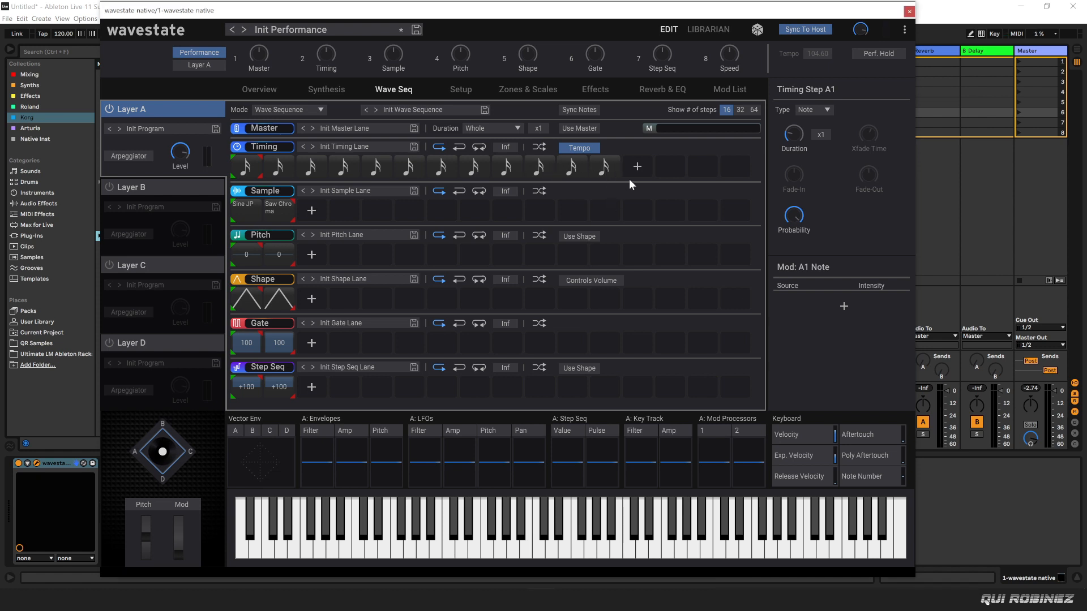
pyautogui.moveTo(263, 177); pyautogui.dragTo(600, 179)
pyautogui.moveTo(260, 154)
pyautogui.mouseDown()
pyautogui.moveTo(654, 161)
pyautogui.moveTo(620, 161)
pyautogui.mouseUp()
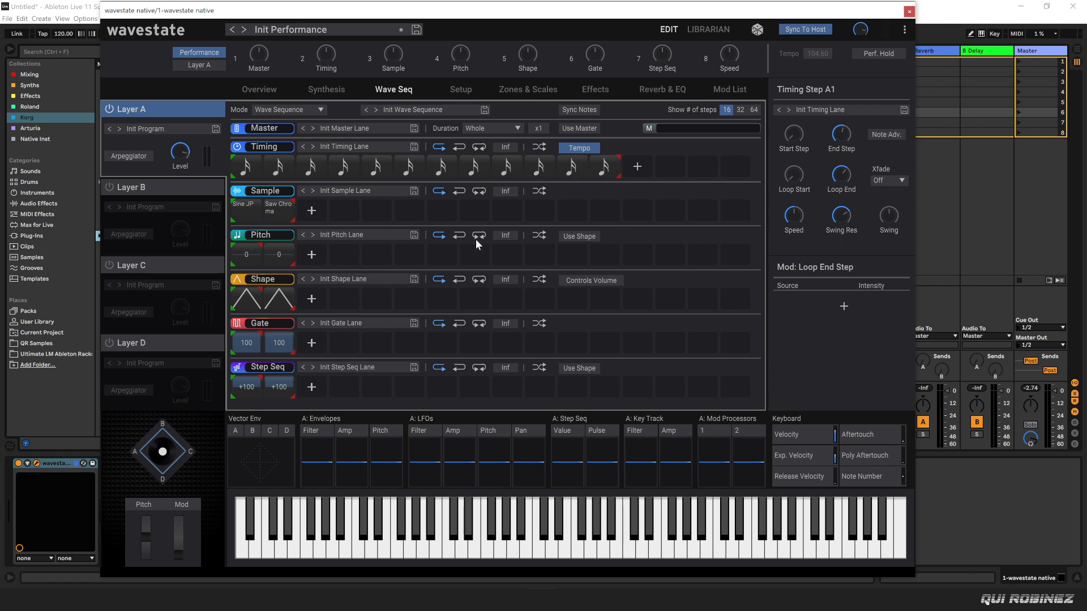
# Remove the first sample step and assign the lead wave Saw Down MG 1 to the remaining sample step
pyautogui.rightClick(239, 216)
pyautogui.click(267, 222)
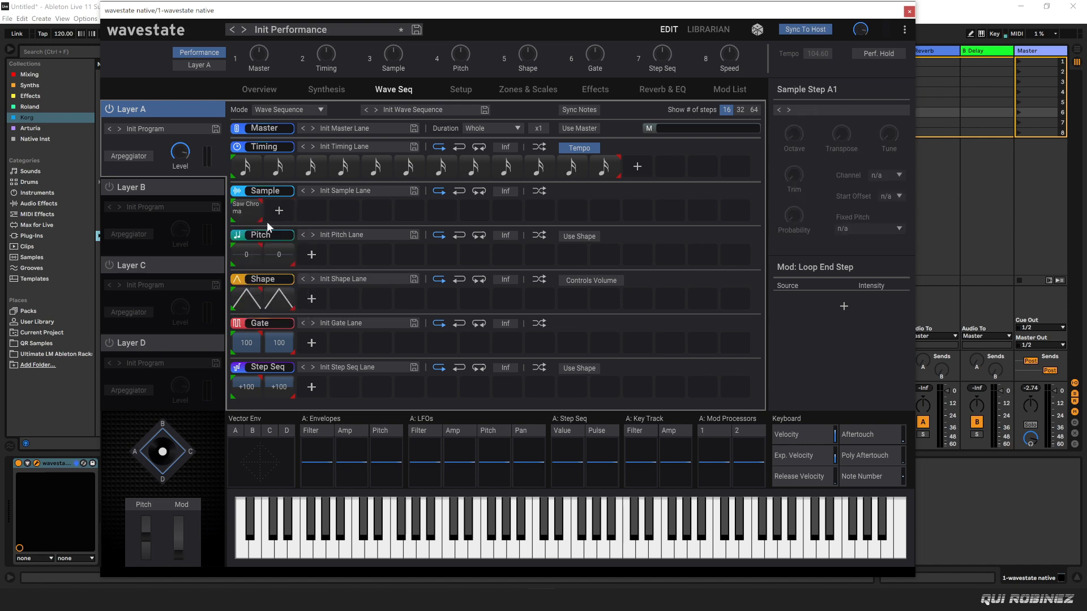
pyautogui.click(241, 212)
pyautogui.doubleClick(250, 213)
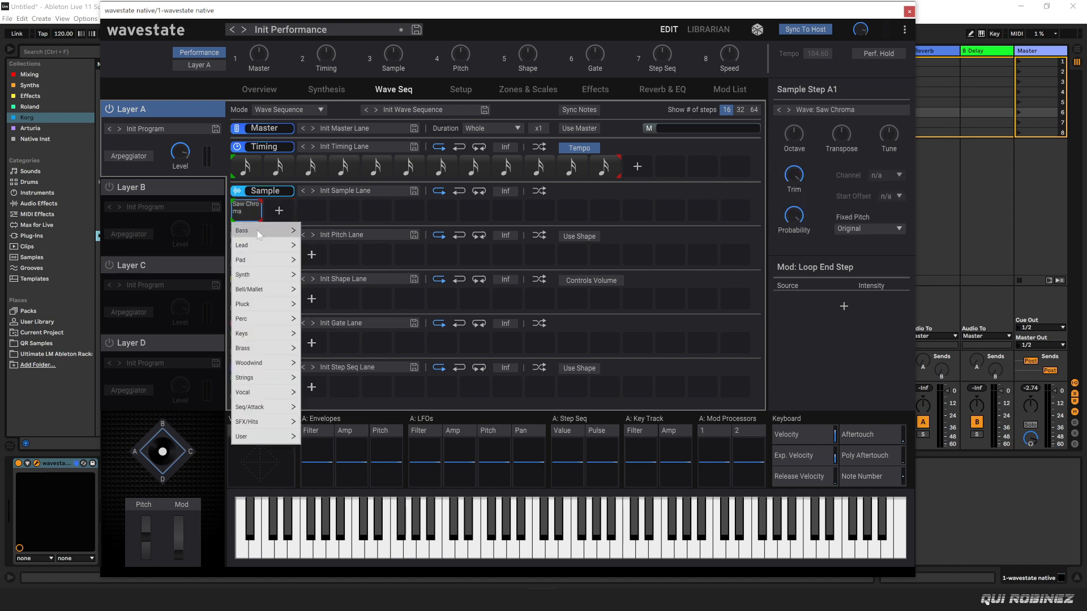
pyautogui.moveTo(282, 247)
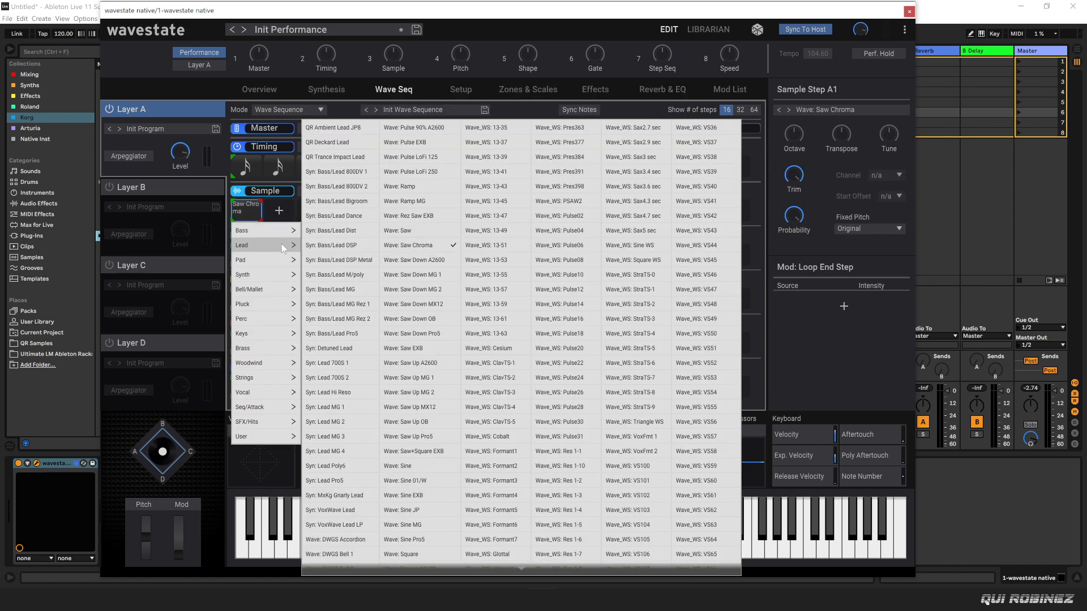
pyautogui.click(446, 275)
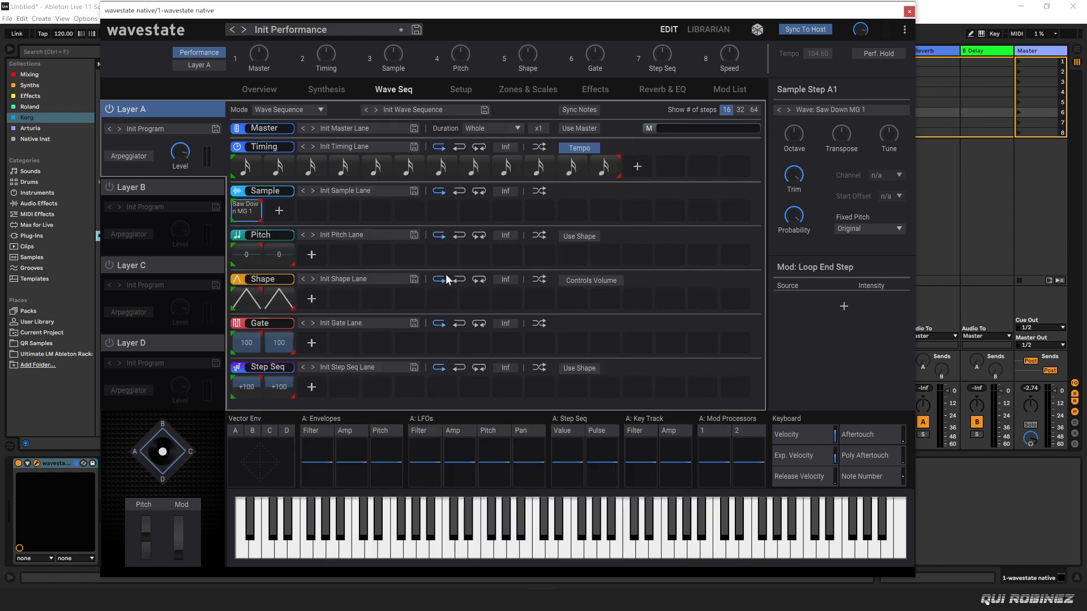
pyautogui.click(253, 215)
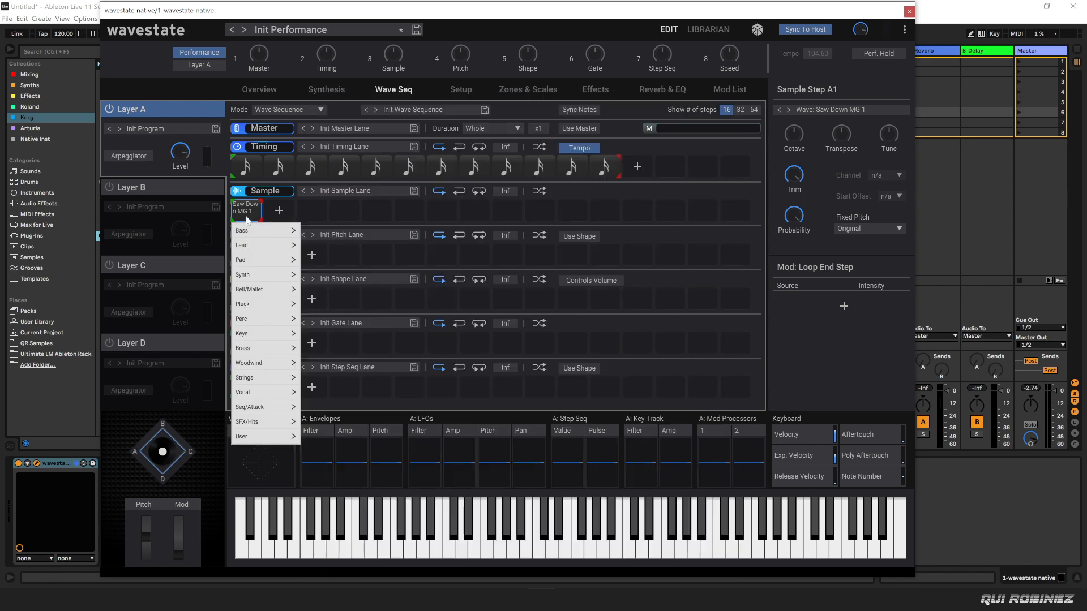
pyautogui.click(257, 216)
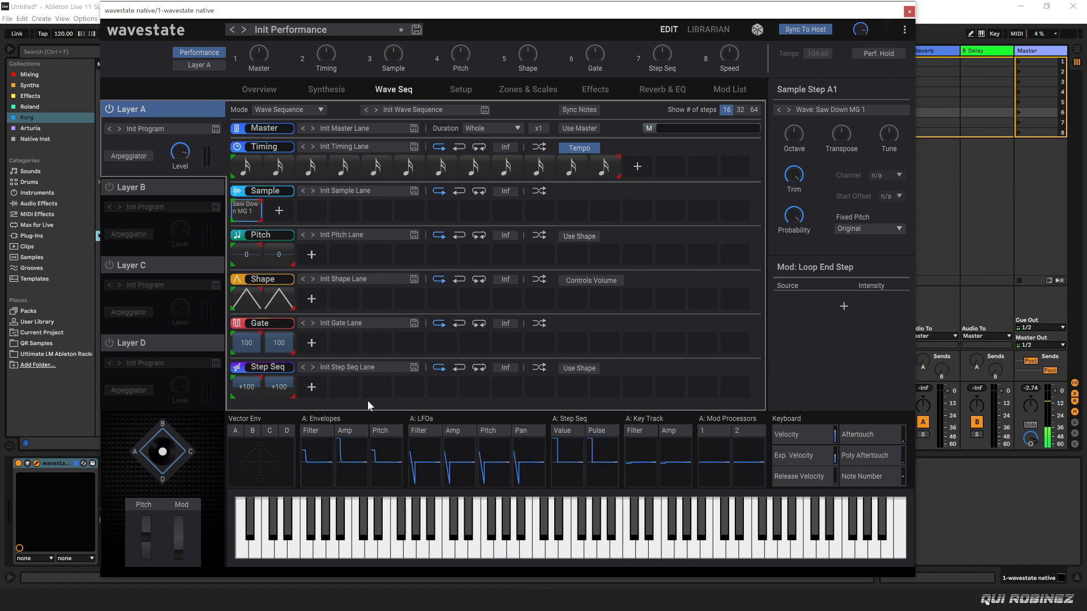
# Lower Layer A's amp envelope sustain to its minimum and lengthen the decay to form a plucky shape
pyautogui.click(354, 431)
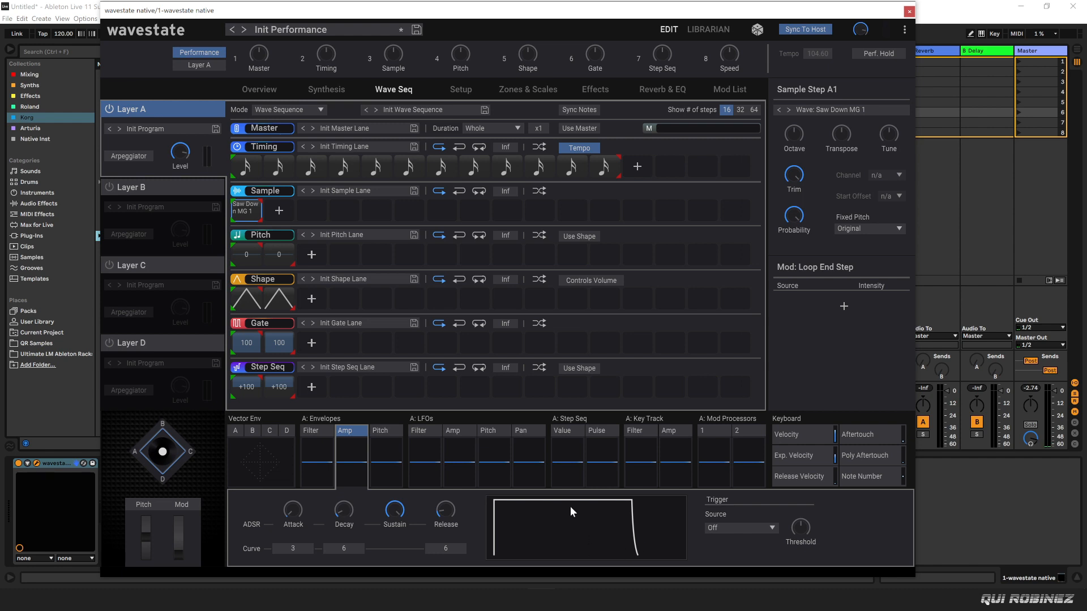
pyautogui.moveTo(395, 510); pyautogui.dragTo(388, 553)
pyautogui.moveTo(342, 511); pyautogui.dragTo(293, 392)
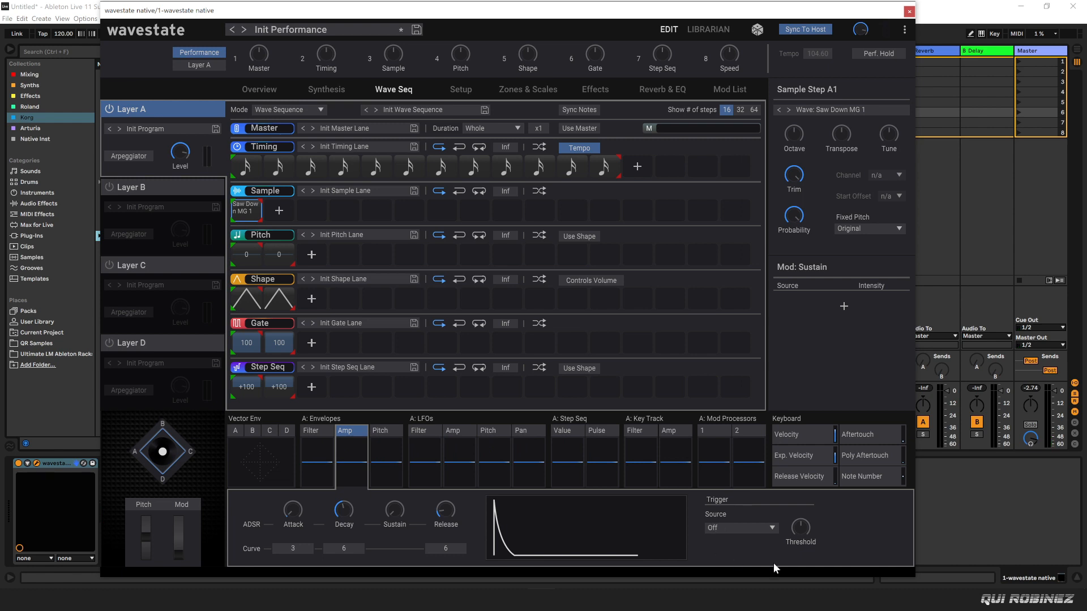
# Set the amp envelope's trigger source to the Step Pulse generator and shorten its decay slightly
pyautogui.click(738, 527)
pyautogui.moveTo(738, 486)
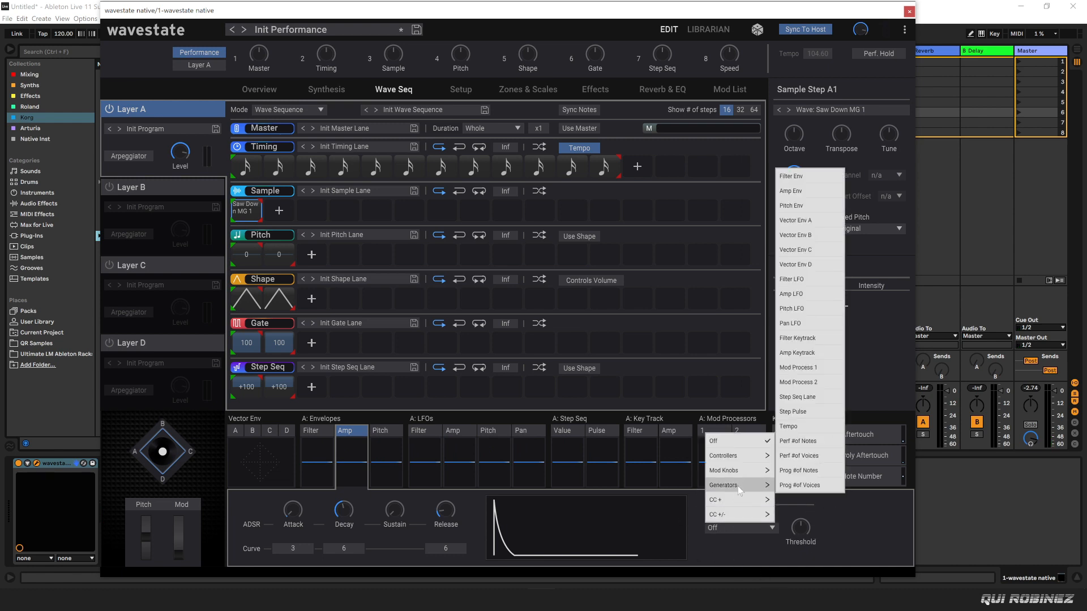
pyautogui.click(822, 411)
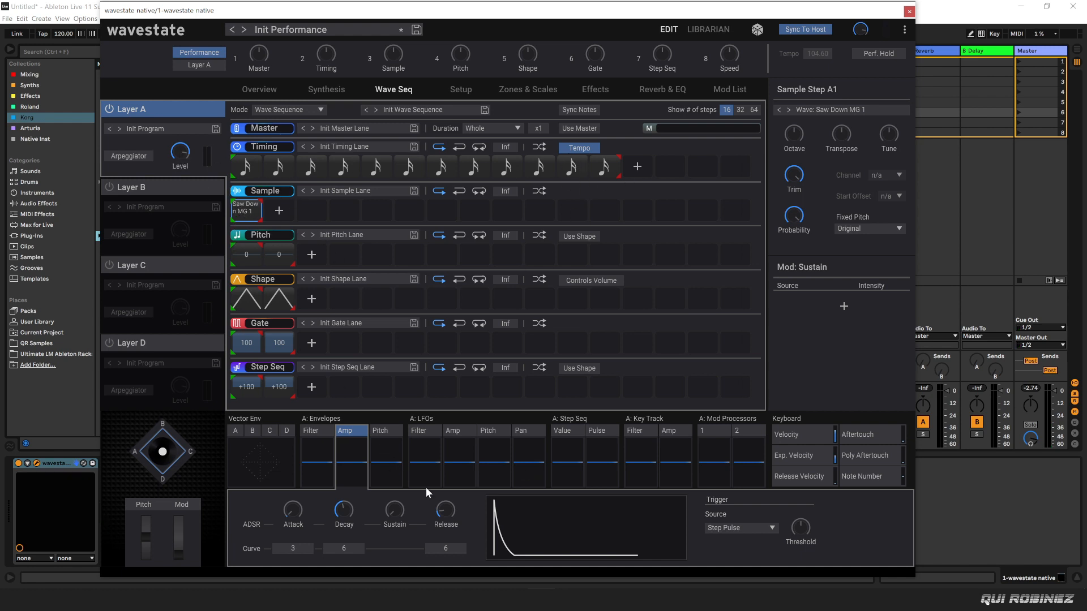
pyautogui.moveTo(339, 514); pyautogui.dragTo(330, 549)
# Shape the filter envelope with a short decay, low sustain and 0.0000 sec release, and set its trigger source to Step Pulse
pyautogui.click(312, 431)
pyautogui.moveTo(293, 509); pyautogui.dragTo(292, 546)
pyautogui.moveTo(348, 502); pyautogui.dragTo(321, 526)
pyautogui.moveTo(394, 513); pyautogui.dragTo(385, 552)
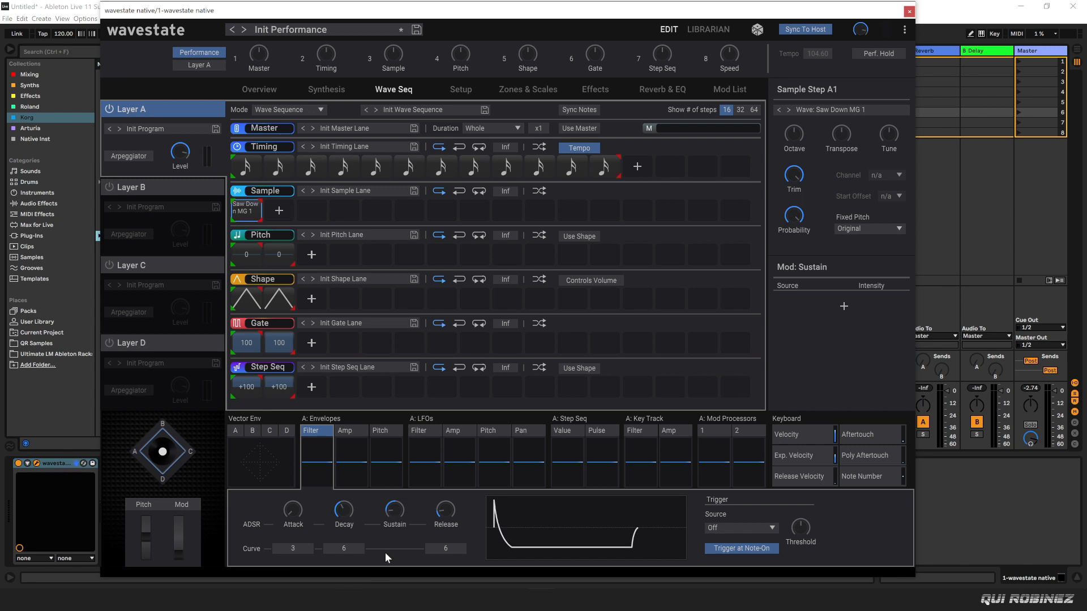
pyautogui.moveTo(386, 502); pyautogui.dragTo(461, 582)
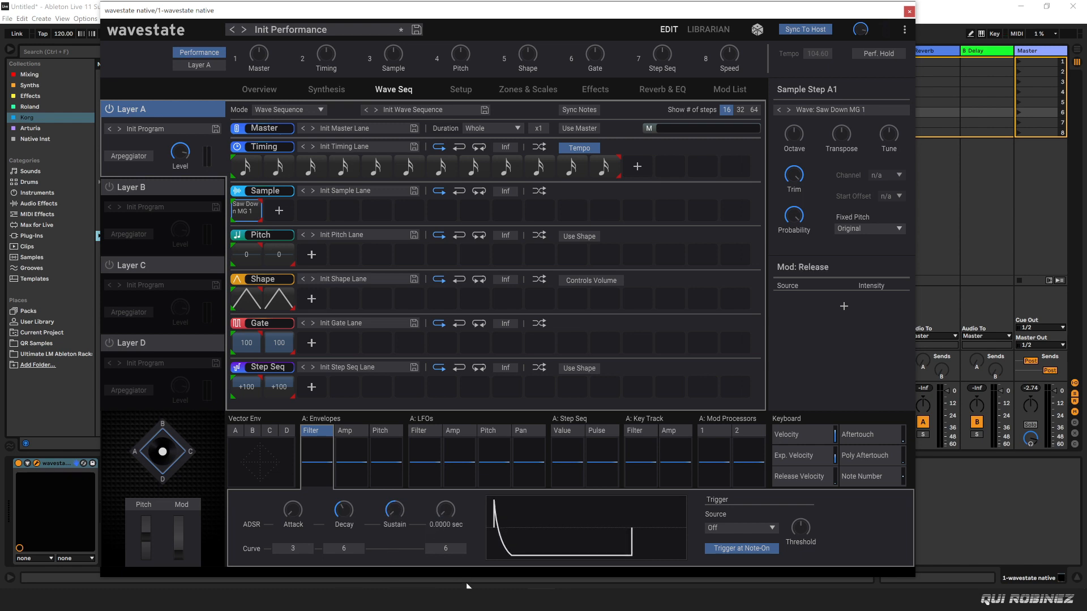
pyautogui.click(735, 529)
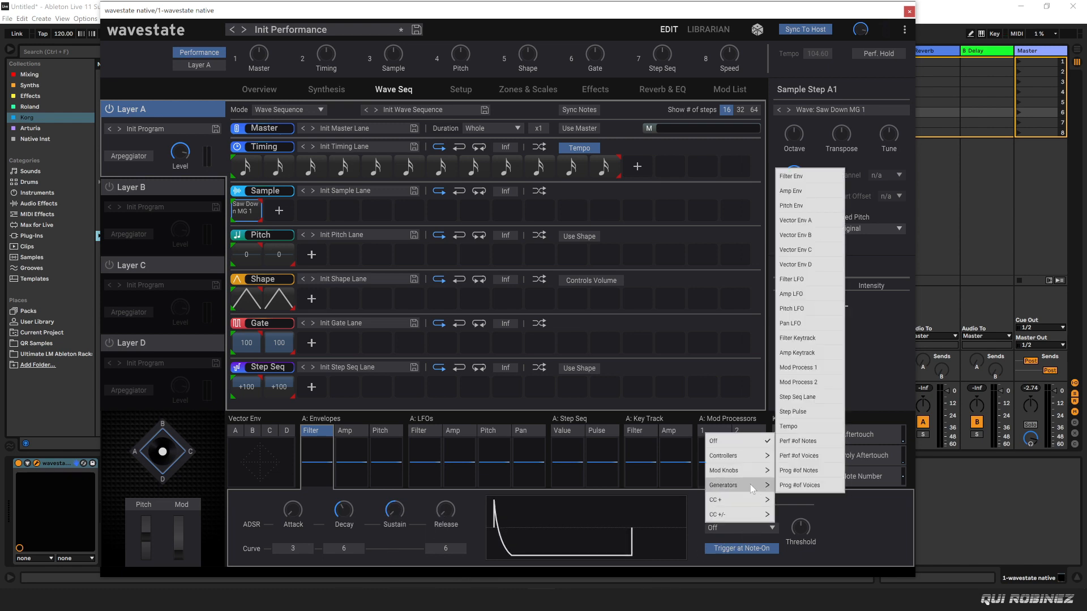
pyautogui.click(817, 410)
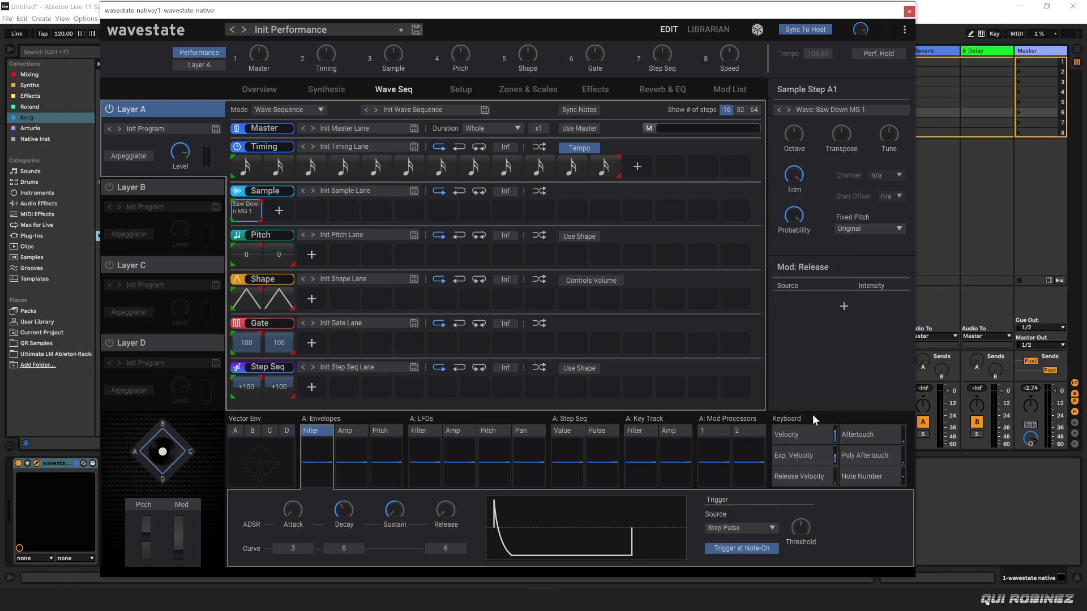
# In Layer A's filter settings, raise the envelope modulation to about 142 semitones and lower the cutoff well below its maximum
pyautogui.click(331, 88)
pyautogui.click(683, 158)
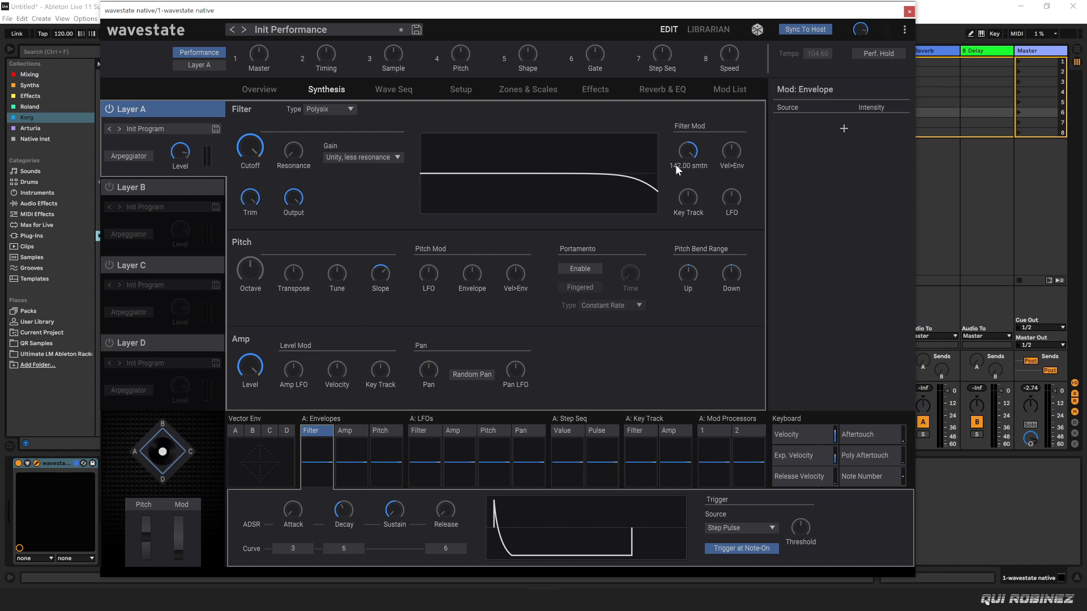
pyautogui.moveTo(245, 141); pyautogui.dragTo(195, 270)
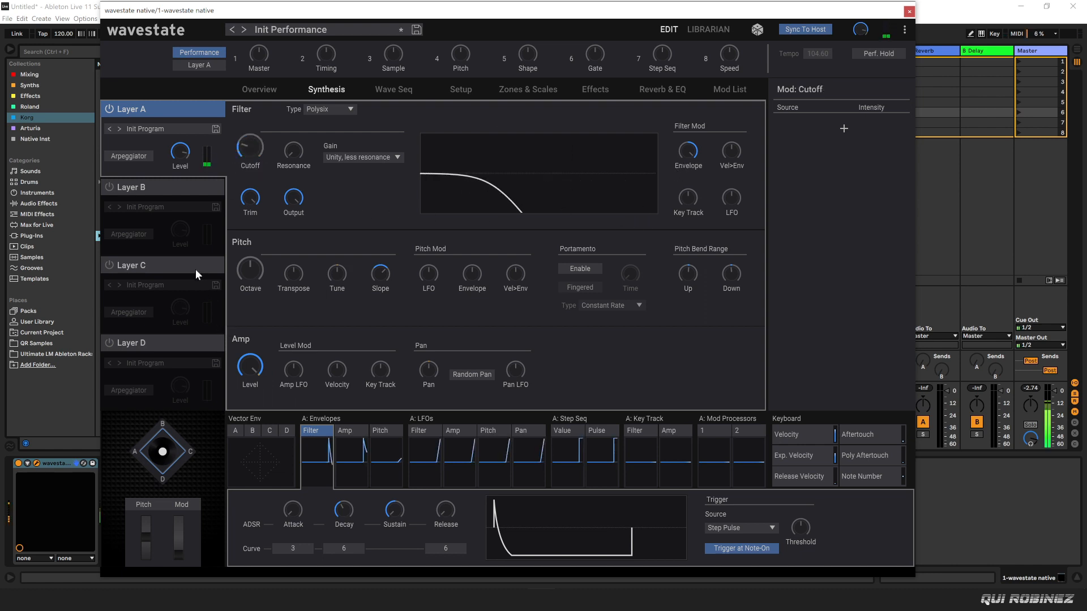
# Raise Layer A's filter cutoff slightly and lengthen the filter envelope's decay to about 1.16 sec
pyautogui.moveTo(239, 150)
pyautogui.mouseDown()
pyautogui.moveTo(229, 120)
pyautogui.moveTo(222, 138)
pyautogui.mouseUp()
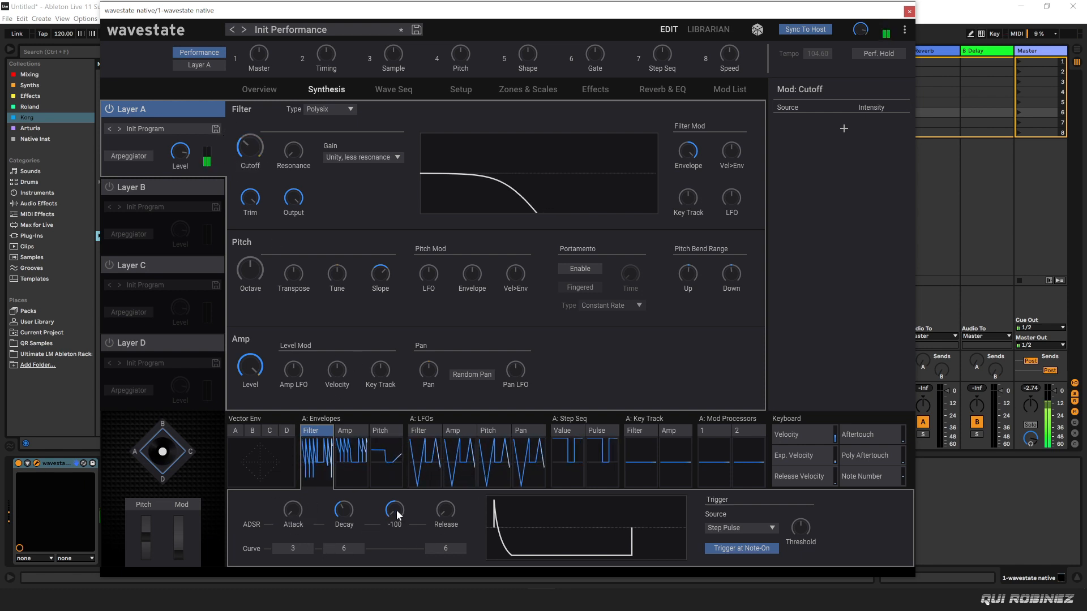
pyautogui.moveTo(338, 515); pyautogui.dragTo(339, 485)
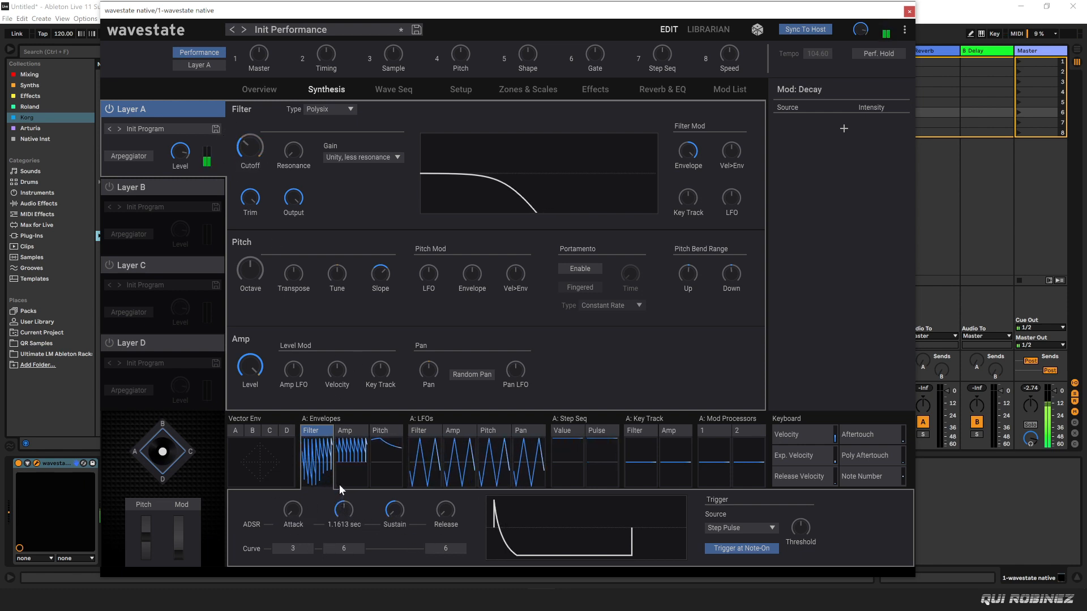
# Switch the filter type to MS-20 LP with its gain at Normal, 1-osc input, and lengthen the filter envelope's decay a little
pyautogui.click(321, 111)
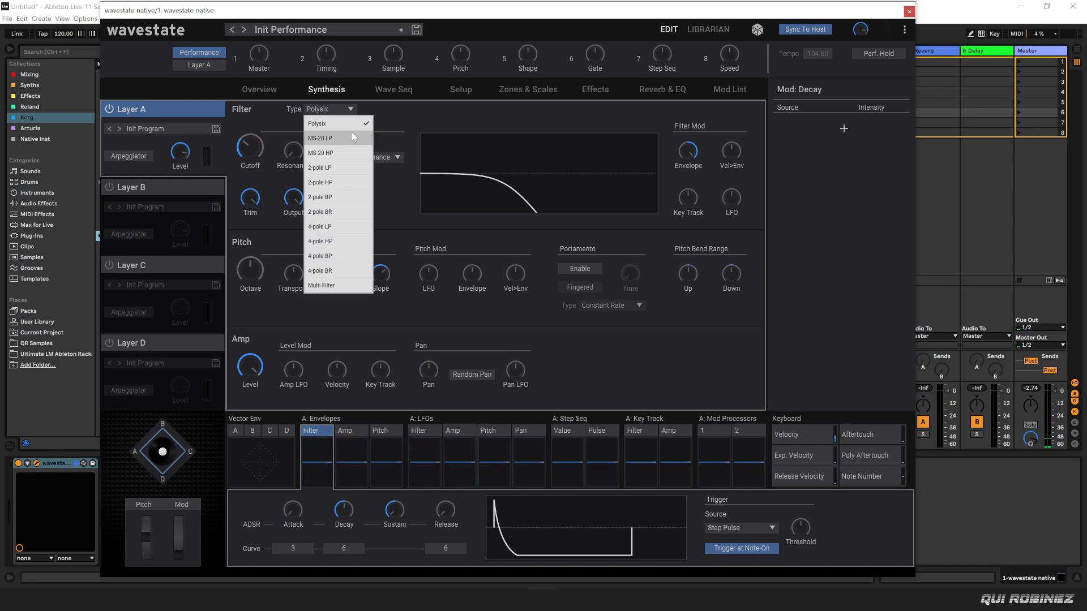
pyautogui.click(352, 138)
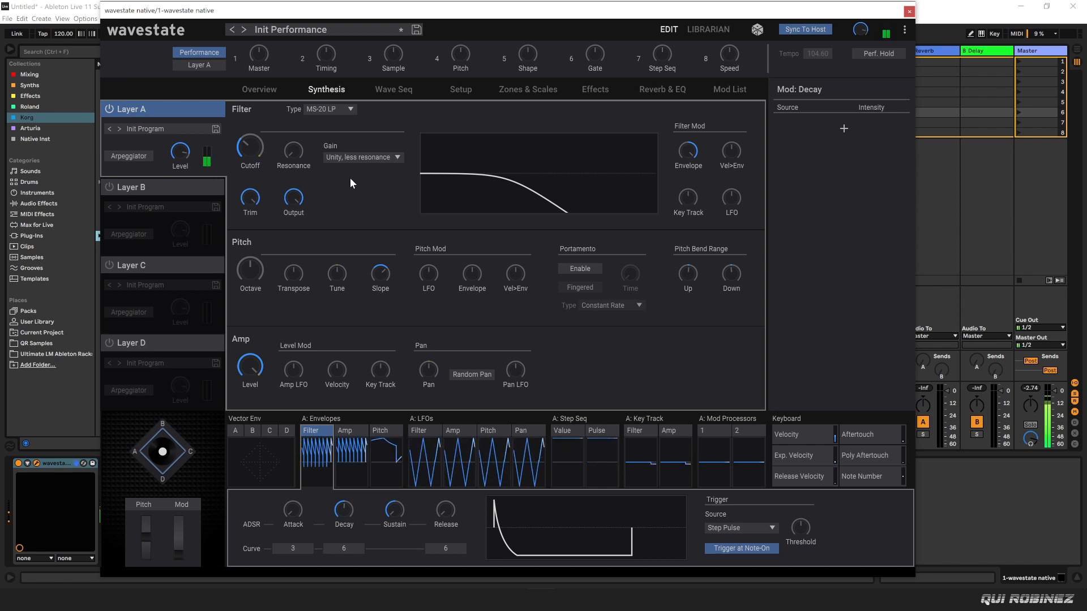
pyautogui.click(367, 157)
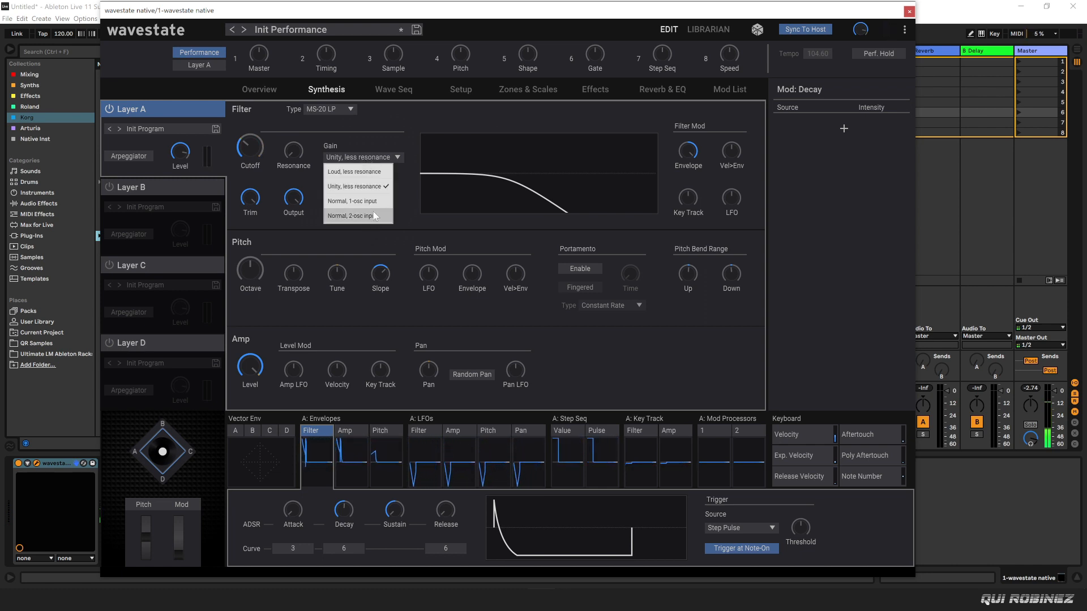
pyautogui.click(376, 187)
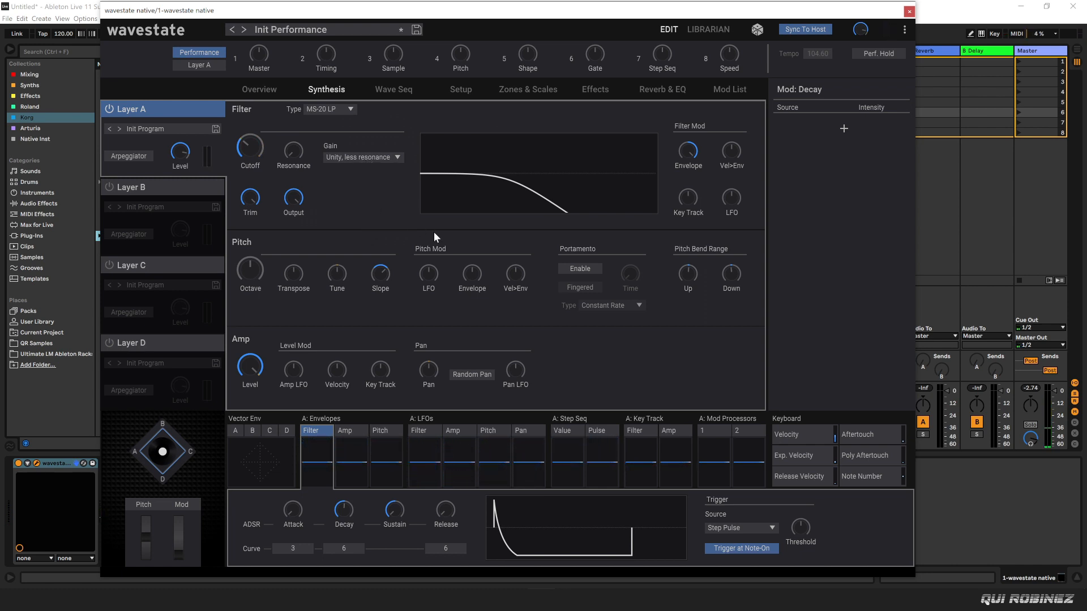
pyautogui.click(378, 157)
pyautogui.click(379, 199)
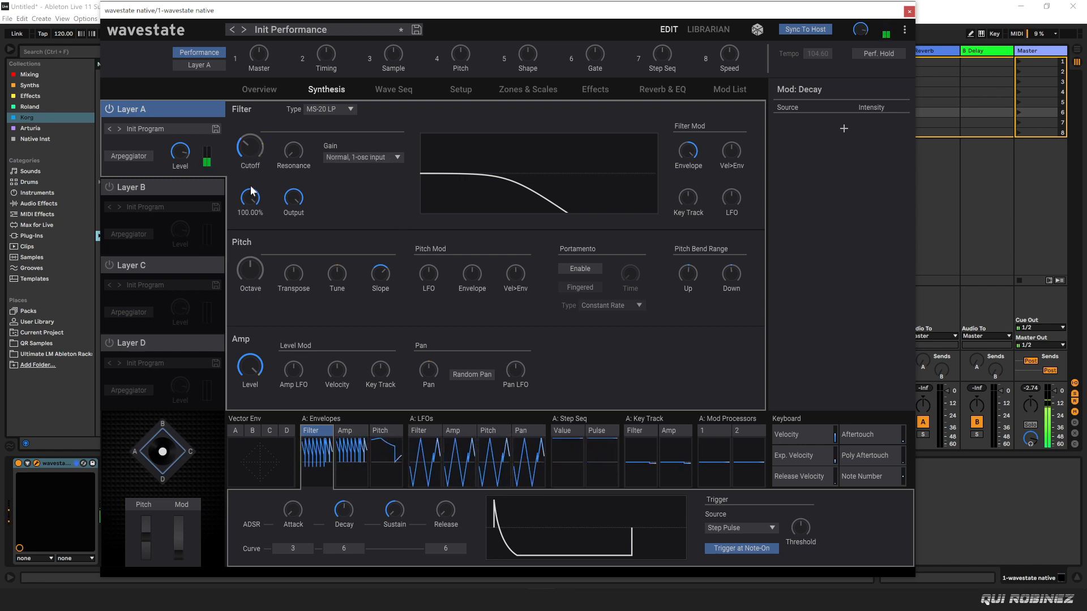
pyautogui.moveTo(338, 516); pyautogui.dragTo(330, 539)
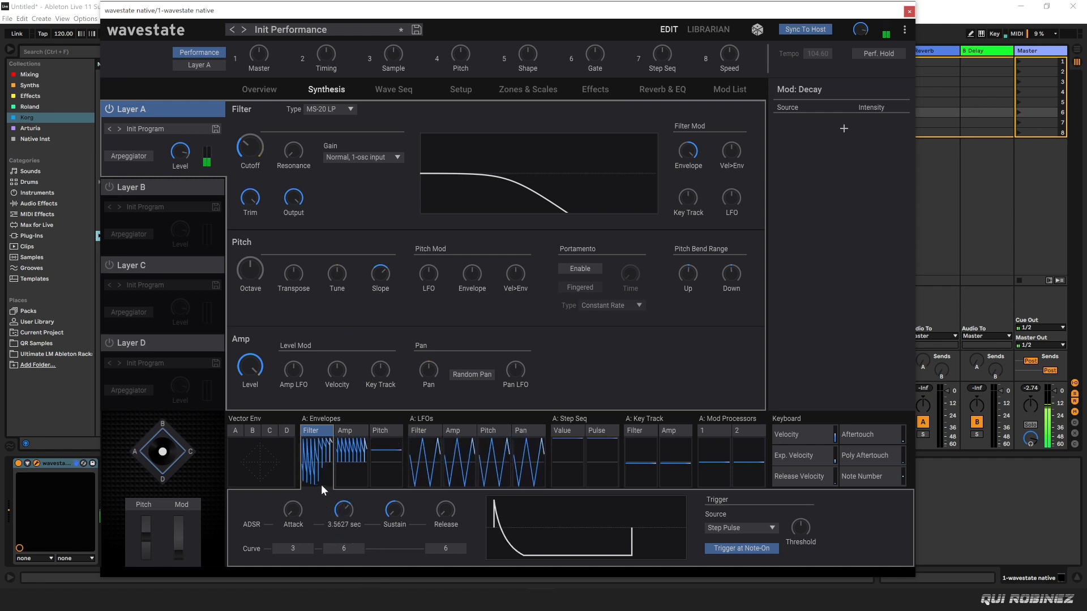
# Turn off the filter envelope's trigger source and try out several higher sustain levels
pyautogui.click(736, 528)
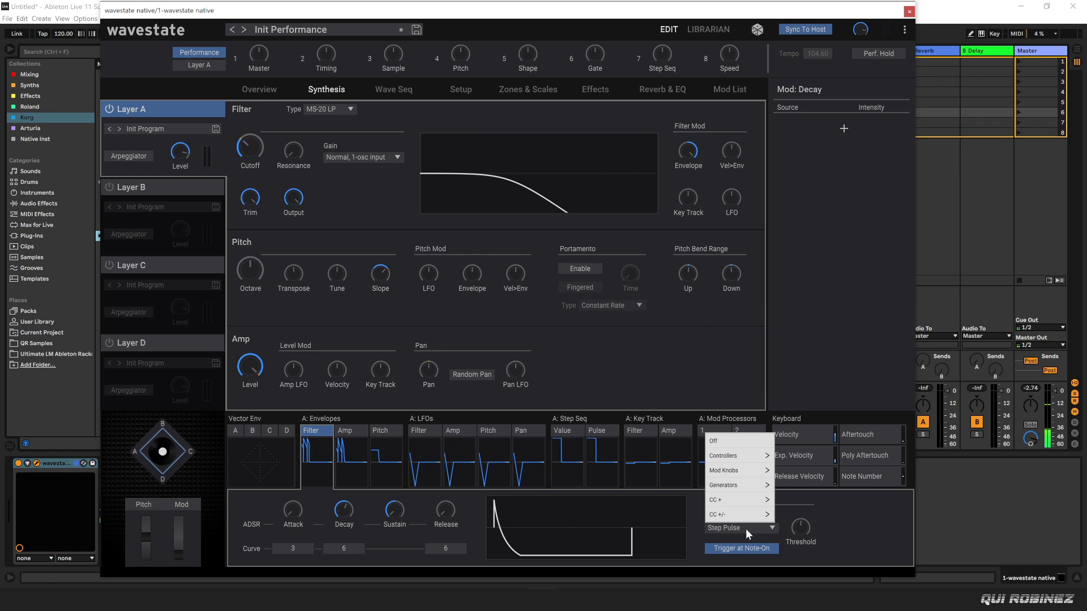
pyautogui.click(745, 442)
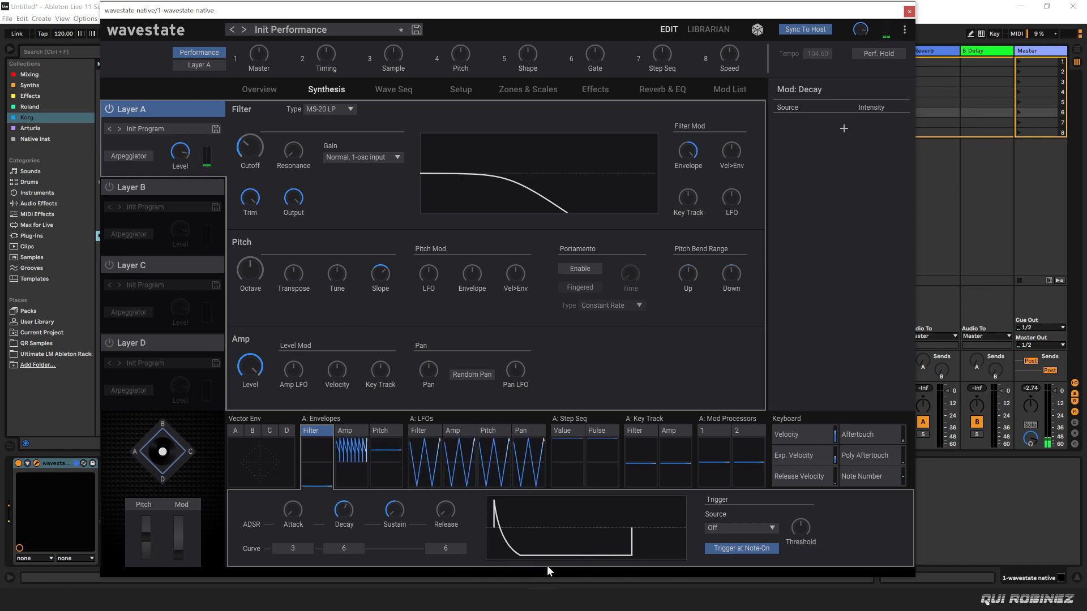
pyautogui.moveTo(393, 513); pyautogui.dragTo(375, 451)
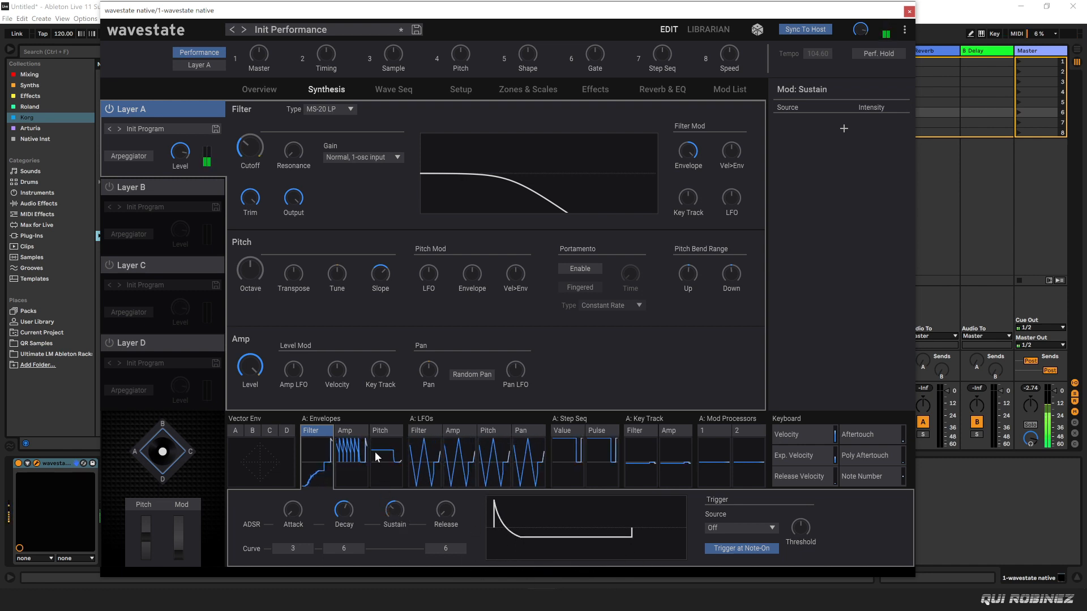
pyautogui.moveTo(388, 507); pyautogui.dragTo(395, 471)
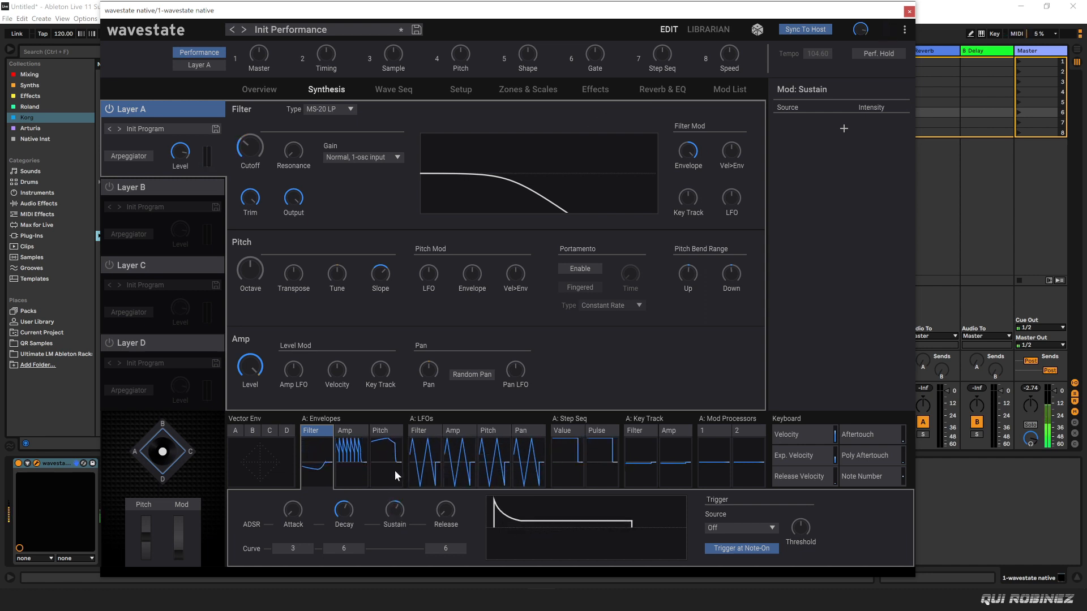
pyautogui.moveTo(385, 512); pyautogui.dragTo(376, 542)
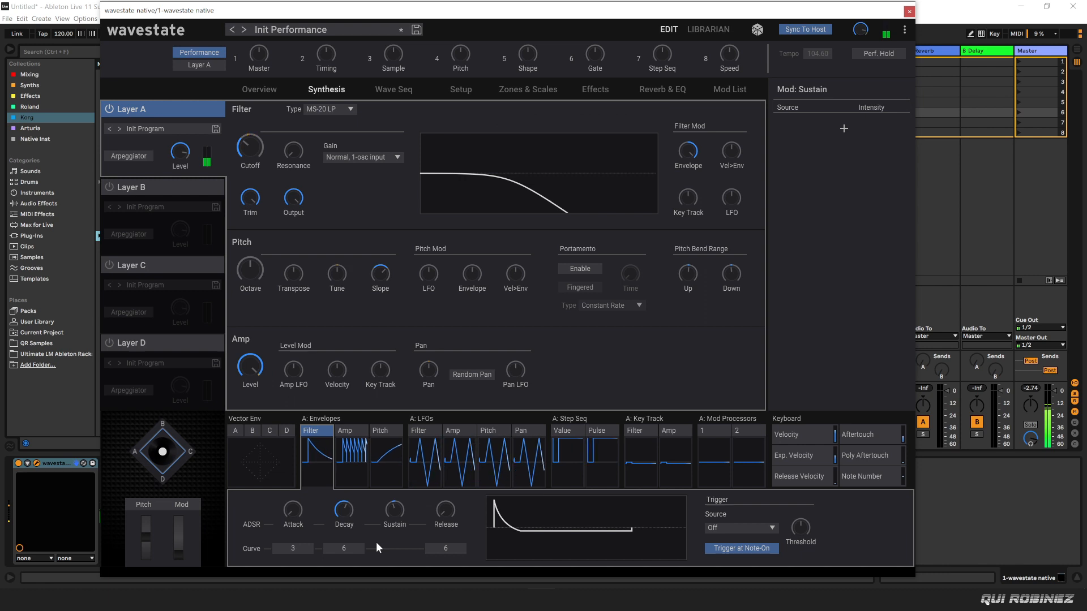
# Lower the filter envelope's sustain back to its minimum and set its trigger source to the Step Pulse generator
pyautogui.moveTo(399, 520); pyautogui.dragTo(387, 569)
pyautogui.click(733, 527)
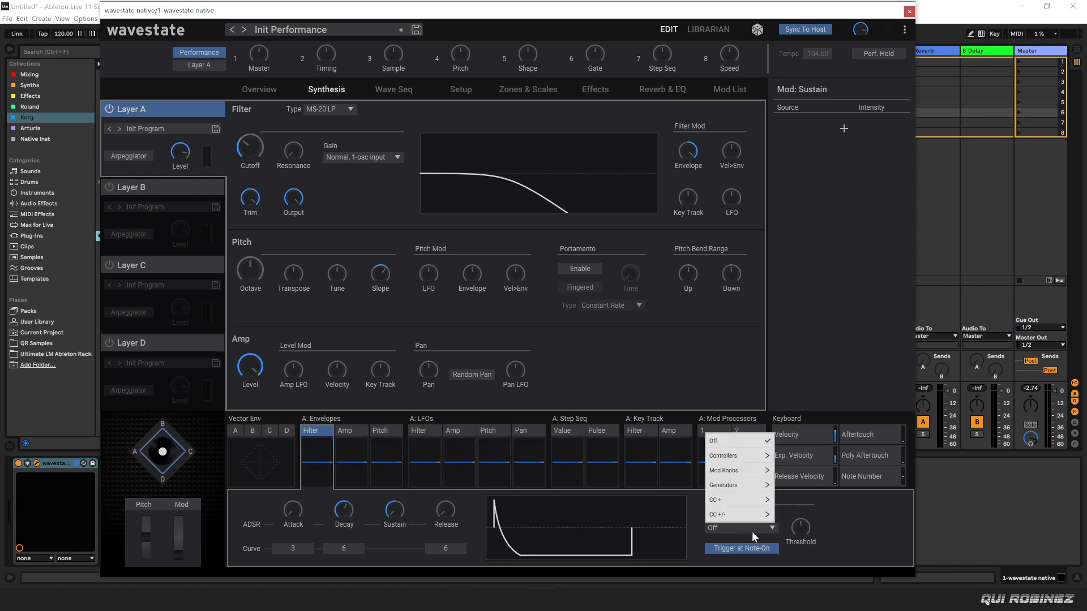
pyautogui.moveTo(748, 485)
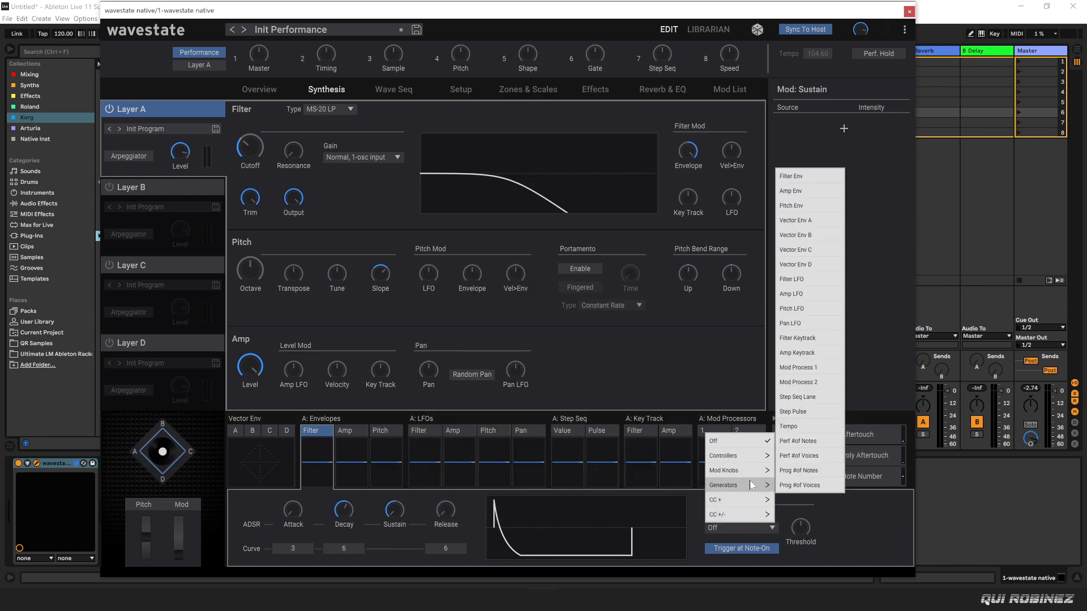
pyautogui.click(810, 415)
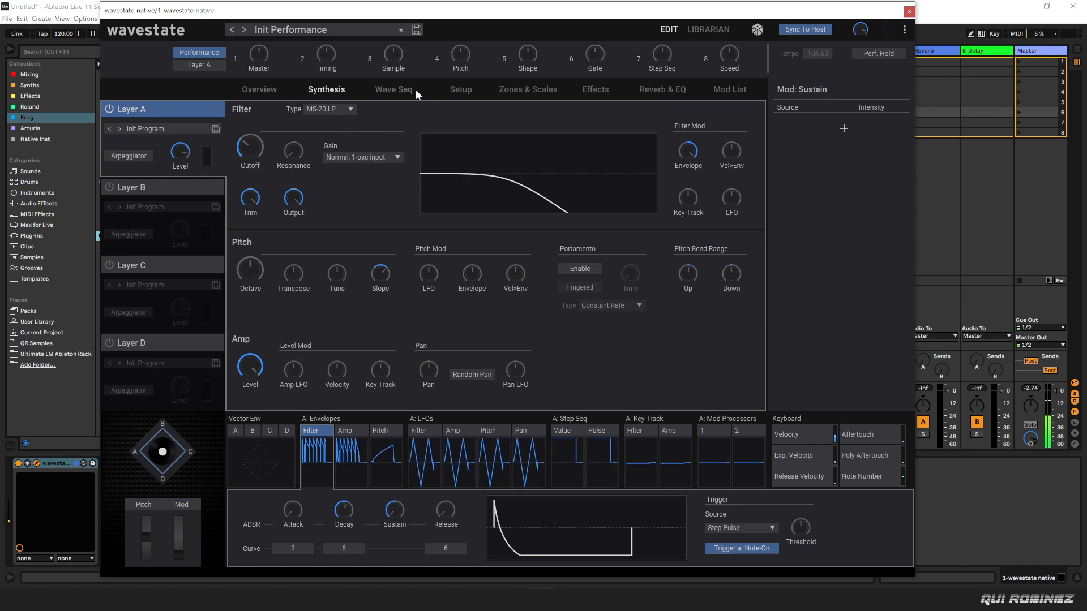
# Extend Layer A's wave sequence pitch lane to twelve steps, leaving the added steps at 0 transpose
pyautogui.click(390, 88)
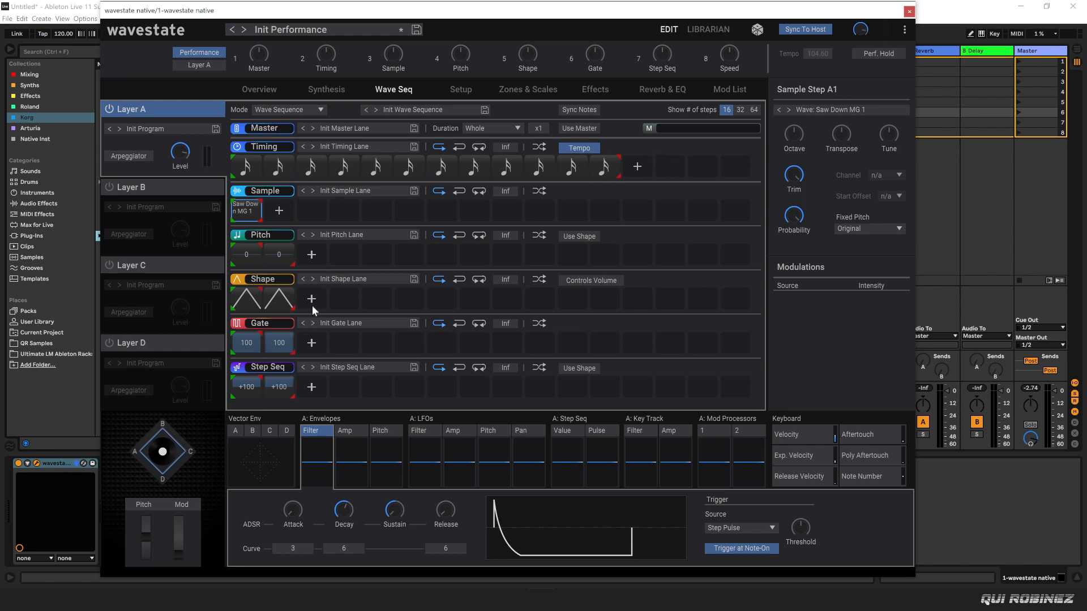
pyautogui.click(312, 254)
pyautogui.click(346, 254)
pyautogui.click(377, 255)
pyautogui.click(410, 254)
pyautogui.click(442, 254)
pyautogui.click(475, 255)
pyautogui.click(540, 256)
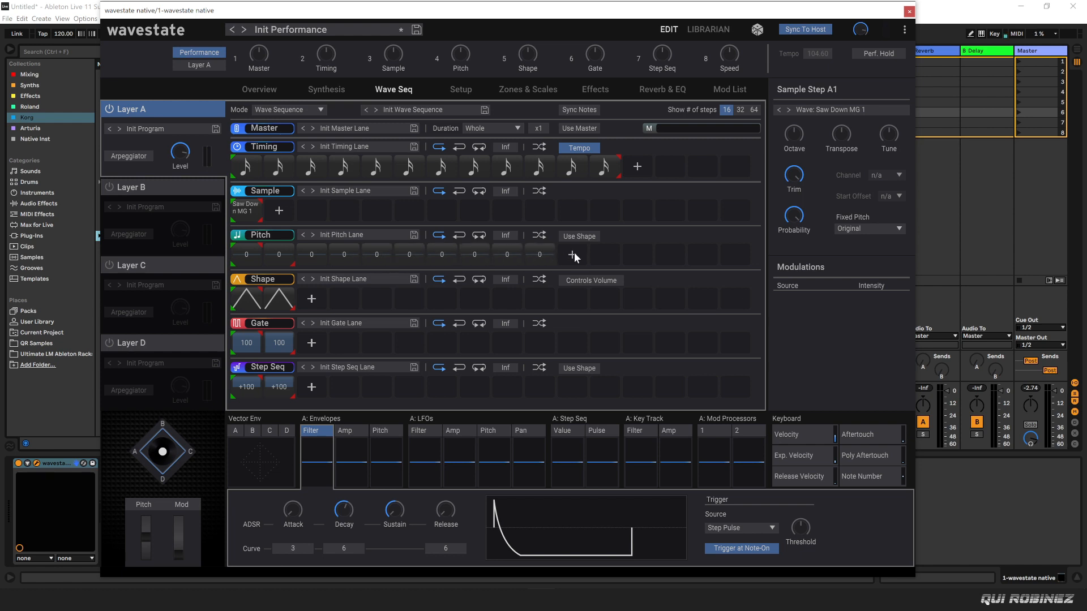
pyautogui.click(573, 253)
# Move the pitch lane's end step and loop end out to step A12
pyautogui.moveTo(293, 262); pyautogui.dragTo(612, 266)
pyautogui.moveTo(264, 244); pyautogui.dragTo(621, 248)
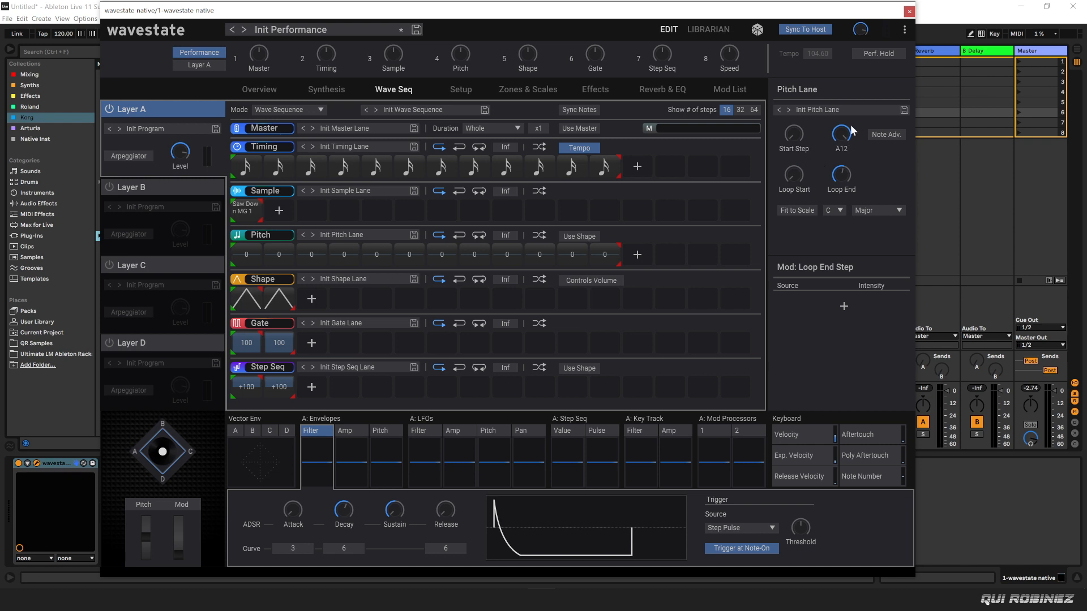
pyautogui.moveTo(840, 191)
# Transpose pitch steps 2 and 5 to +12, step 7 to +24, and steps 8 through 11 to +3, +5, +7 and +12
pyautogui.moveTo(274, 253); pyautogui.dragTo(294, 206)
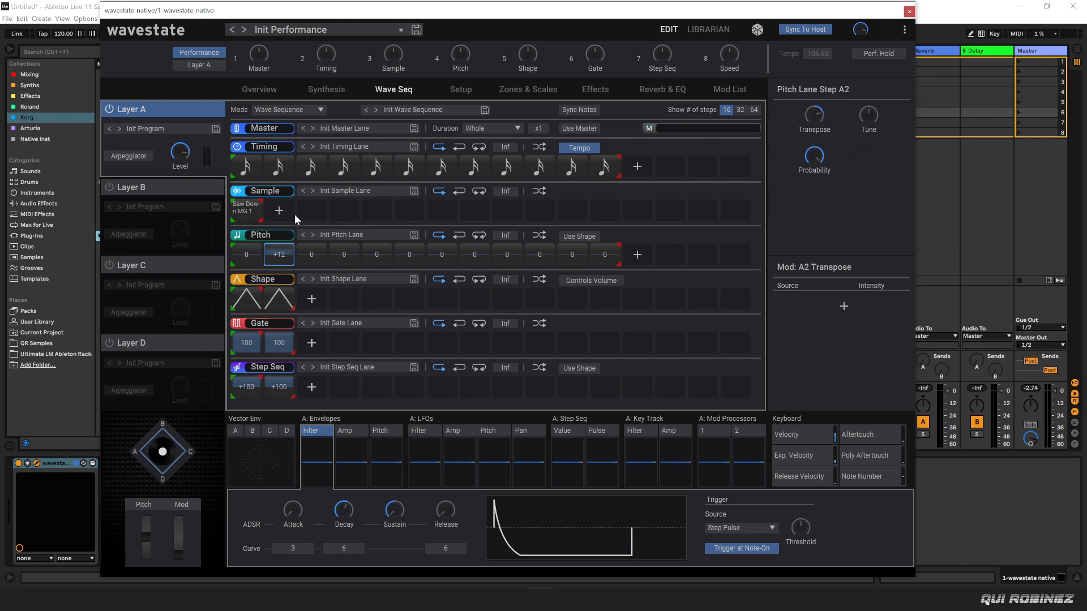
pyautogui.moveTo(374, 256); pyautogui.dragTo(388, 213)
pyautogui.moveTo(437, 259); pyautogui.dragTo(442, 249)
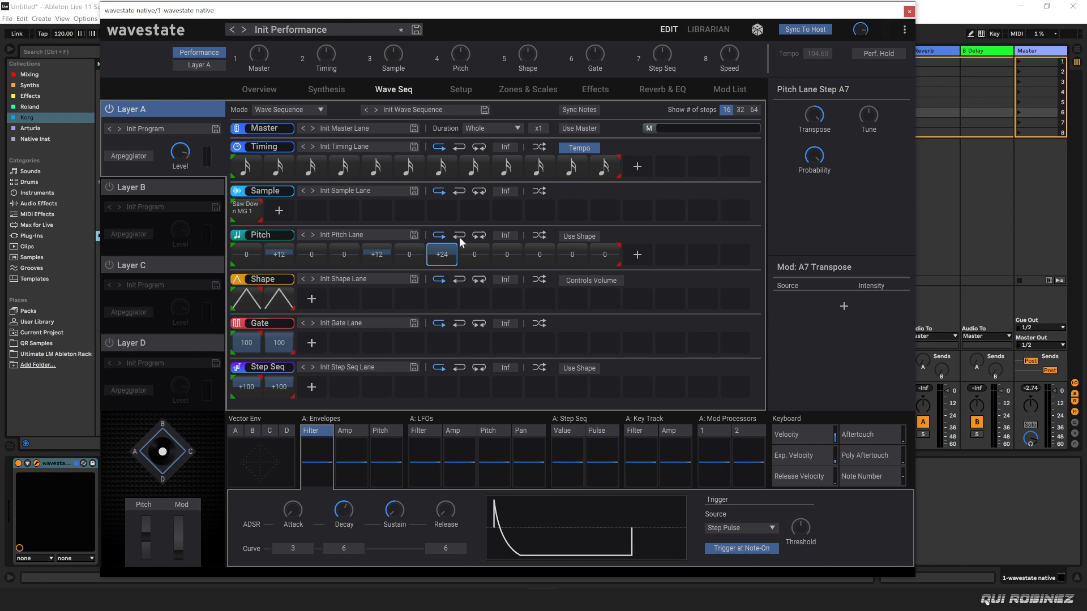
pyautogui.moveTo(472, 256); pyautogui.dragTo(486, 238)
pyautogui.moveTo(513, 255); pyautogui.dragTo(515, 245)
pyautogui.moveTo(539, 257); pyautogui.dragTo(574, 232)
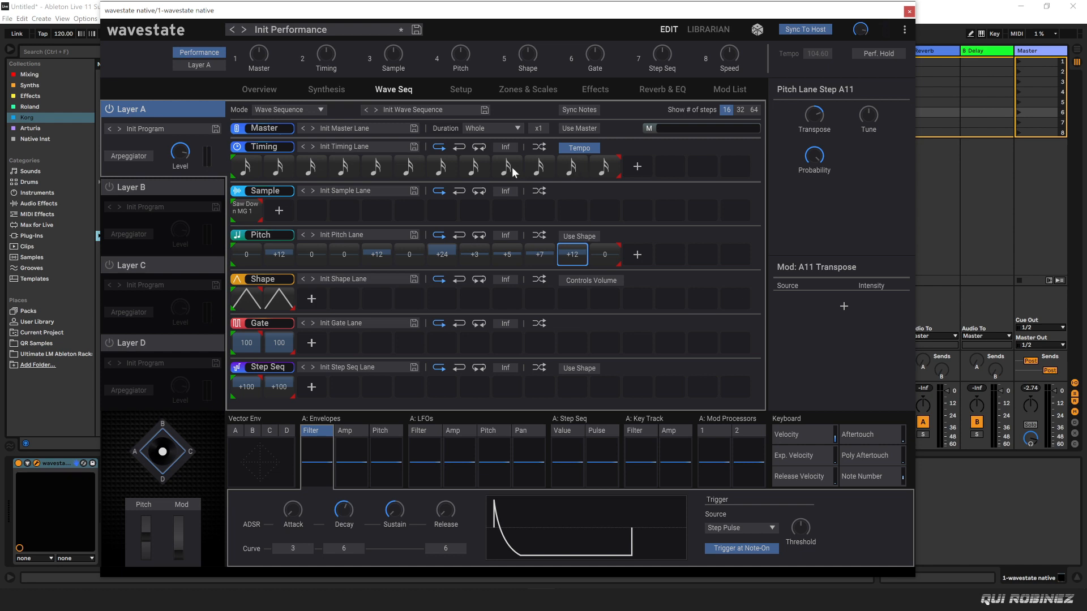
# Set the sixth timing step's duration to 1/8 and delete the seventh timing step
pyautogui.click(409, 172)
pyautogui.click(410, 166)
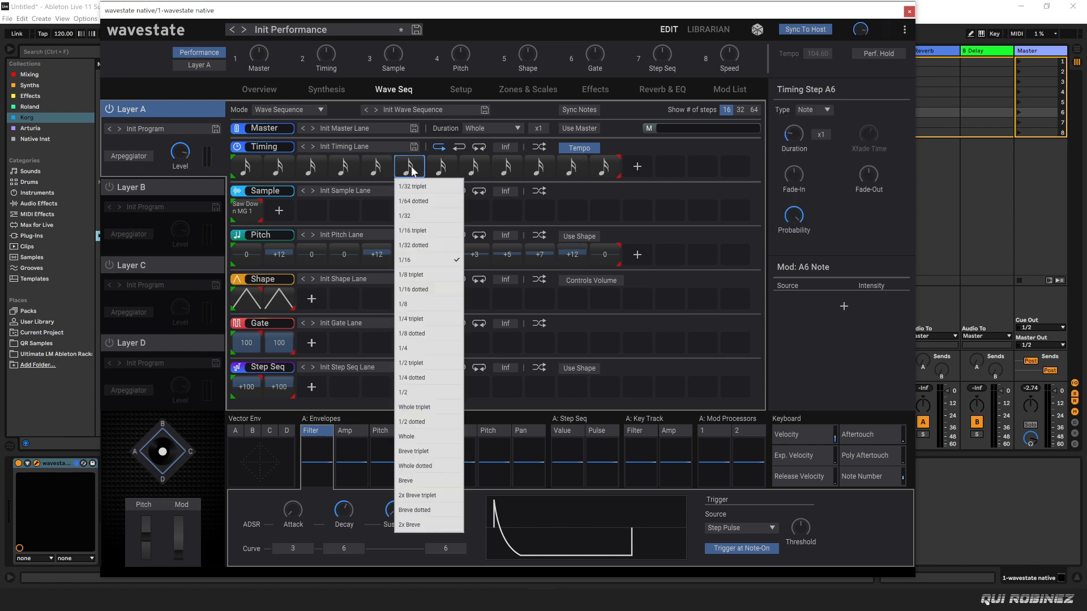
pyautogui.click(434, 298)
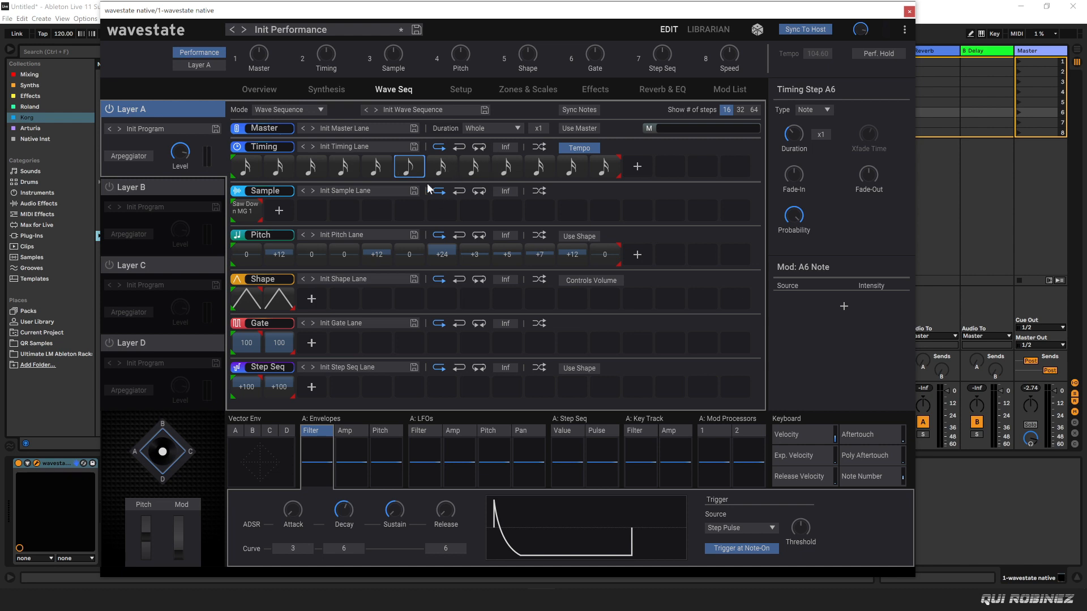
pyautogui.rightClick(441, 165)
pyautogui.click(450, 192)
# Set timing steps 8 and 9 to a 1/8 note duration
pyautogui.click(481, 168)
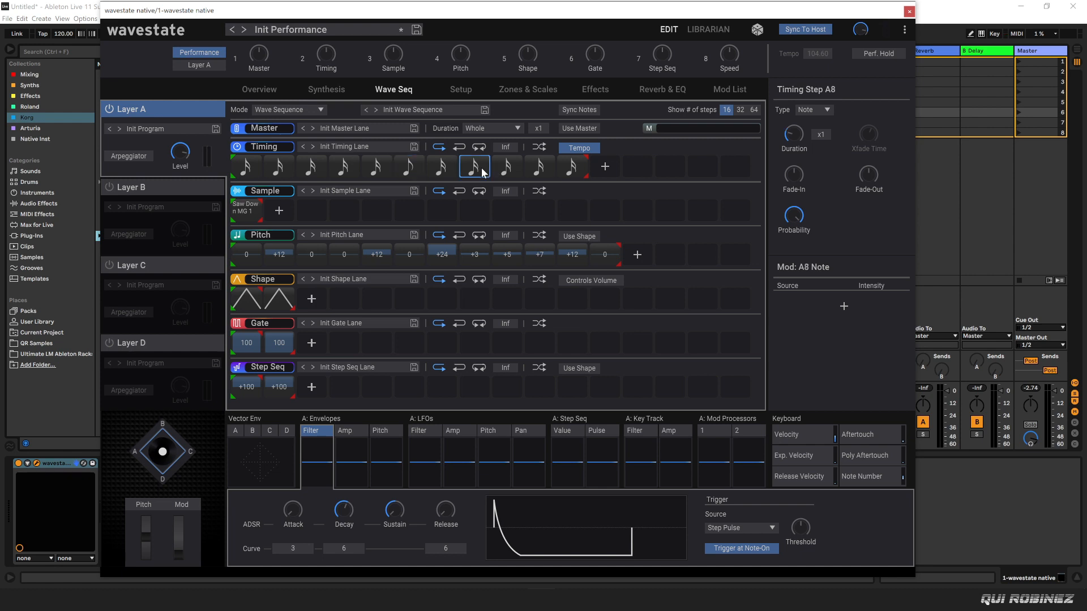
pyautogui.click(481, 167)
pyautogui.click(517, 302)
pyautogui.click(506, 167)
pyautogui.click(507, 167)
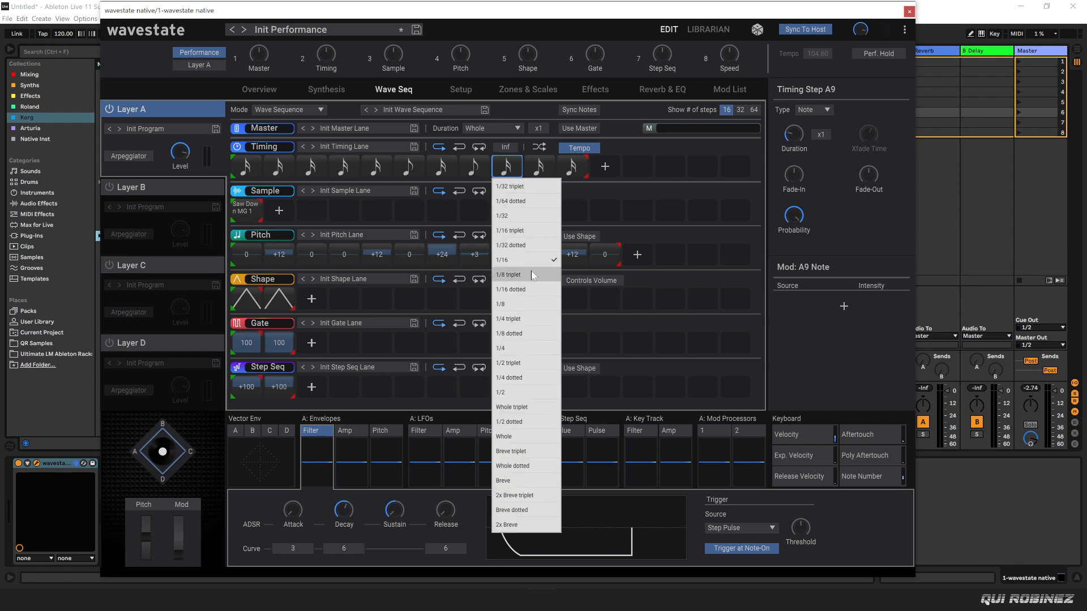
pyautogui.click(531, 304)
# Set timing steps 10 and 11 to 1/8 notes and delete the twelfth step of the pitch lane
pyautogui.click(538, 166)
pyautogui.click(539, 166)
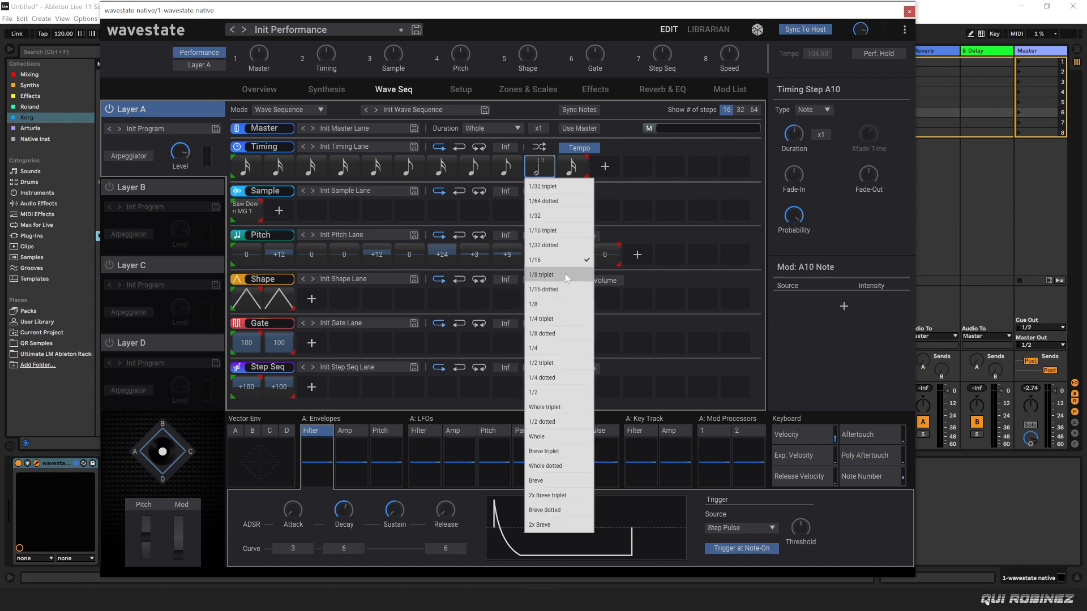
pyautogui.click(572, 304)
pyautogui.click(572, 168)
pyautogui.click(572, 168)
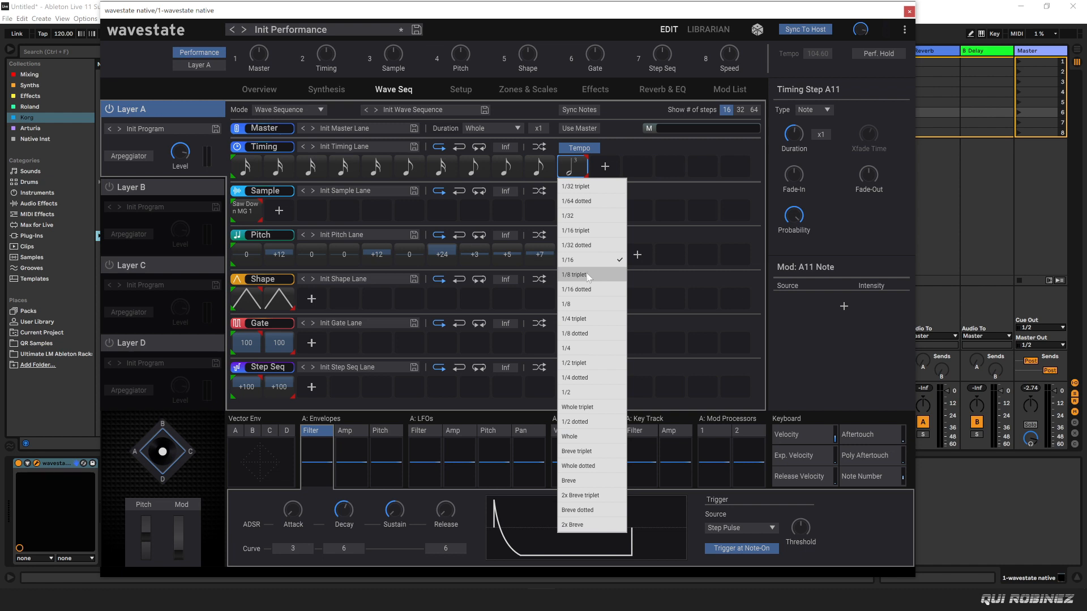
pyautogui.click(593, 299)
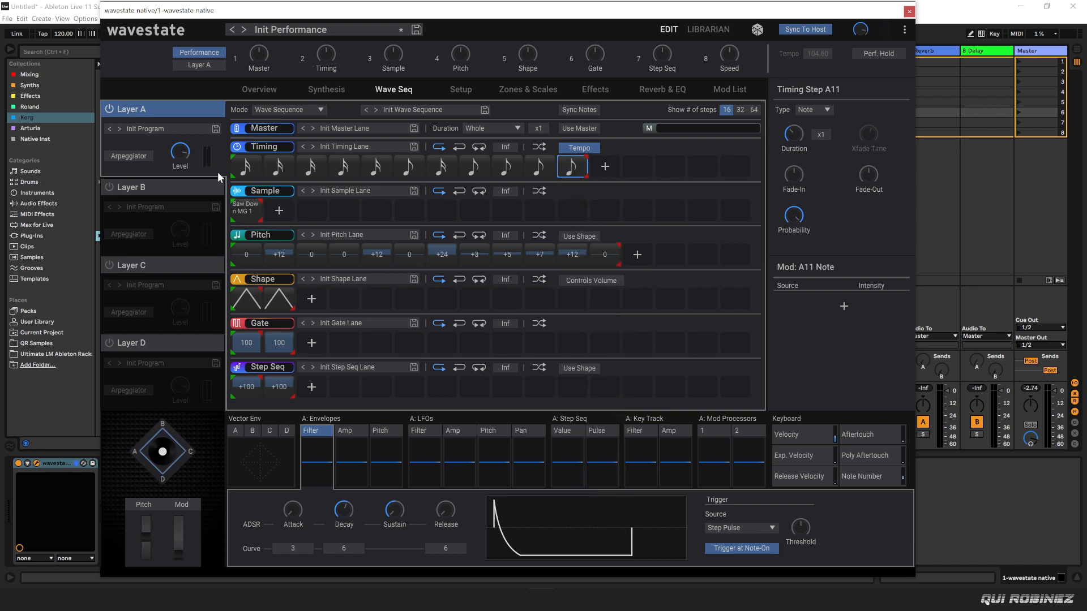
pyautogui.rightClick(620, 260)
pyautogui.click(601, 264)
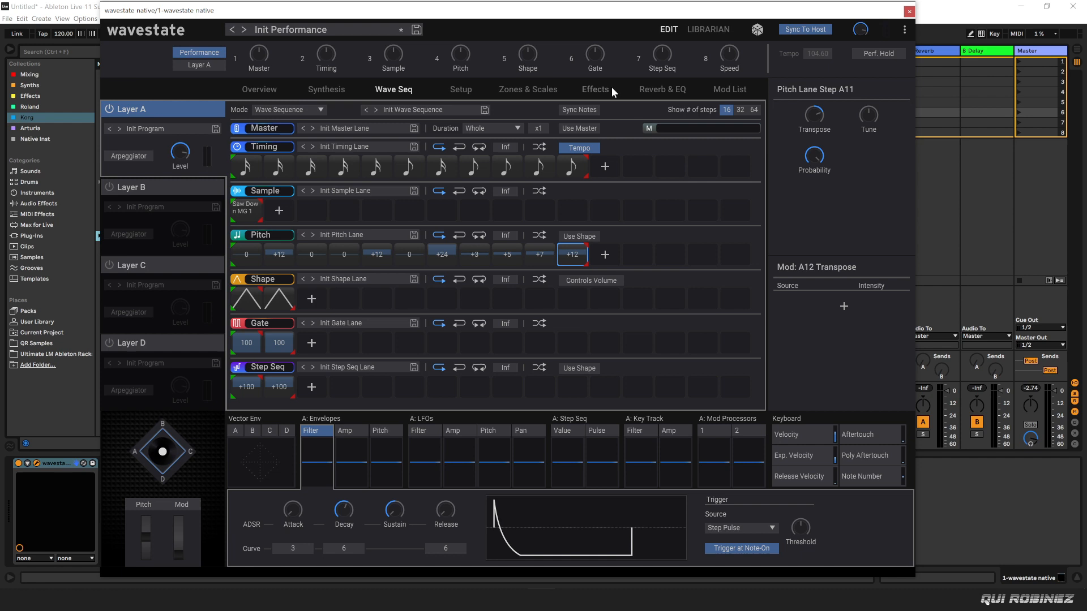
# Set Layer A's Pre FX type to Guitar Amp and load its Just Distortion 1 preset
pyautogui.click(595, 89)
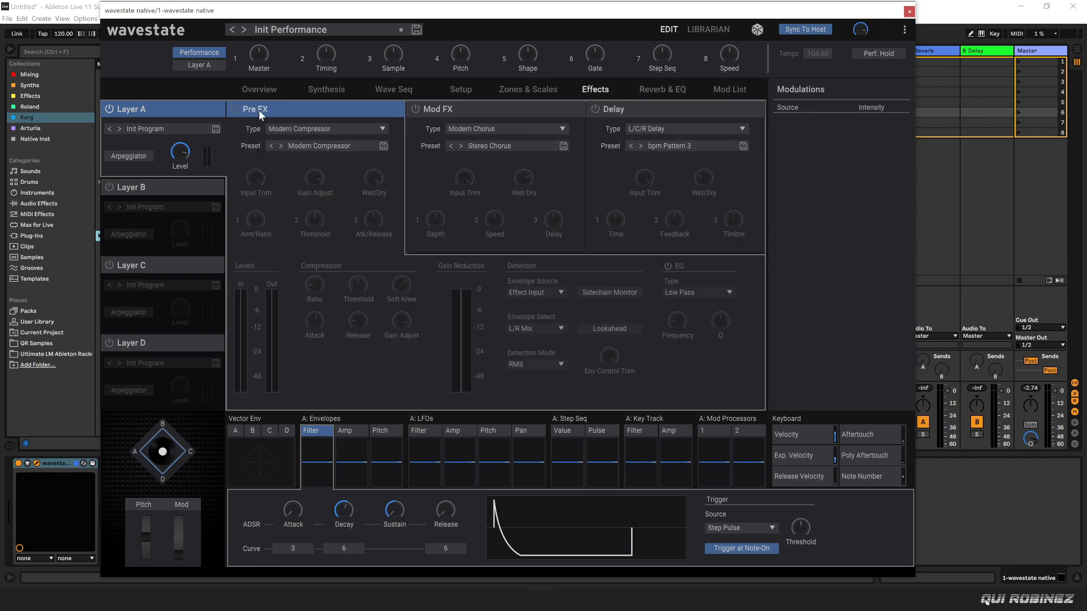
pyautogui.click(319, 131)
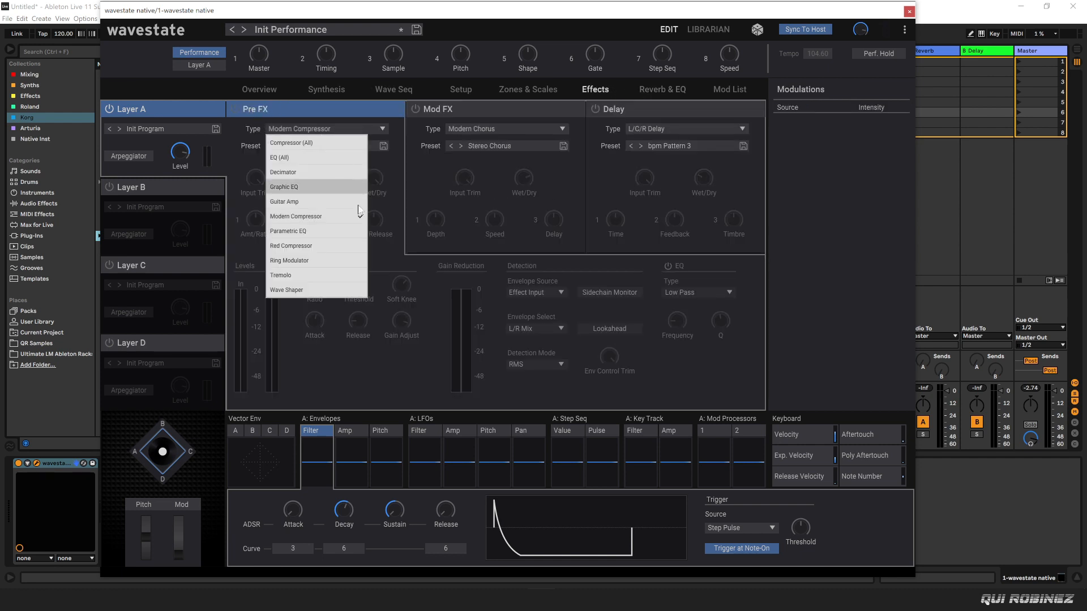
pyautogui.click(328, 202)
pyautogui.click(318, 147)
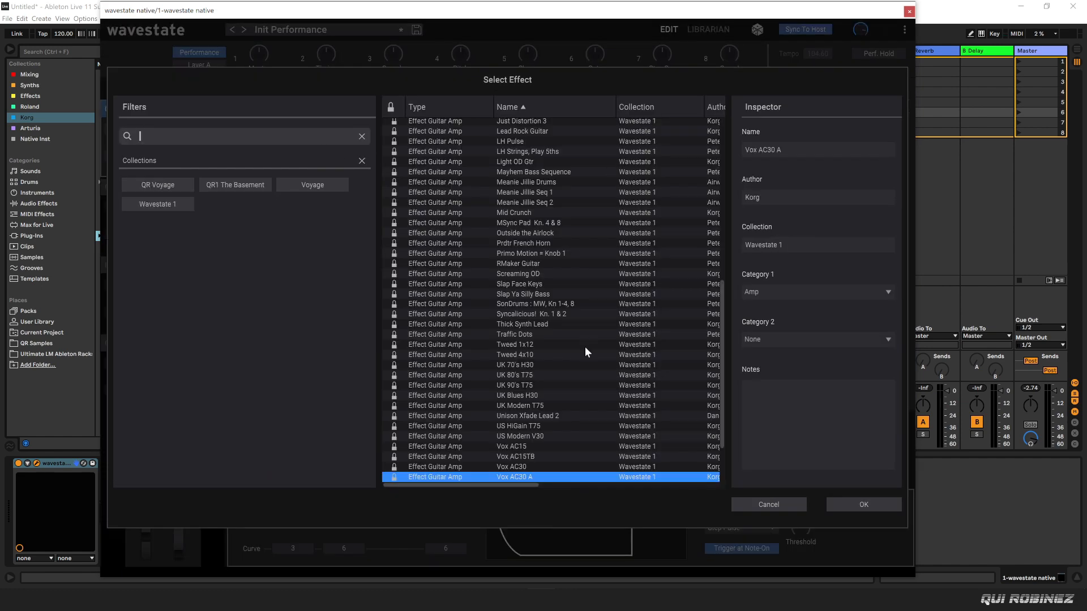
pyautogui.scroll(5, 577, 345)
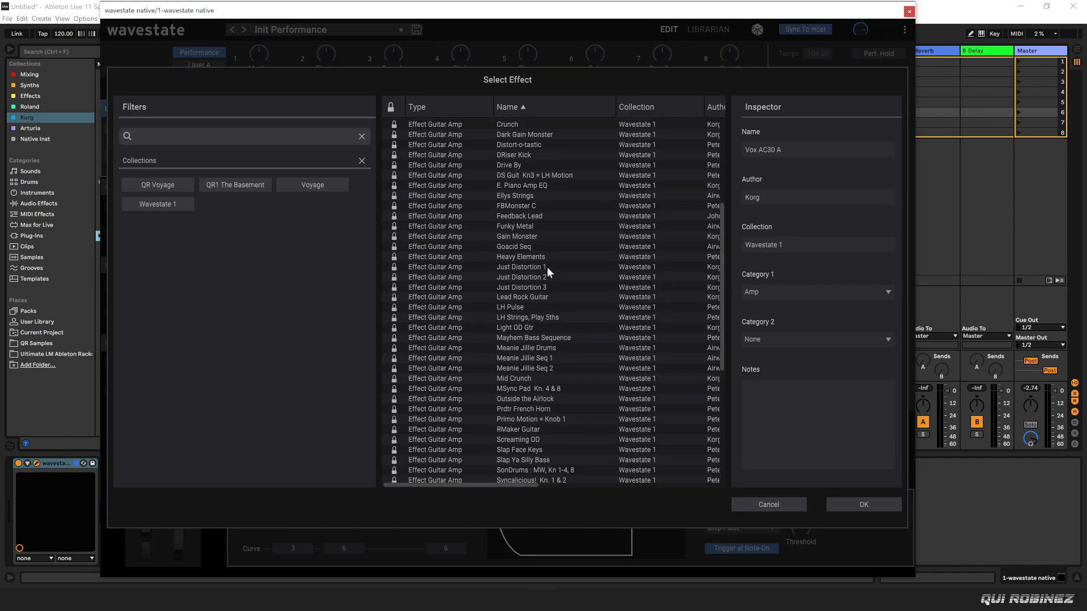
pyautogui.doubleClick(547, 267)
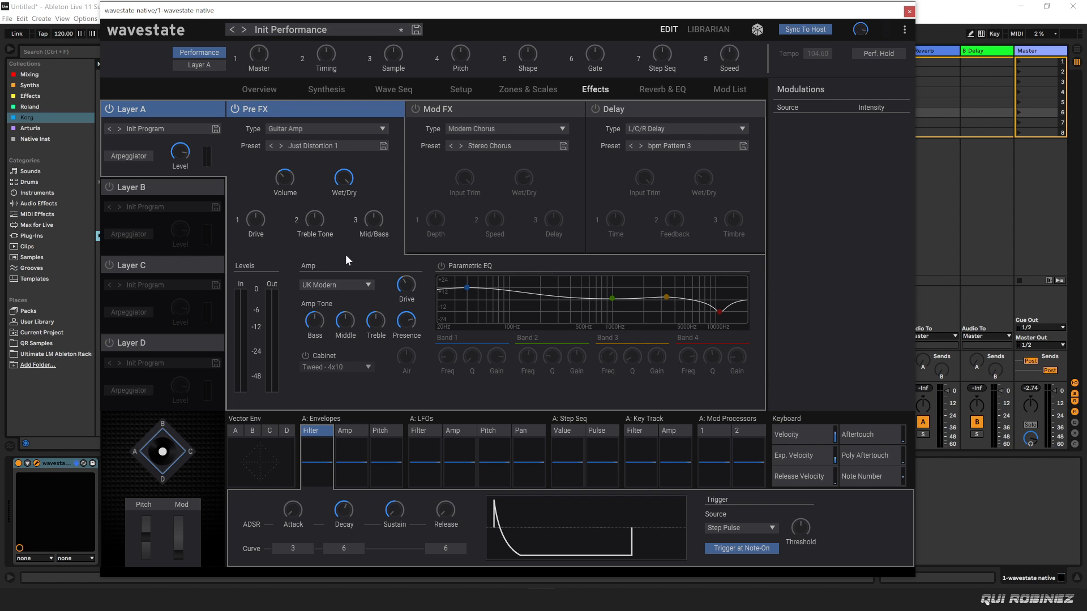
# Raise the Drive of Layer A's Guitar Amp effect
pyautogui.moveTo(264, 228); pyautogui.dragTo(233, 192)
pyautogui.moveTo(263, 225); pyautogui.dragTo(297, 233)
# Fine-tune the decay times of Layer A's amp envelope and filter envelope
pyautogui.click(361, 442)
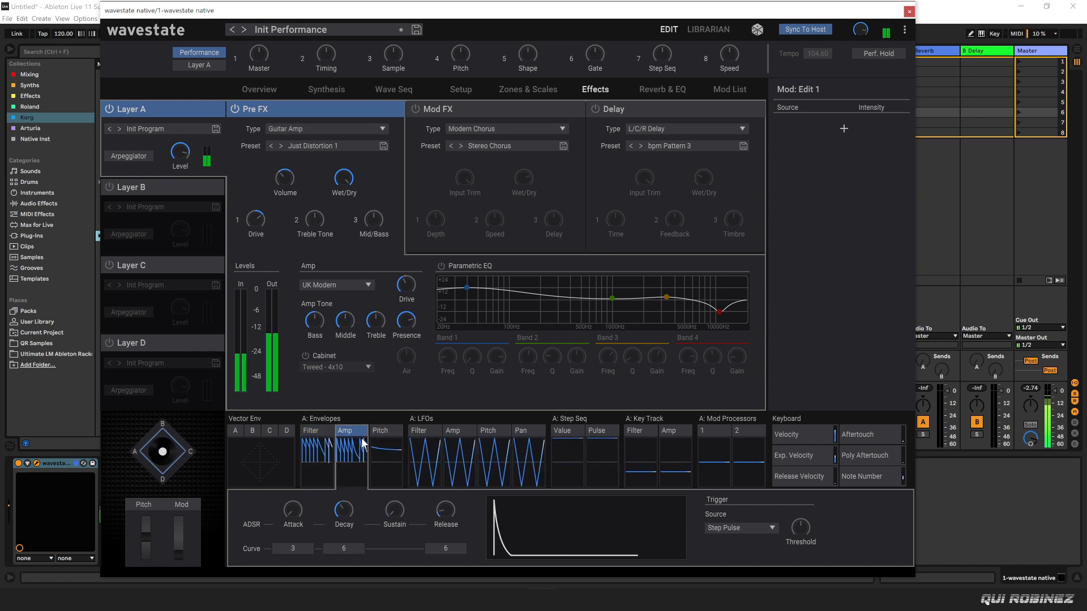
pyautogui.click(336, 516)
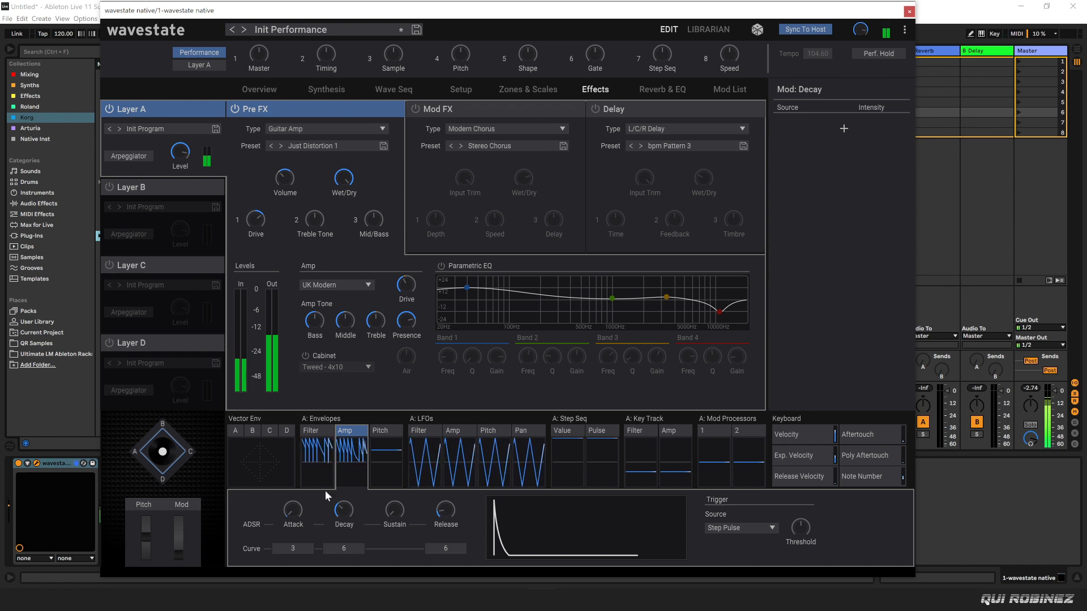
pyautogui.click(315, 427)
pyautogui.moveTo(332, 526); pyautogui.dragTo(328, 516)
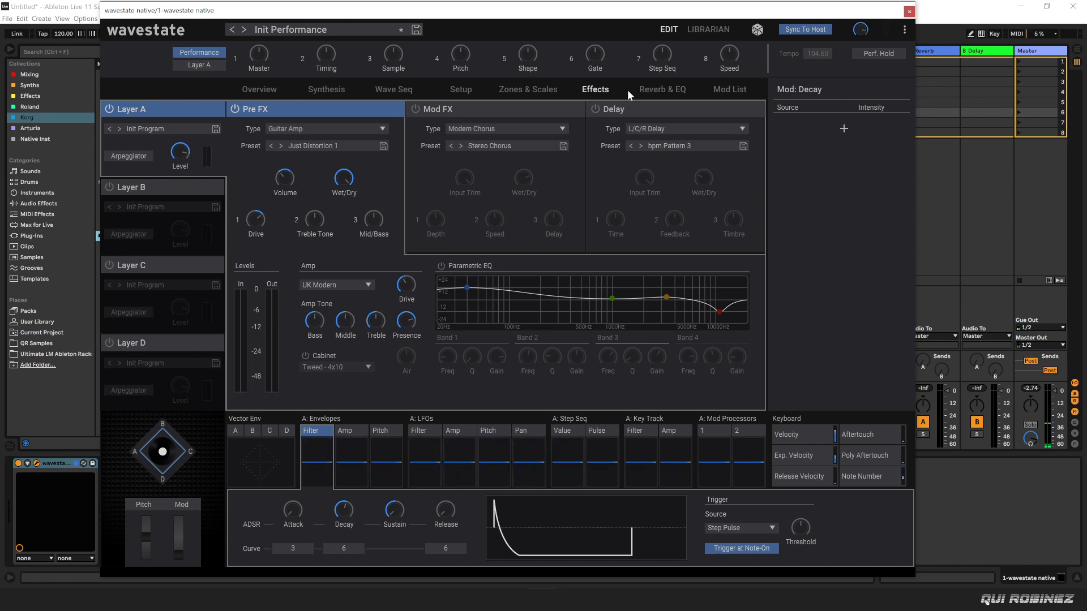
# Enable Layer A's Delay effect as a Stereo/Cross Delay and load its 1/8 - 1/8 dot HPF preset
pyautogui.click(594, 108)
pyautogui.click(677, 131)
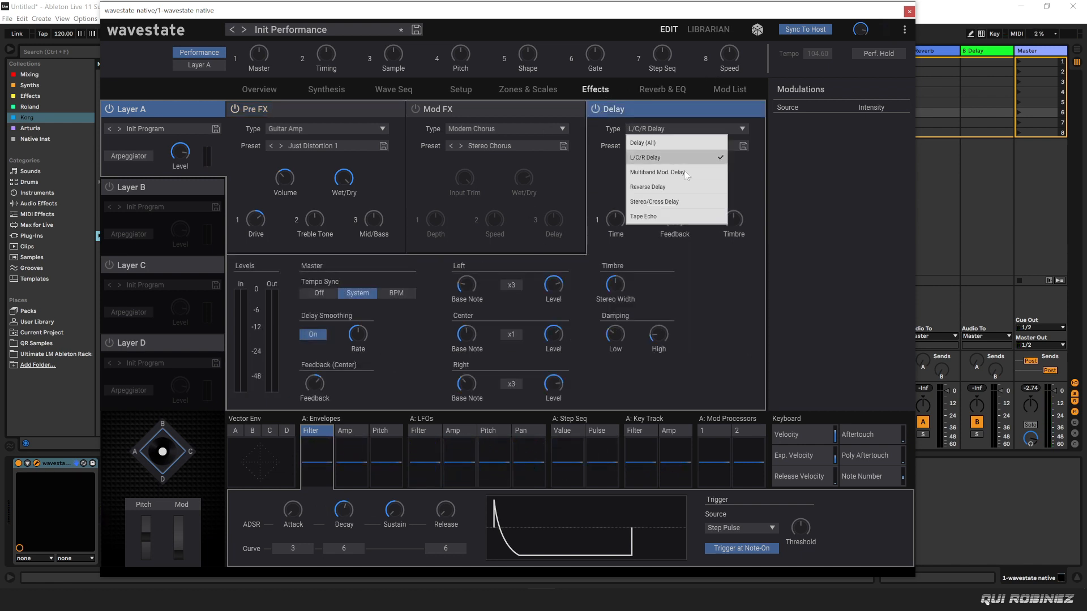
pyautogui.click(678, 202)
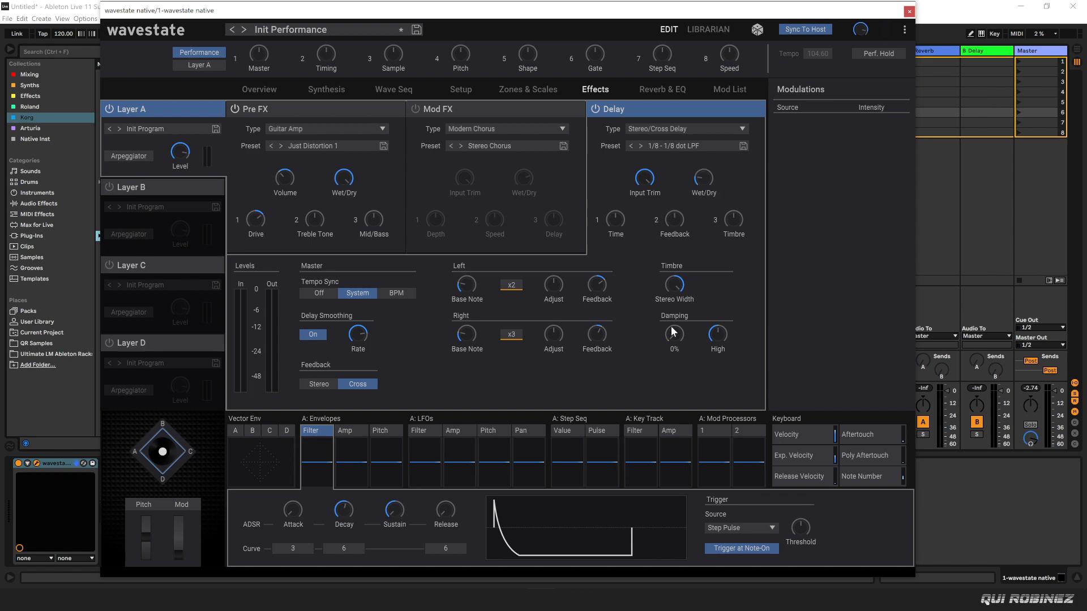
pyautogui.click(687, 146)
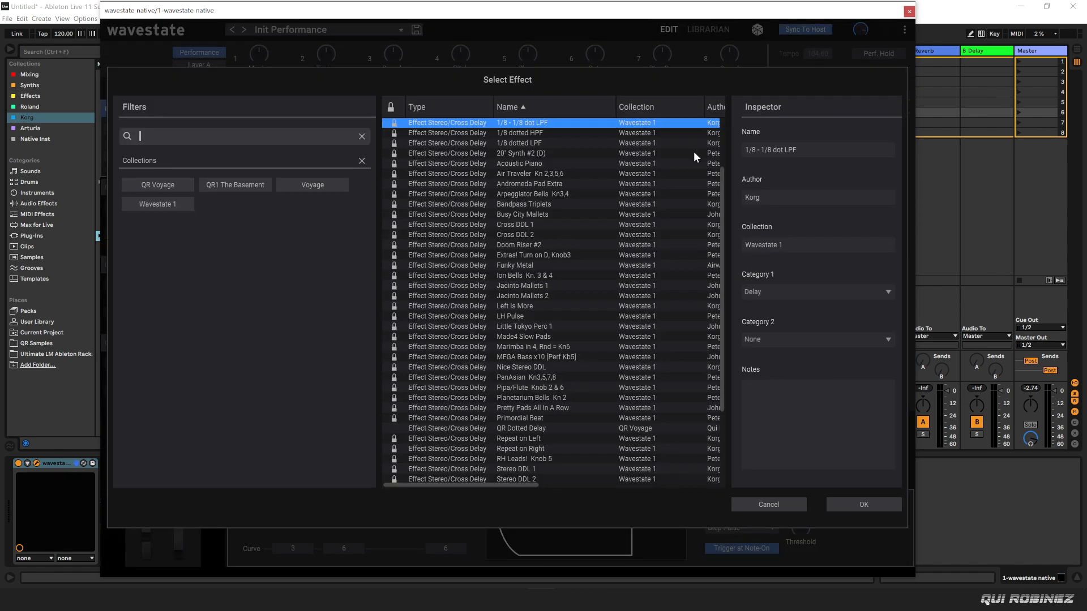
pyautogui.scroll(3, 563, 178)
pyautogui.doubleClick(549, 187)
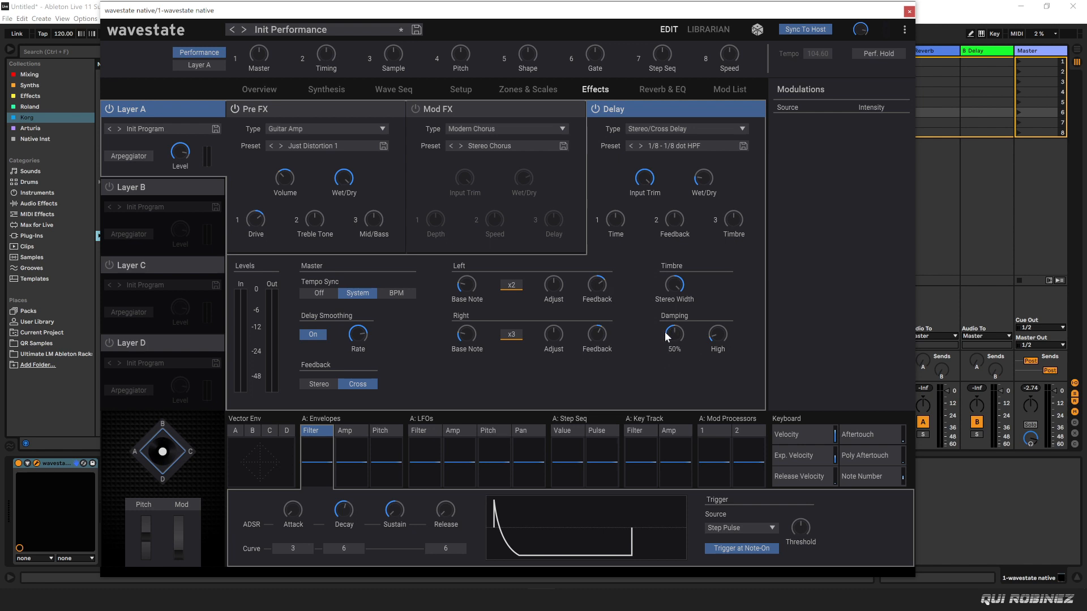
# Raise the delay's feedback amount, set its feedback mode to Stereo, and adjust the low damping
pyautogui.click(677, 225)
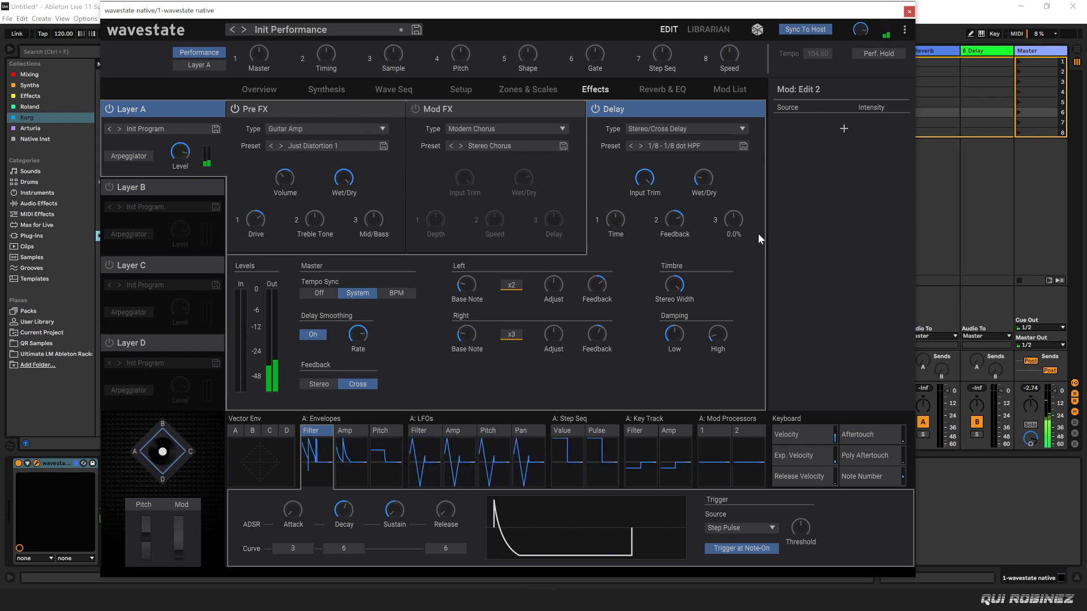
pyautogui.click(320, 386)
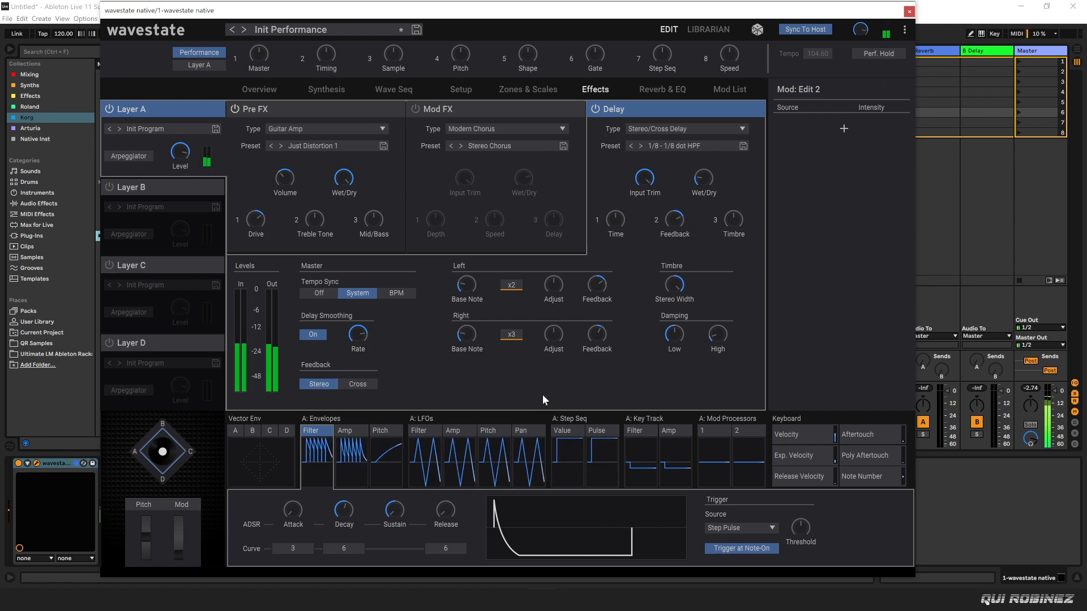
pyautogui.click(675, 335)
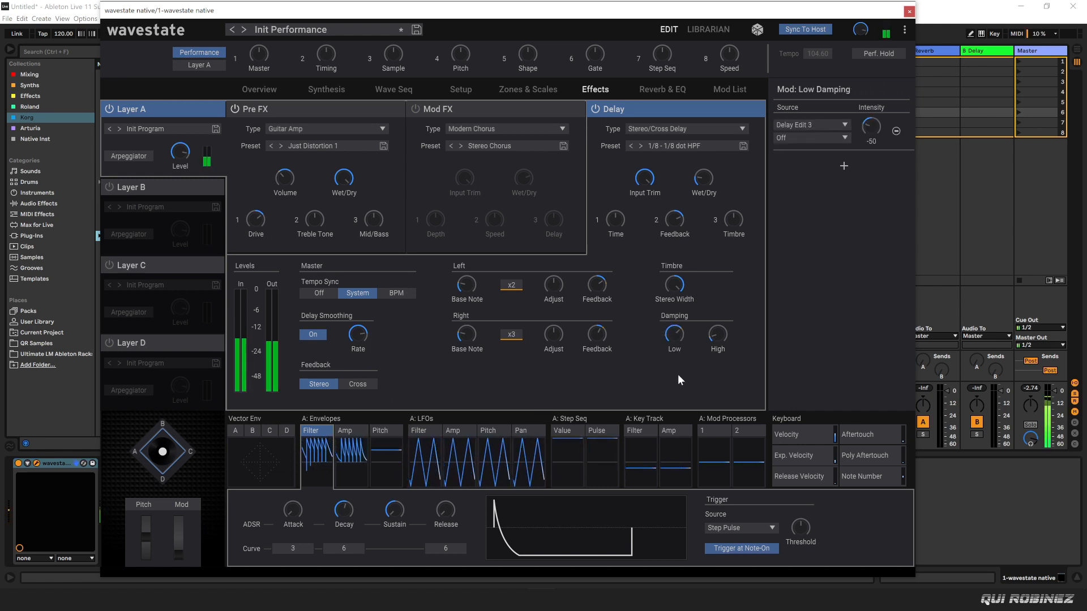
pyautogui.moveTo(668, 334); pyautogui.dragTo(663, 359)
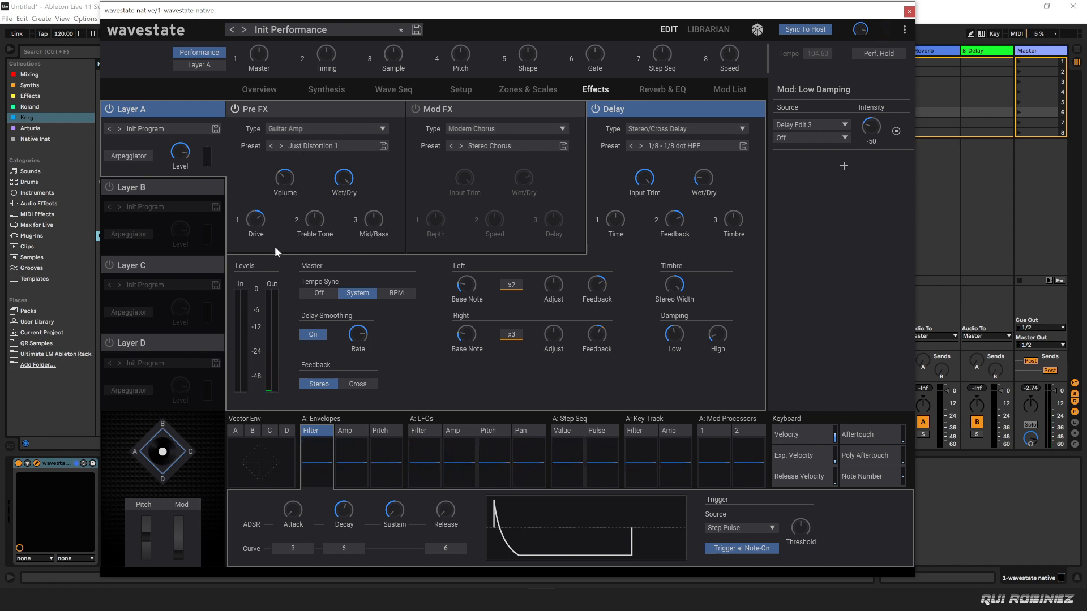
# Set the Guitar Amp effect's Drive to about +58.6%
pyautogui.moveTo(252, 219); pyautogui.dragTo(251, 220)
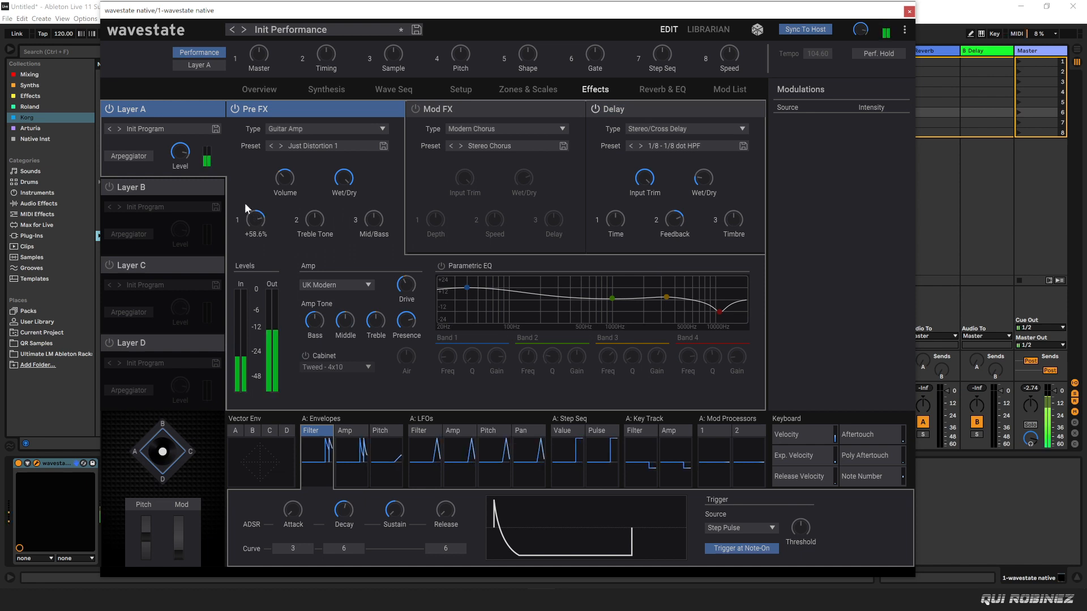
# Raise the cutoff and resonance of Layer A's MS-20 LP filter and adjust its envelope modulation amount
pyautogui.click(326, 90)
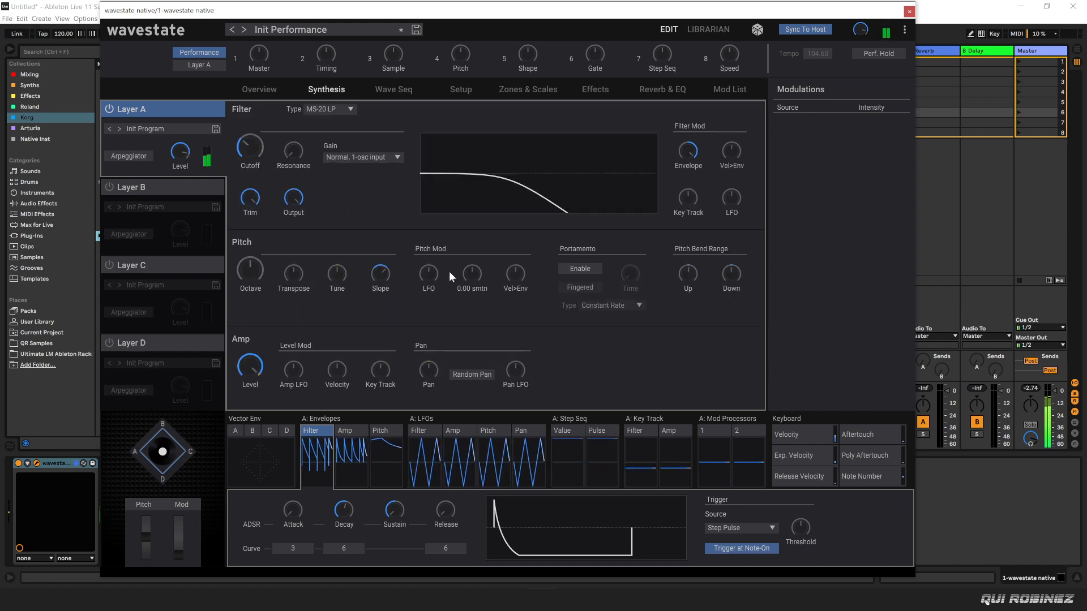
pyautogui.click(291, 153)
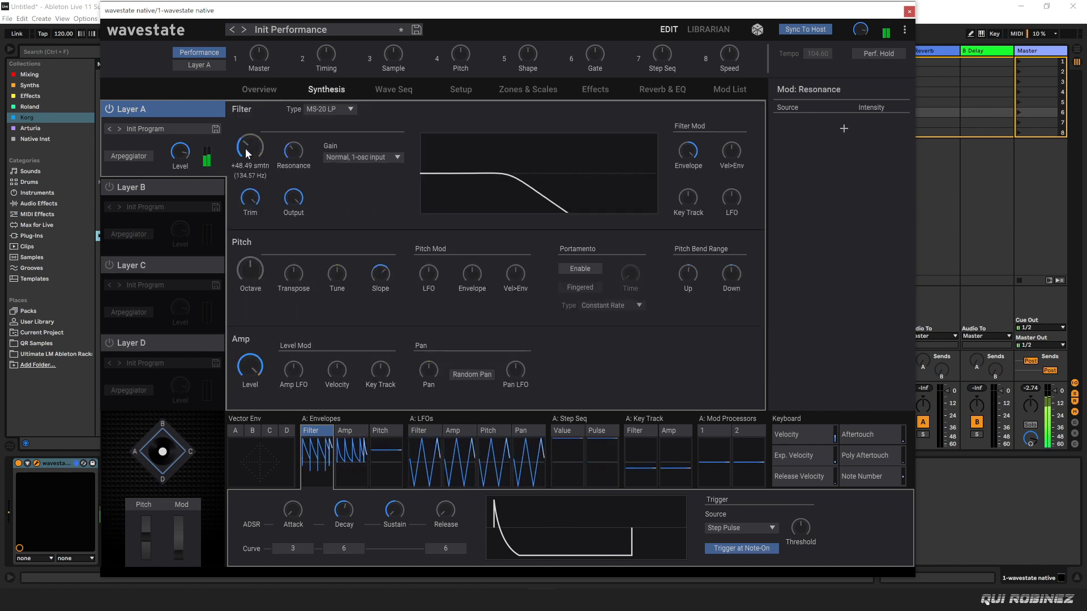
pyautogui.click(688, 150)
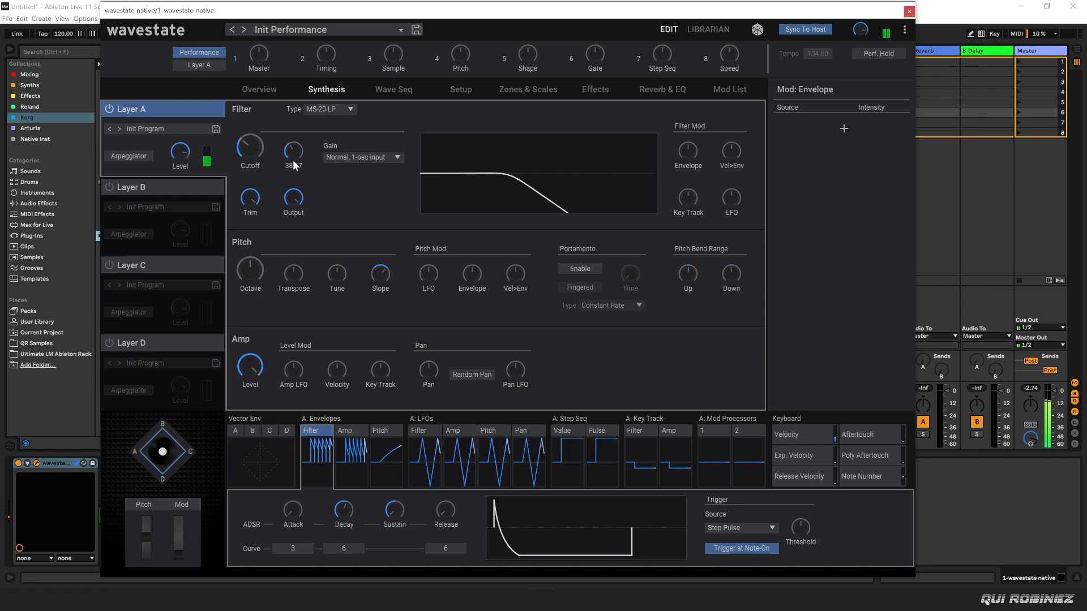
pyautogui.moveTo(252, 148); pyautogui.dragTo(162, 83)
pyautogui.moveTo(287, 145); pyautogui.dragTo(212, 178)
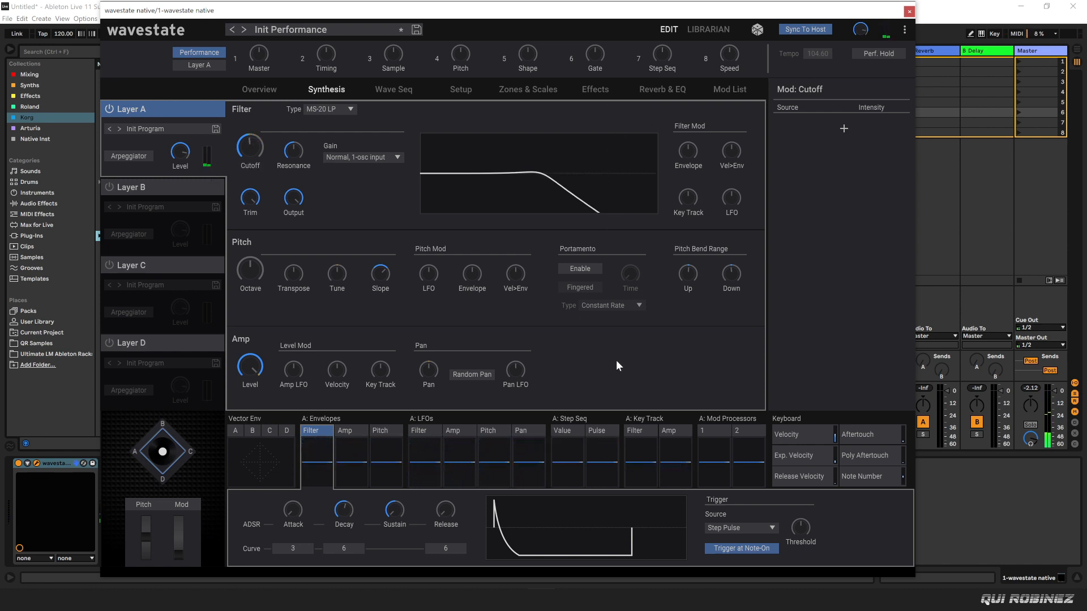
# Add a third step to Layer A's Shape lane and set its first three steps to the All On shape
pyautogui.click(365, 88)
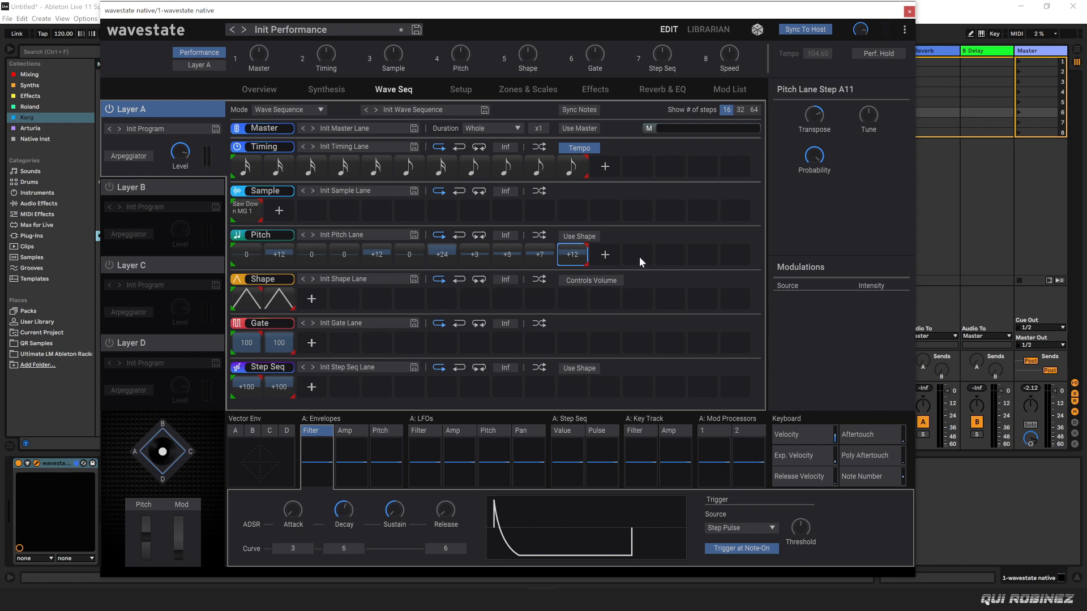
pyautogui.rightClick(240, 294)
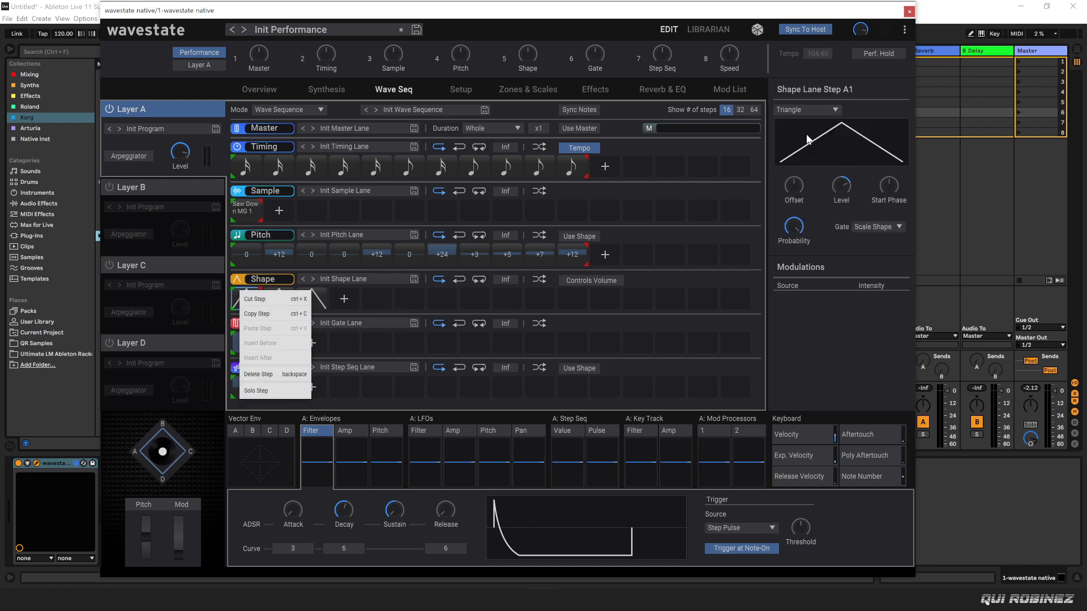
pyautogui.doubleClick(234, 299)
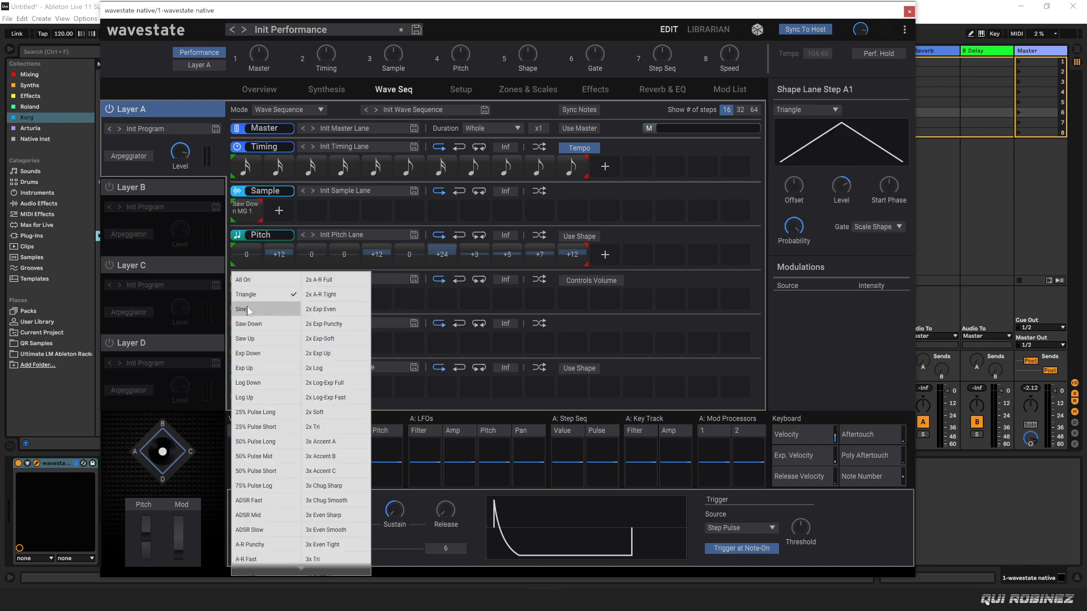
pyautogui.click(247, 280)
pyautogui.click(275, 296)
pyautogui.doubleClick(284, 295)
pyautogui.click(280, 280)
pyautogui.click(300, 297)
pyautogui.doubleClick(314, 300)
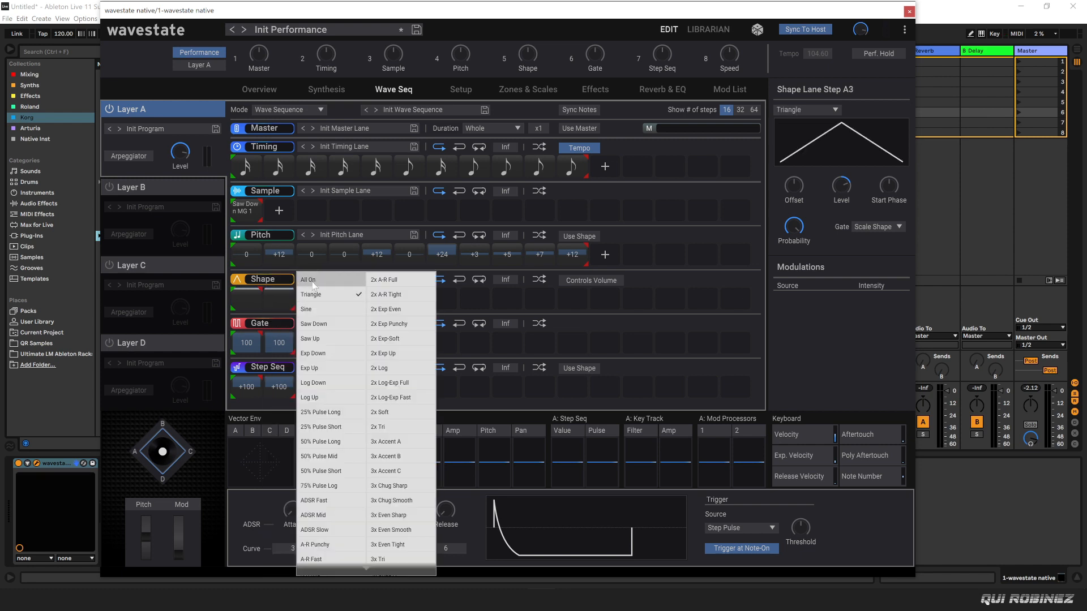
pyautogui.click(308, 280)
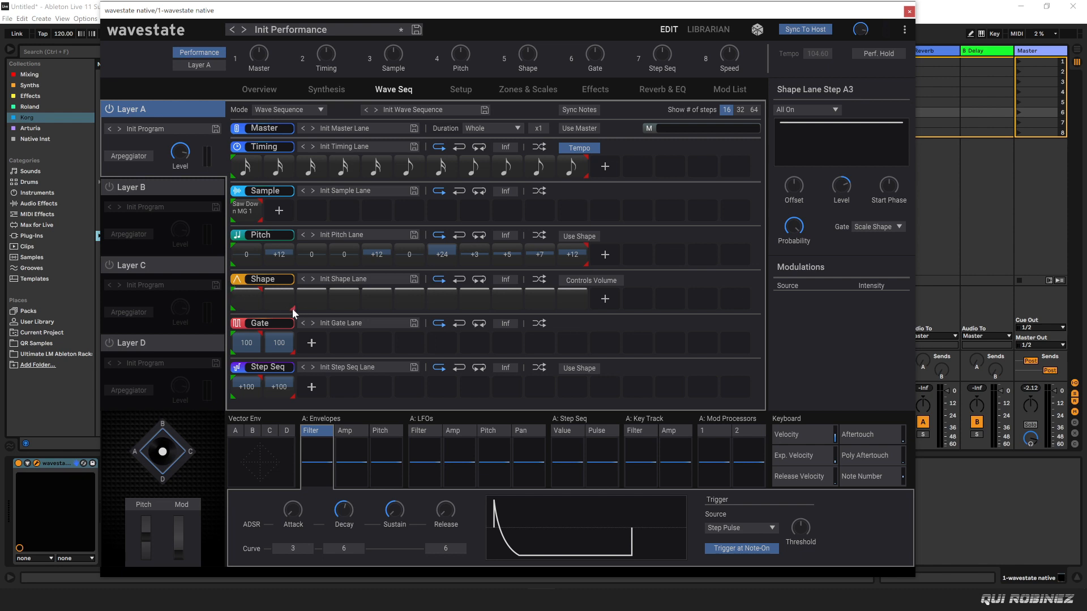
# Extend the Shape lane's end and loop end markers to the eleventh step
pyautogui.moveTo(292, 308); pyautogui.dragTo(541, 308)
pyautogui.moveTo(260, 290); pyautogui.dragTo(584, 292)
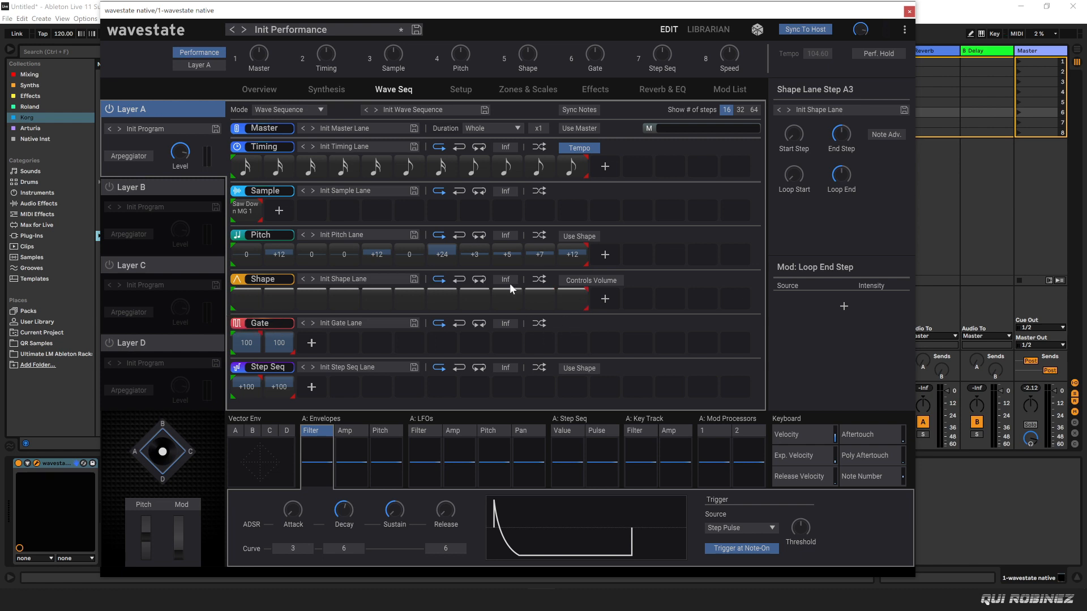
# Turn on Use Shape for the Pitch lane and set the seventh Shape step to 75% Pulse Log
pyautogui.click(442, 304)
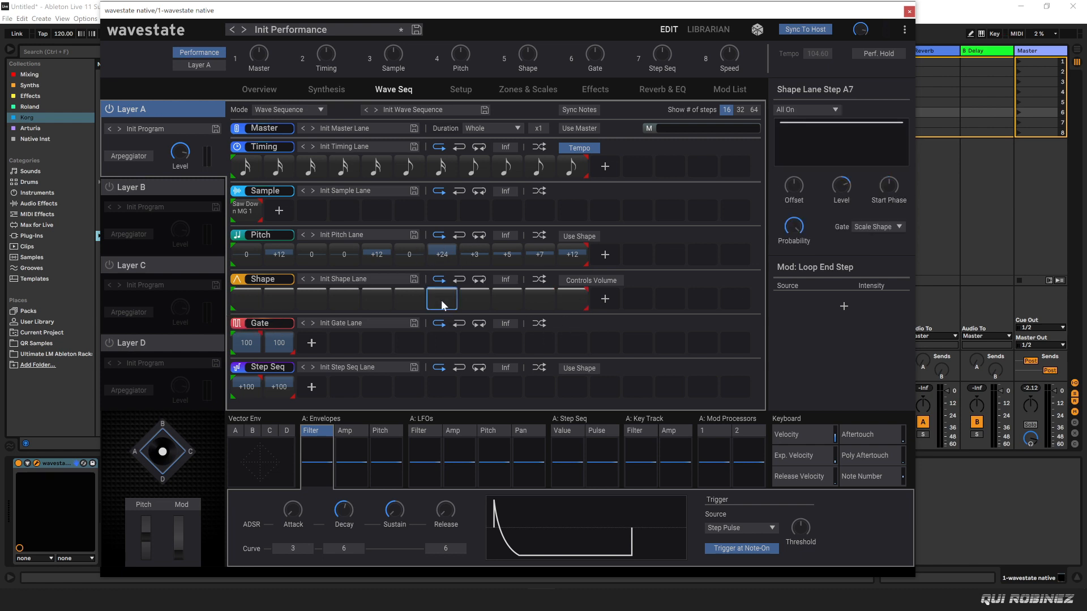
pyautogui.click(591, 238)
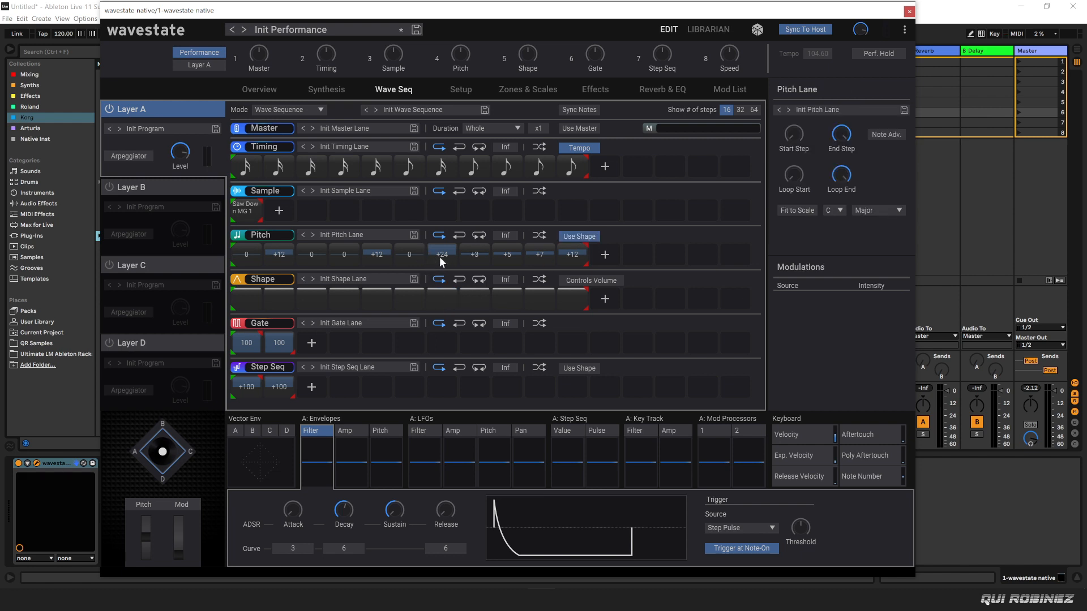
pyautogui.click(439, 303)
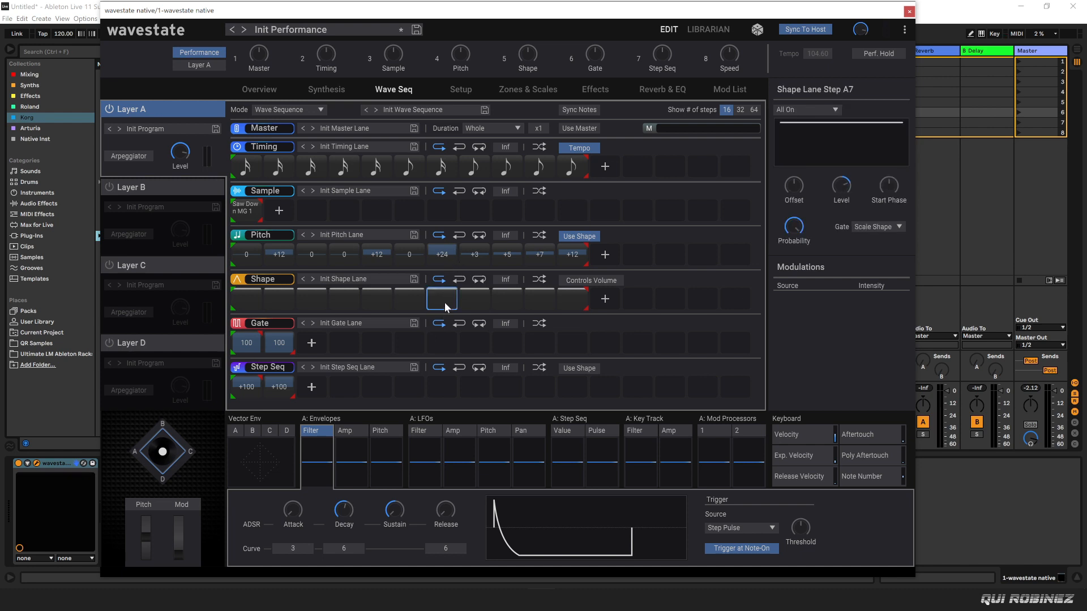
pyautogui.click(444, 302)
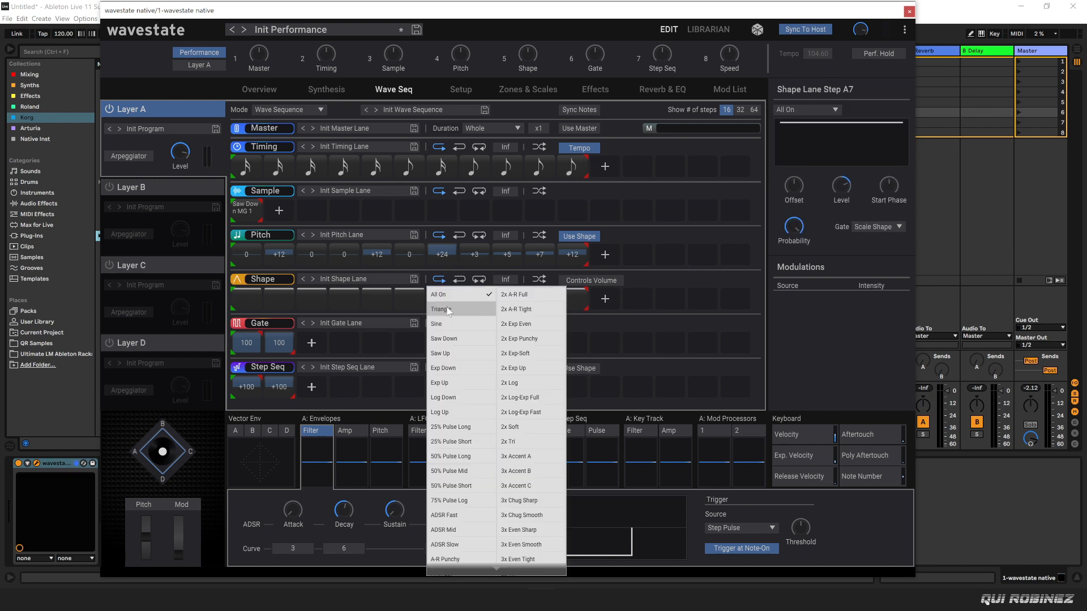
pyautogui.click(479, 499)
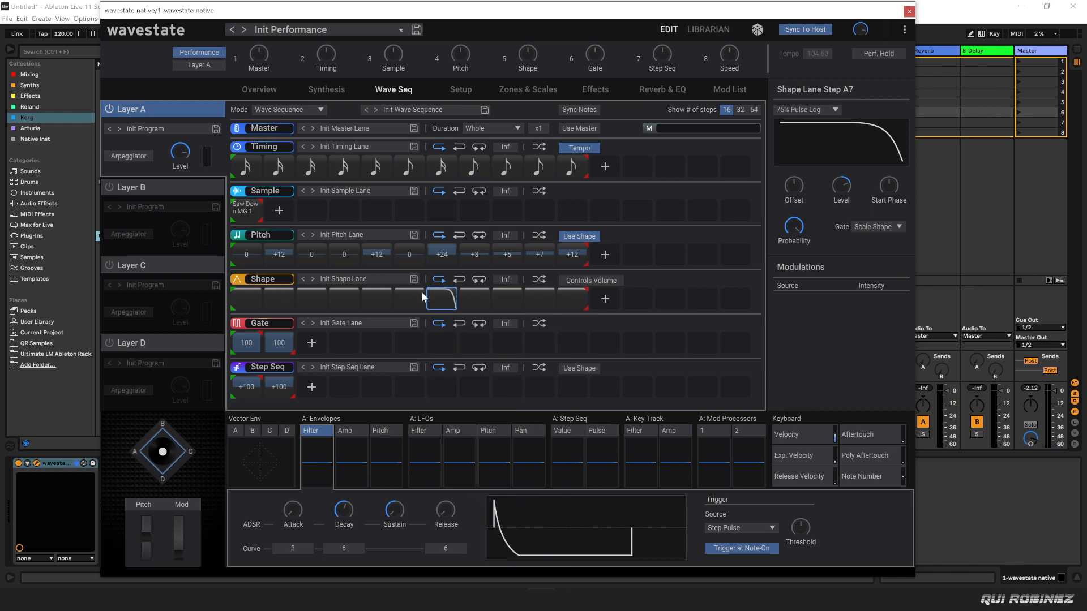
# Try the Saw Up and Log Up shapes on the seventh Shape step, and return it to 75% Pulse Log
pyautogui.click(439, 304)
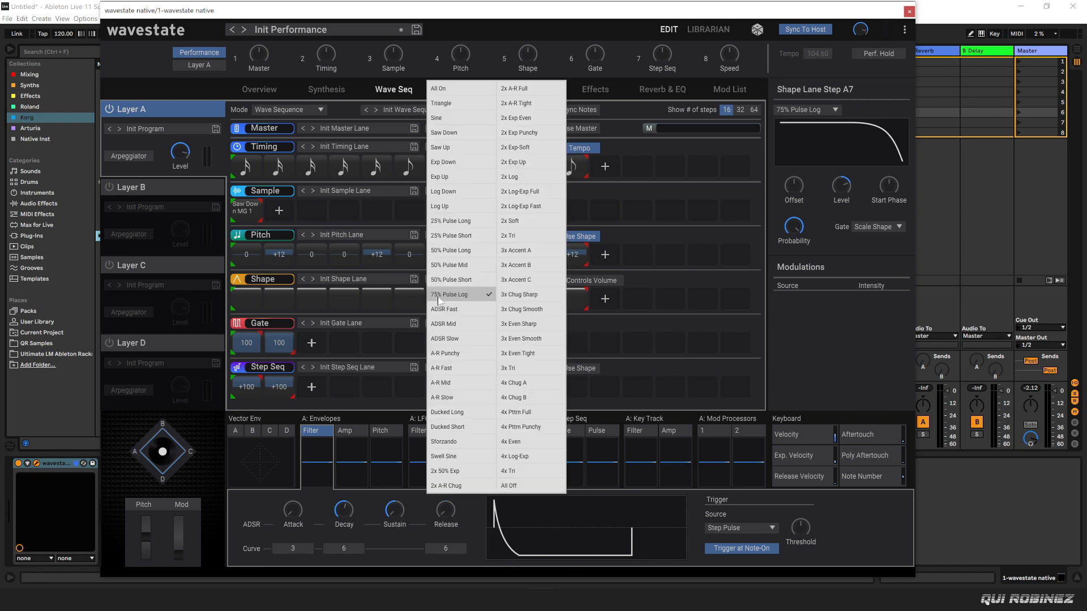
pyautogui.click(467, 145)
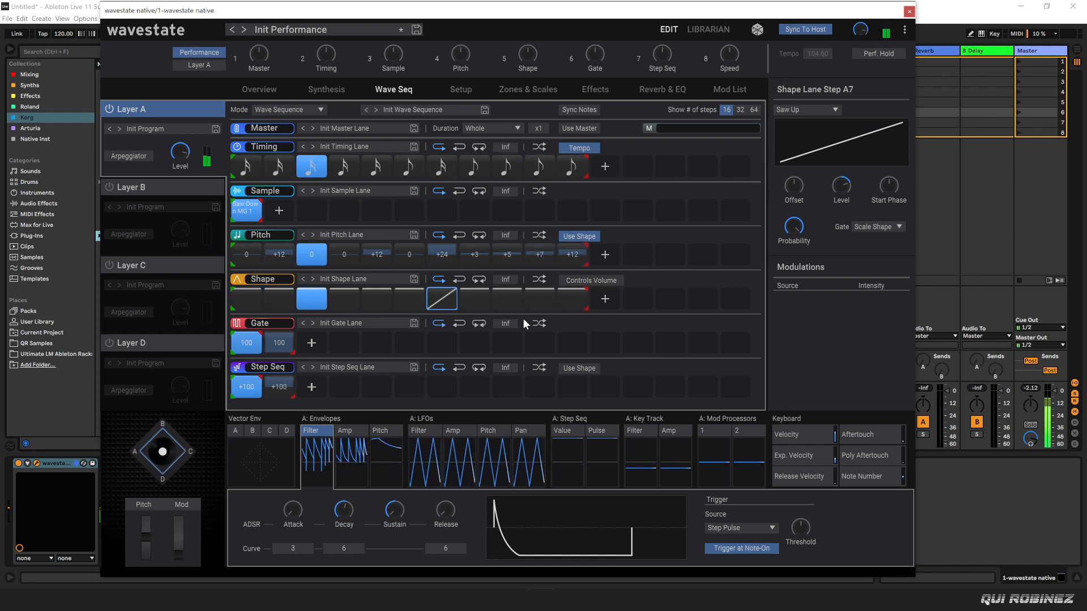
pyautogui.click(441, 298)
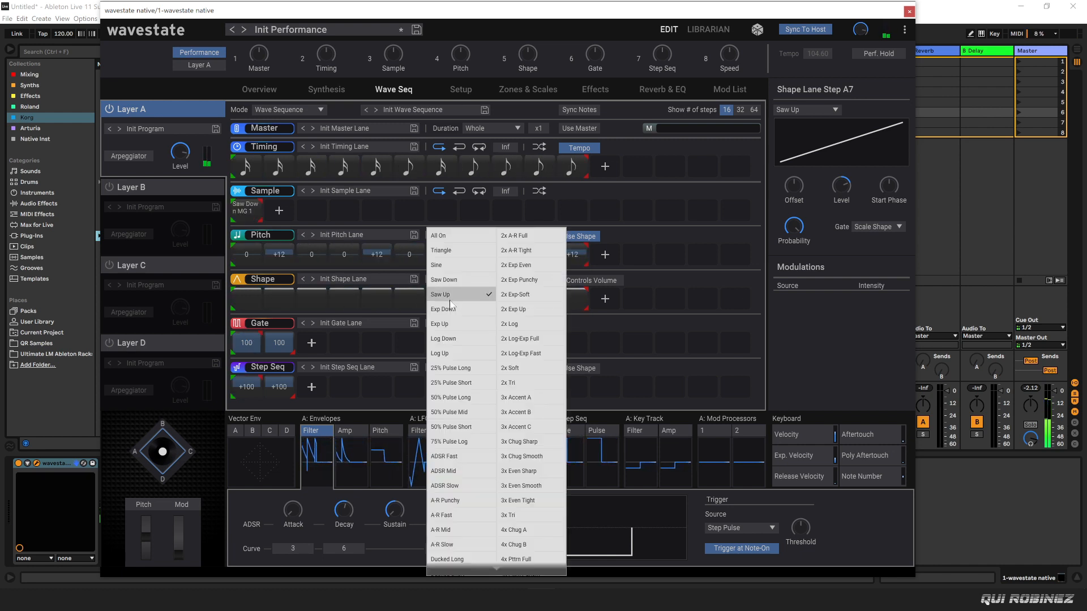
pyautogui.click(471, 349)
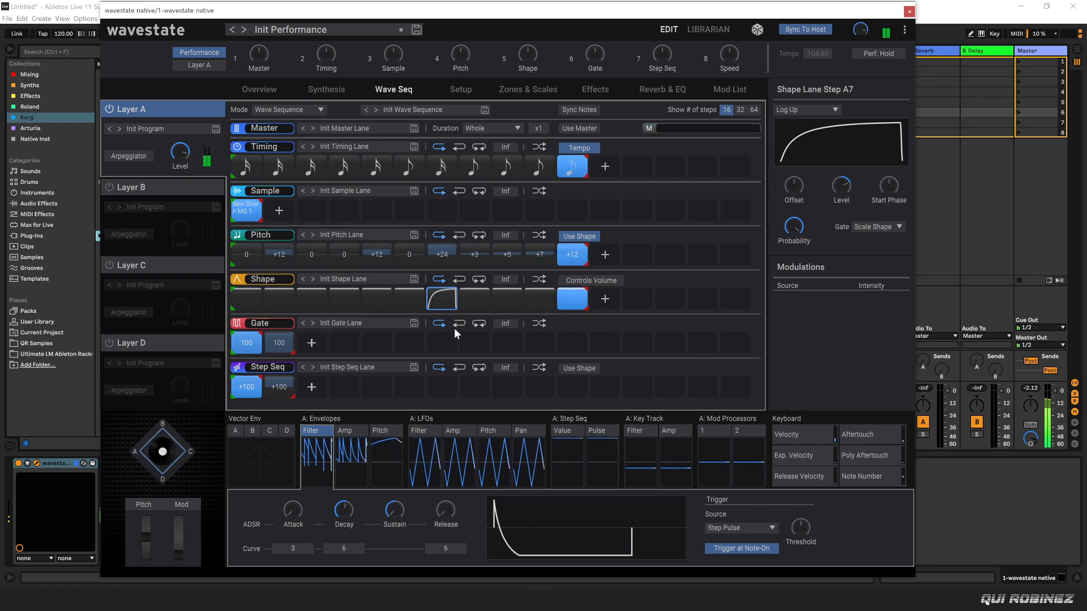
pyautogui.click(445, 297)
pyautogui.click(474, 383)
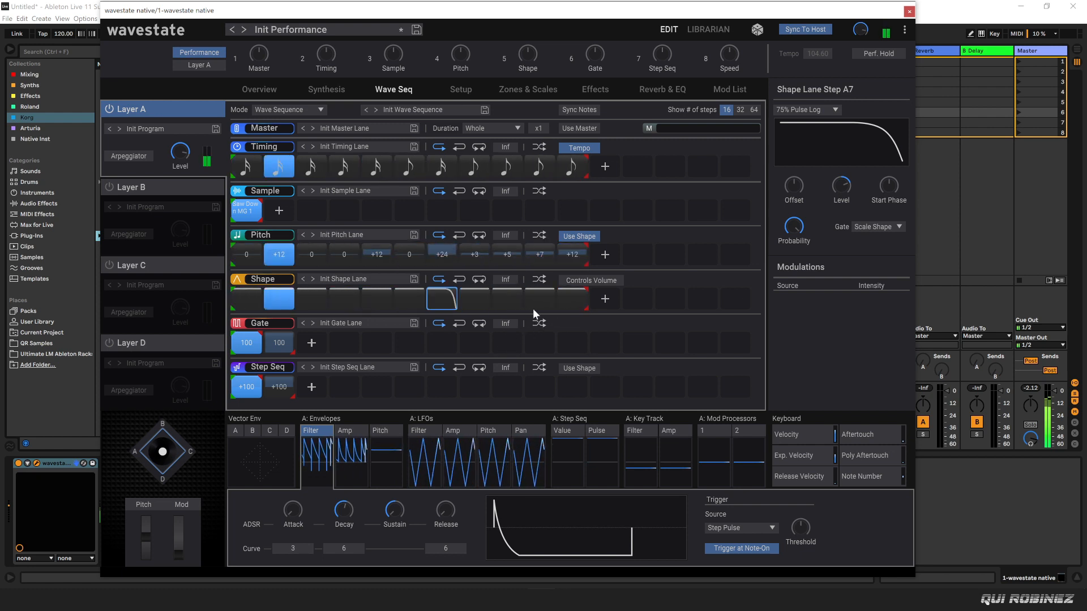
# Set the eleventh Shape step to 75% Pulse Log
pyautogui.click(577, 296)
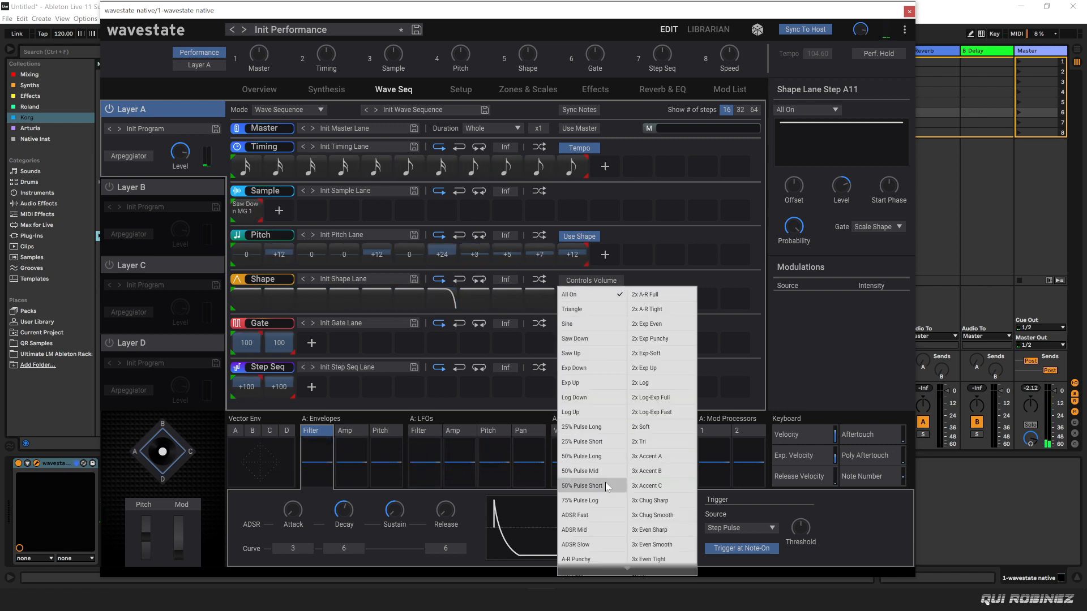
pyautogui.click(607, 500)
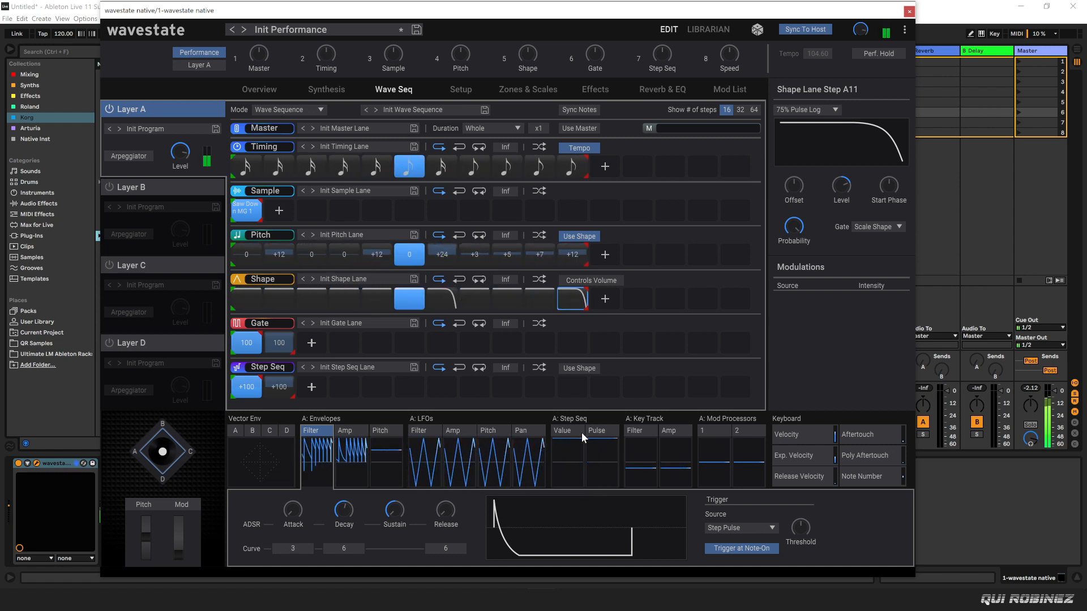
# Try the 2x A-R Full shape on the fifth Shape step, and return it to All On
pyautogui.click(375, 300)
pyautogui.click(375, 301)
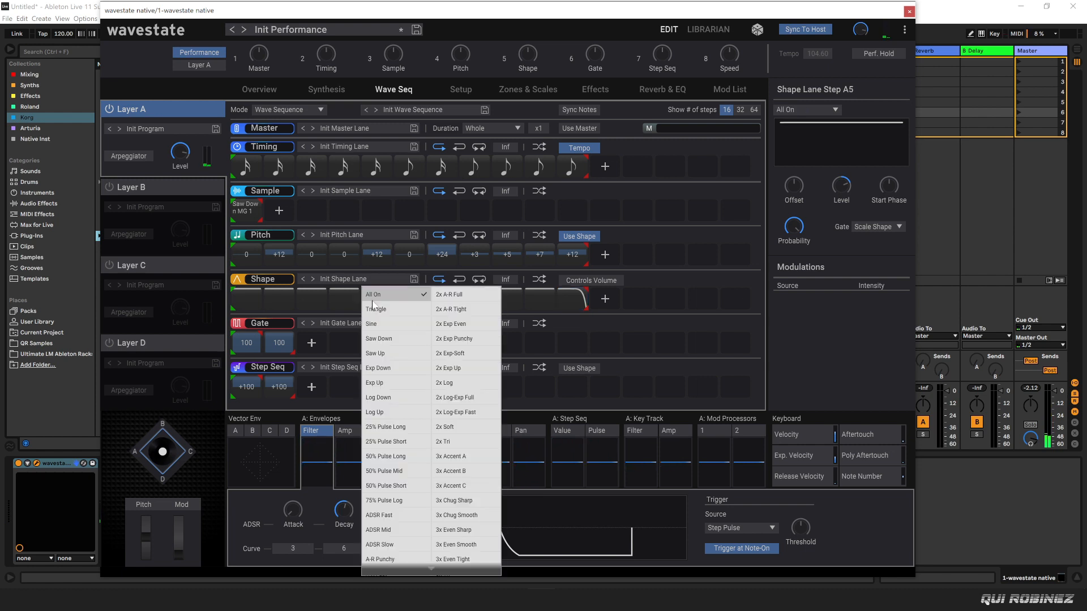
pyautogui.click(465, 295)
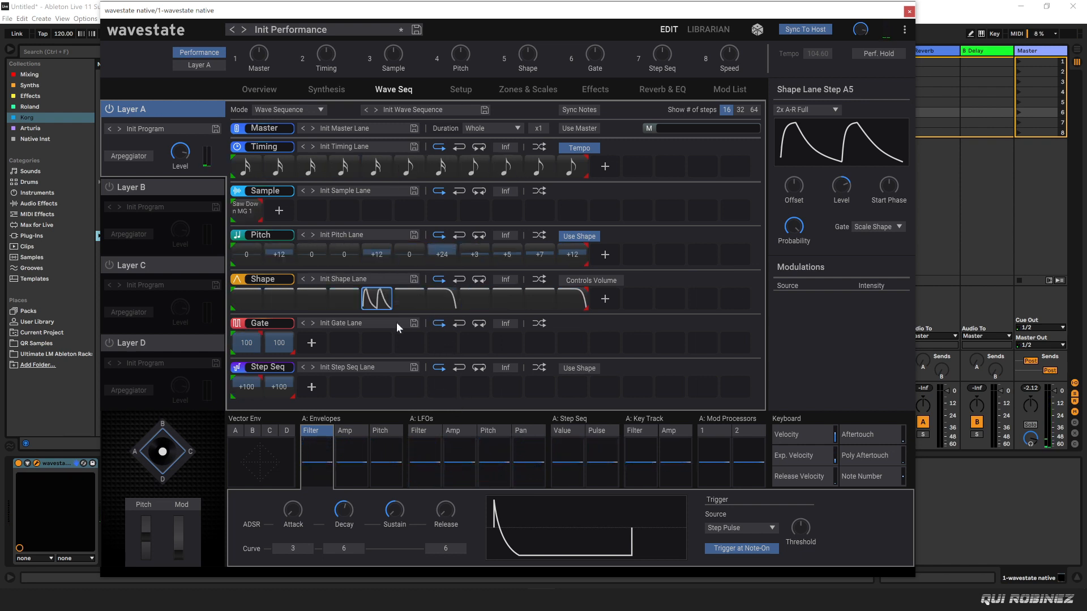
pyautogui.click(378, 298)
pyautogui.click(392, 294)
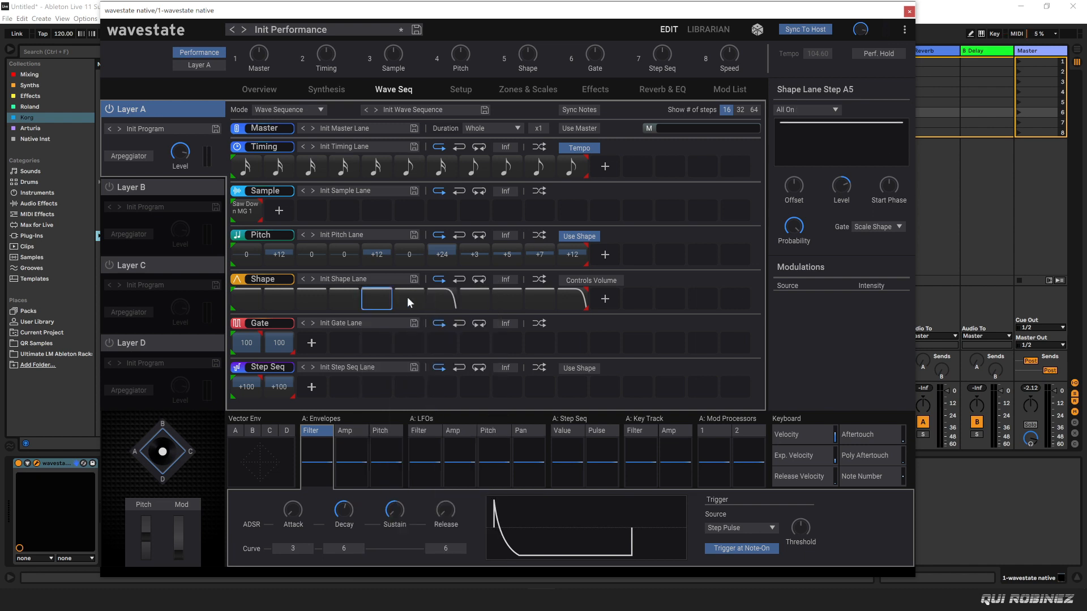
# Turn on Controls Volume for the Shape lane, and try 2x A-R Full on its fifth step before restoring All On
pyautogui.click(599, 279)
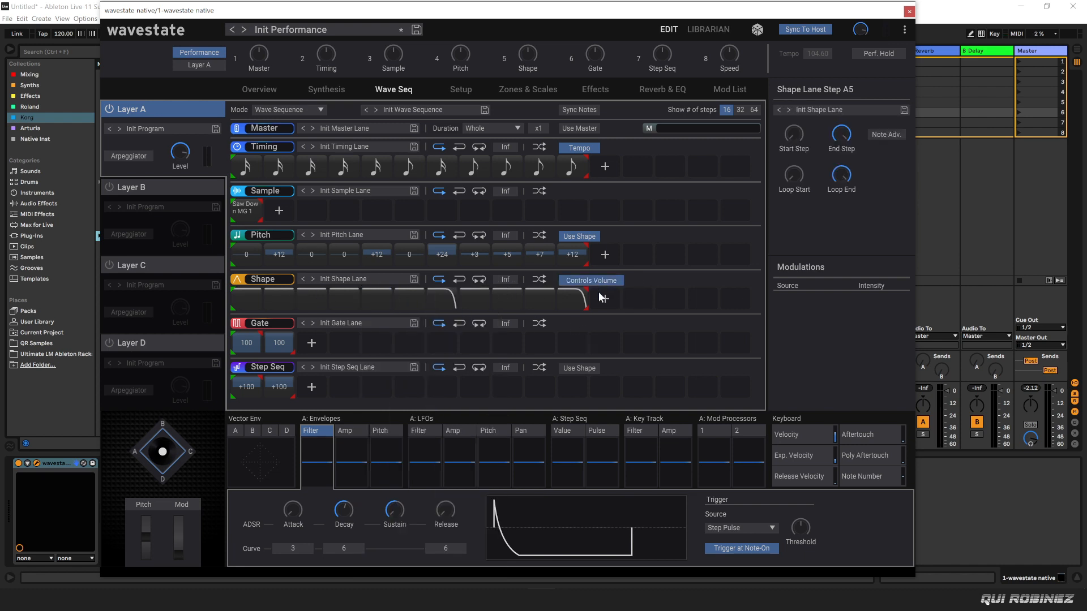
pyautogui.click(381, 300)
pyautogui.click(381, 301)
pyautogui.click(461, 293)
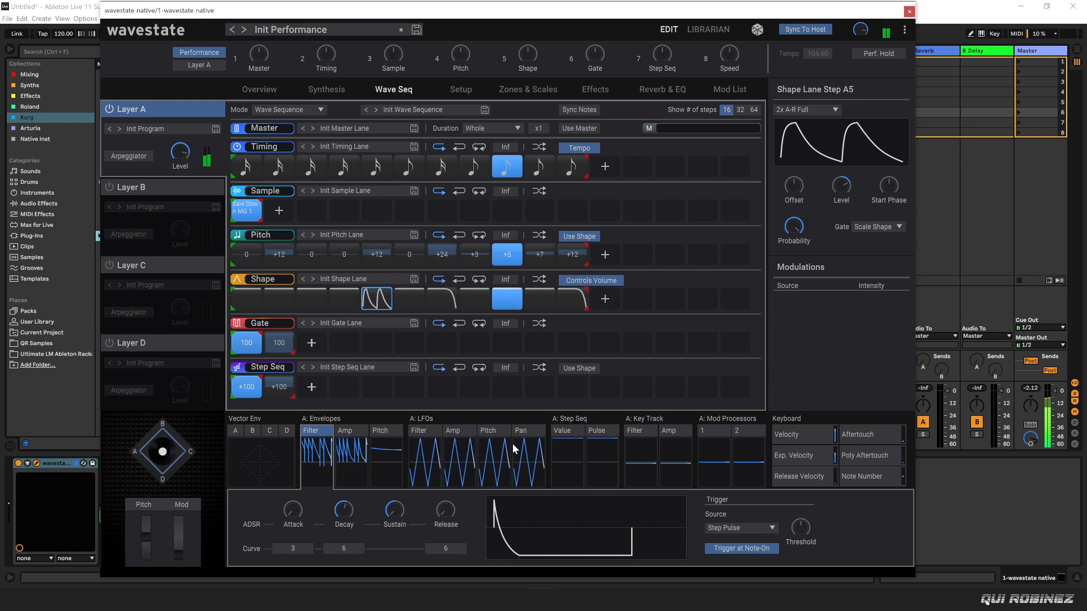
pyautogui.click(373, 306)
pyautogui.click(382, 293)
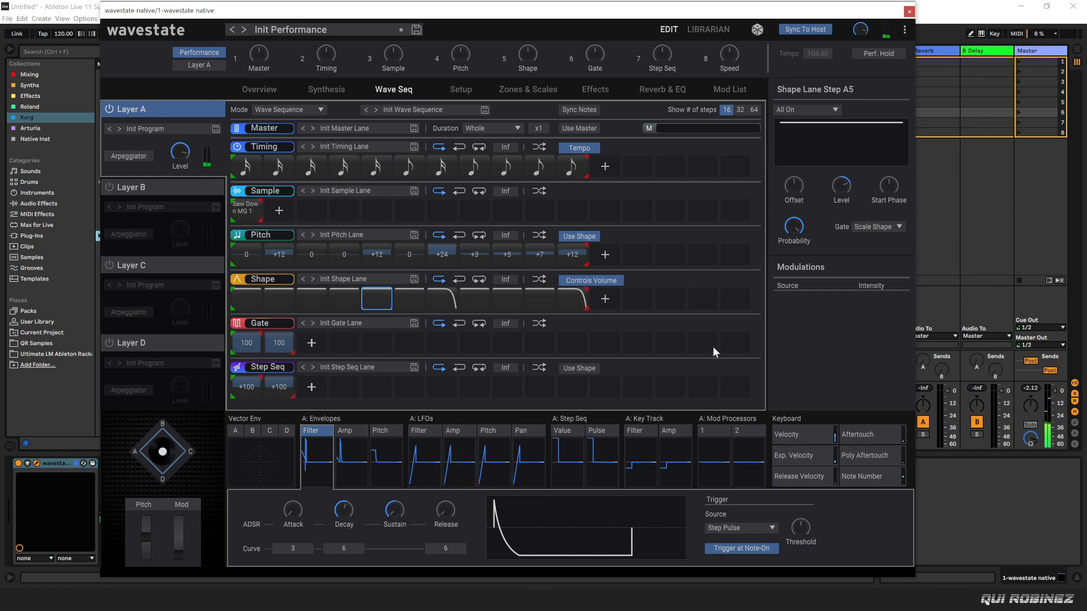
# In Ableton Live, load Loop Busy Filter_Jay-J_126.wav from QR Samples onto the fourth track and Kick Amb_Jay-J_124.wav onto the third, both in the first slot
pyautogui.moveTo(410, 16); pyautogui.dragTo(627, 95)
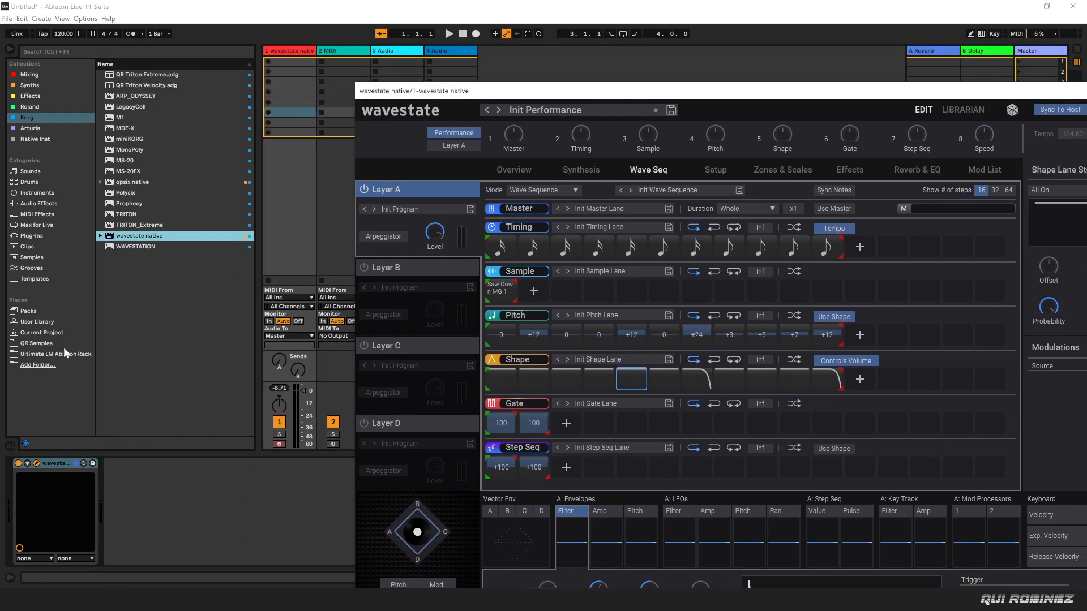
pyautogui.click(33, 343)
pyautogui.moveTo(154, 236); pyautogui.dragTo(449, 61)
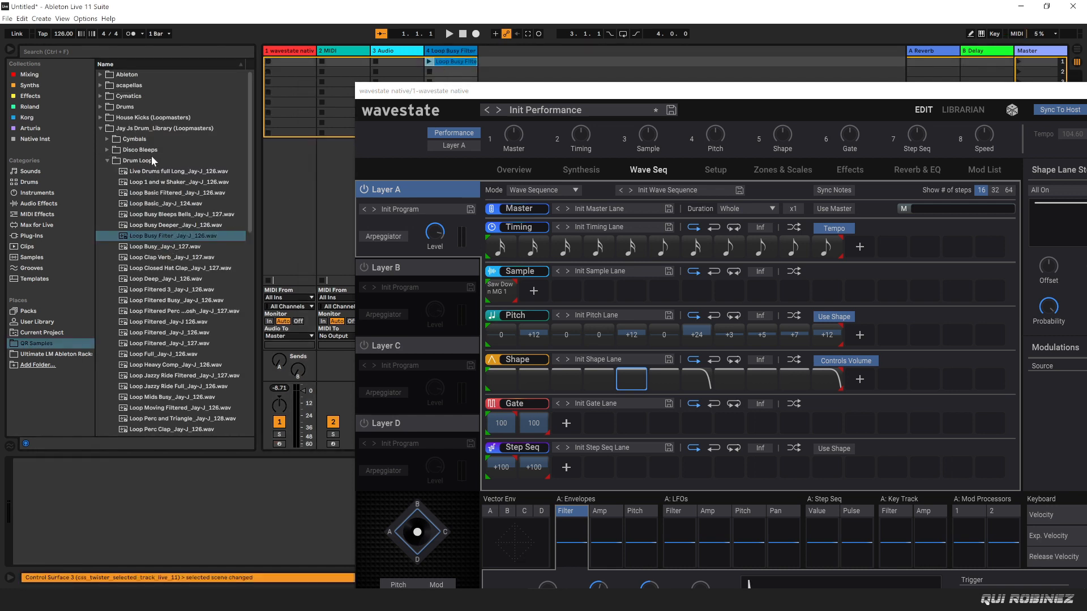
pyautogui.click(106, 159)
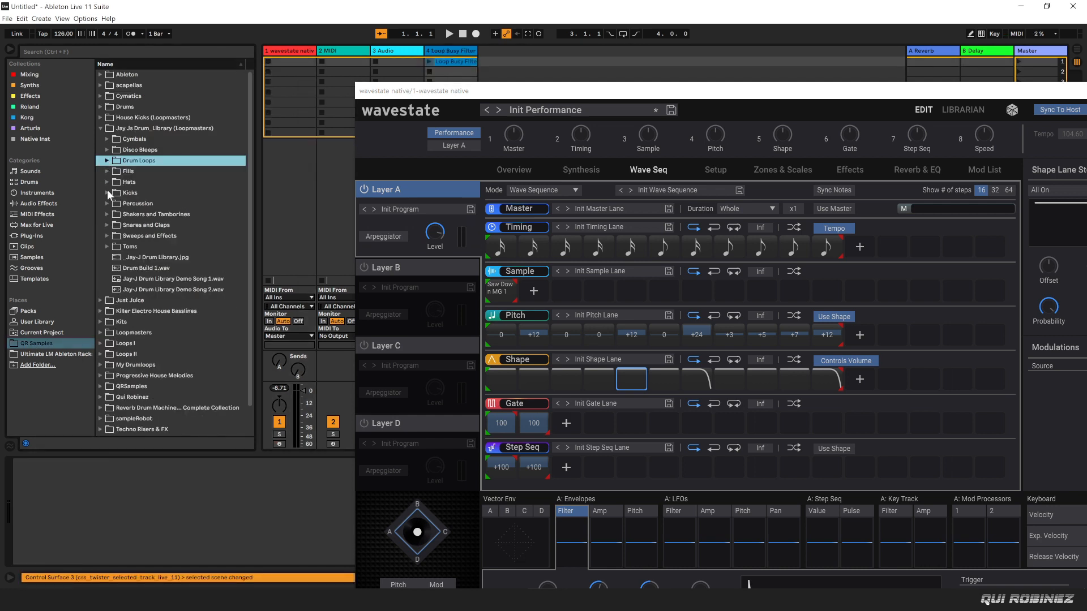
pyautogui.click(107, 191)
pyautogui.moveTo(148, 205); pyautogui.dragTo(399, 62)
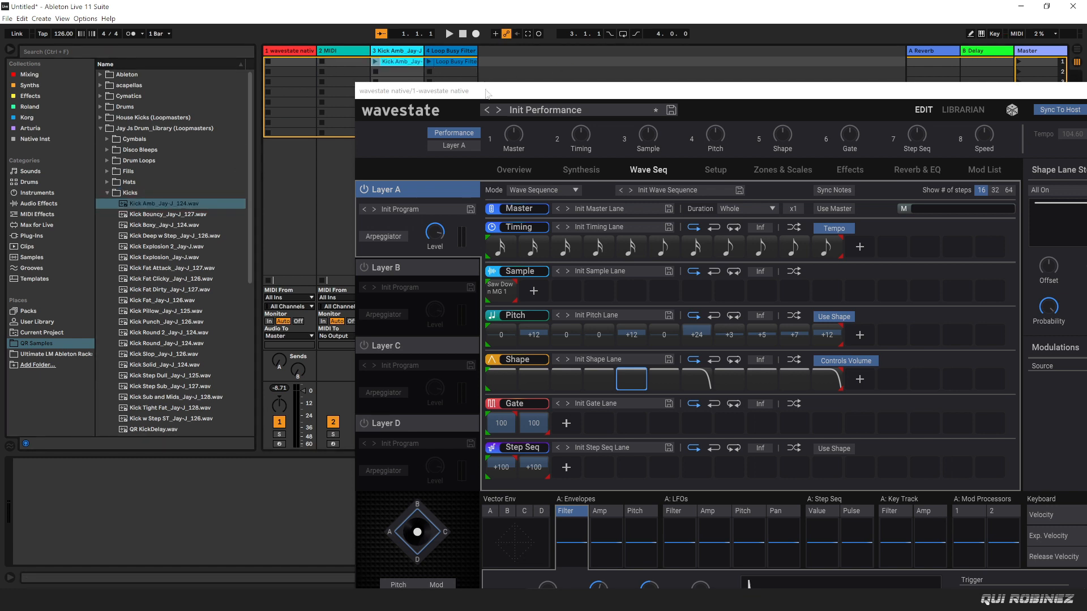
# Create a MIDI clip in the wavestate track's first slot with an A1 note extended over the full bar using Legato
pyautogui.moveTo(485, 91); pyautogui.dragTo(622, 89)
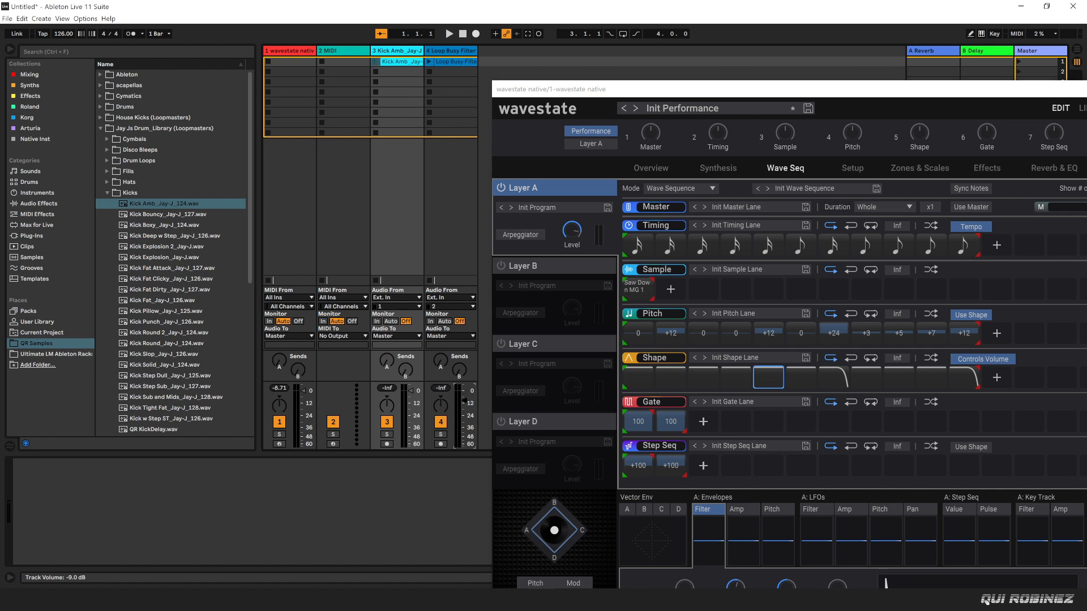
pyautogui.doubleClick(294, 59)
pyautogui.scroll(-5, 222, 479)
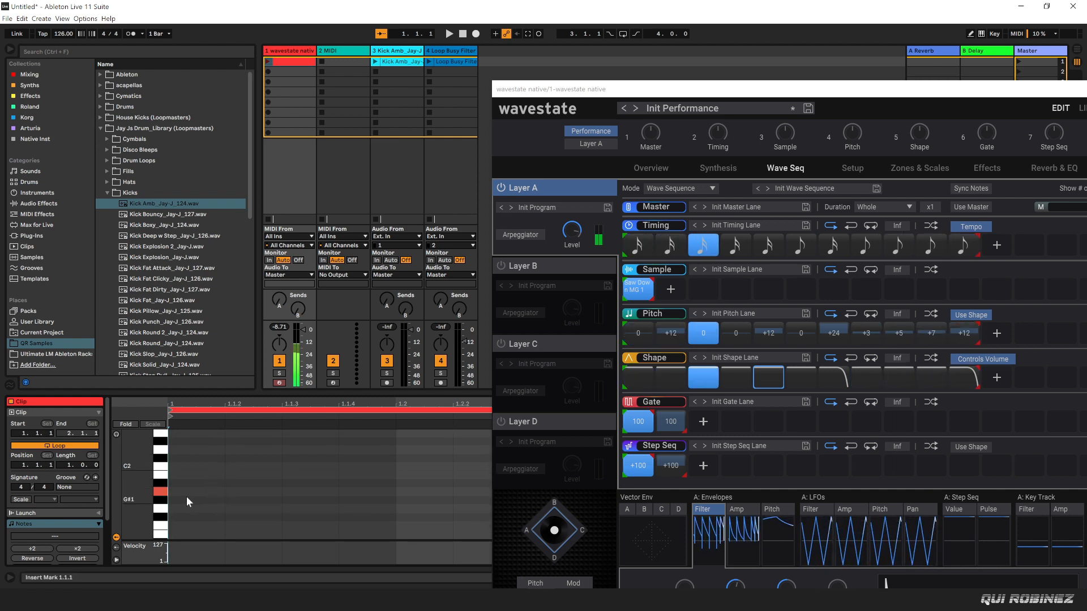
pyautogui.doubleClick(188, 490)
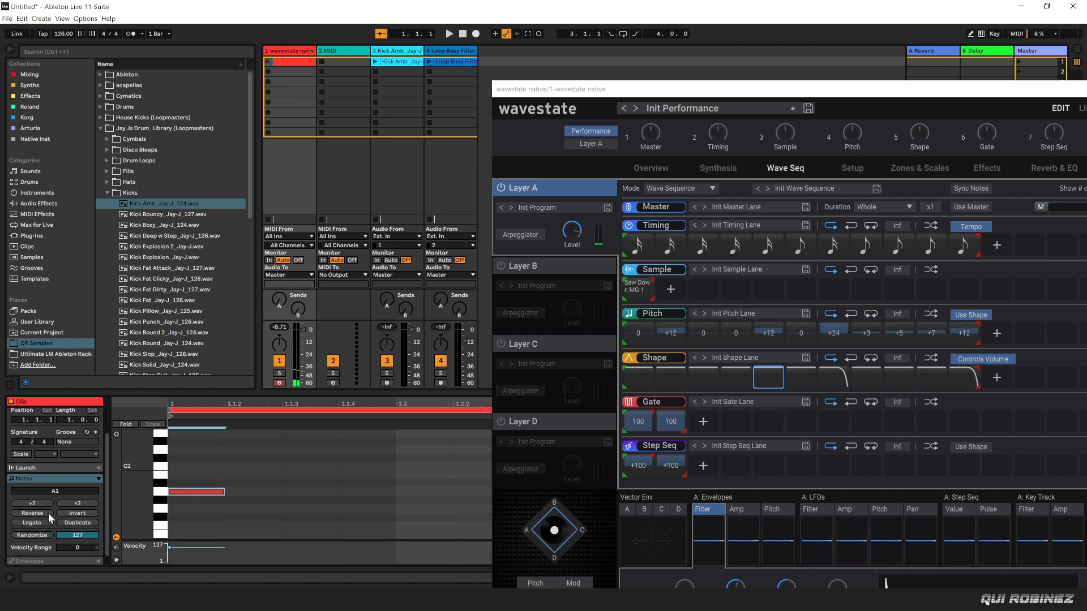
pyautogui.click(39, 521)
# Play the clips together and transpose the wavestate clip's note down one octave to A0
pyautogui.moveTo(869, 87); pyautogui.dragTo(762, 82)
pyautogui.press('space')
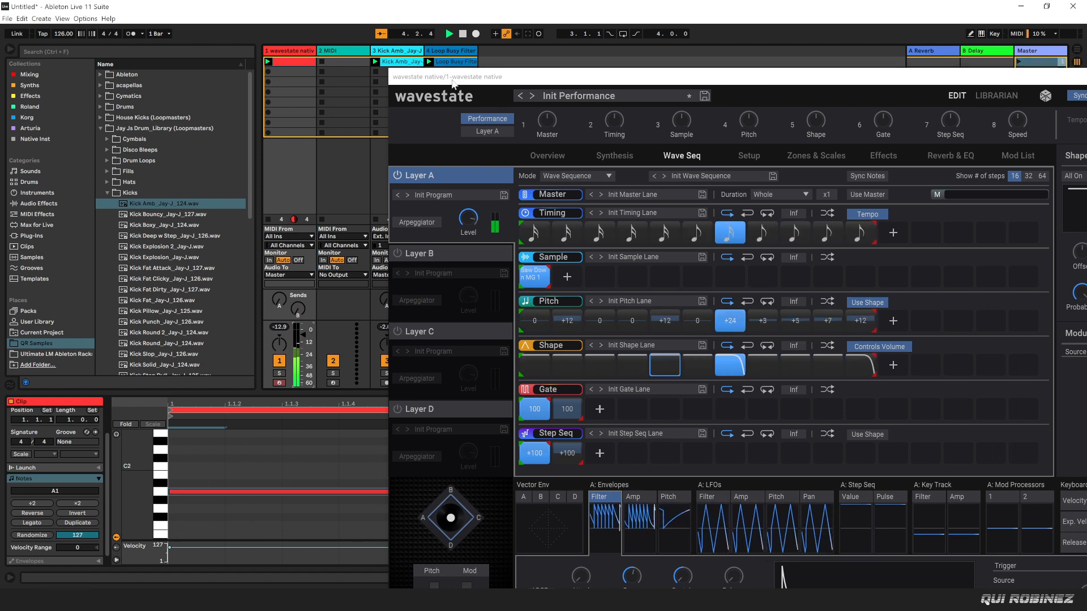
pyautogui.click(249, 492)
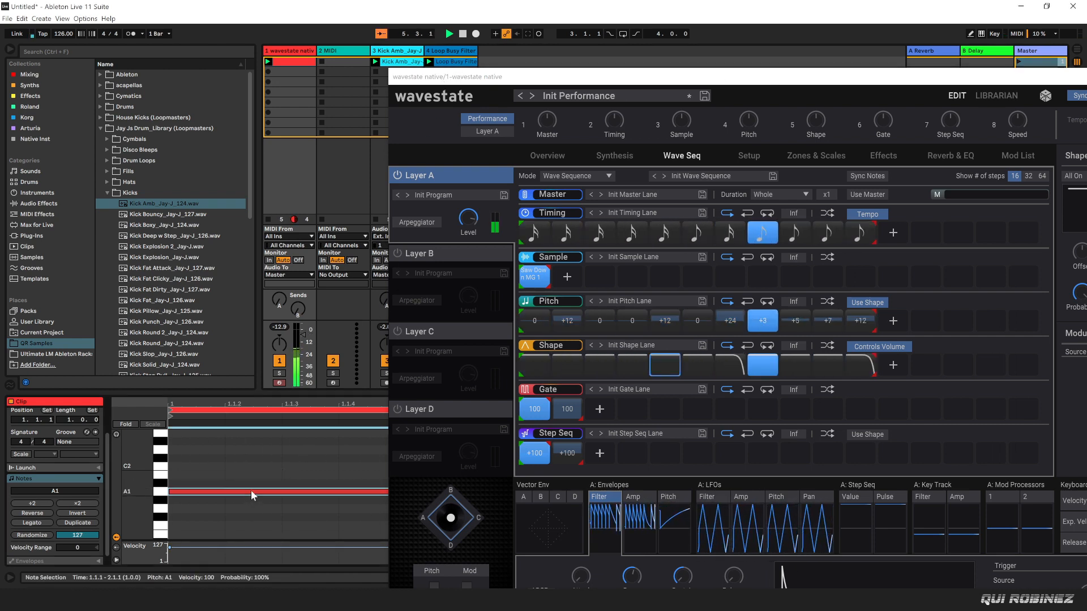
pyautogui.hotkey('shift', 'Down')
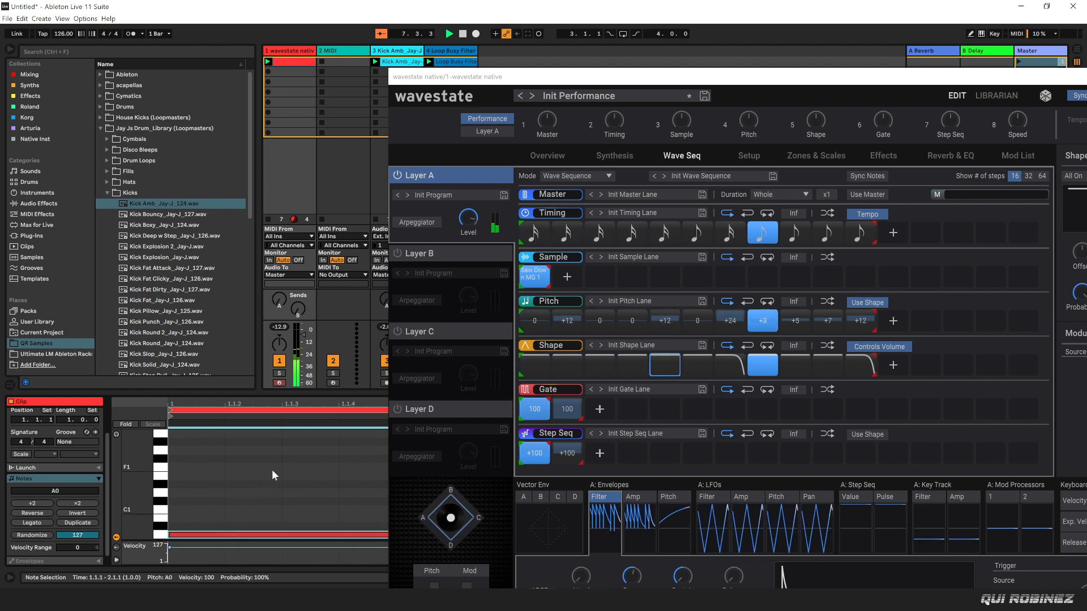
# Play the Loop Busy Filter clip, turn its transient loop mode off and set the transient envelope to 53
pyautogui.click(456, 61)
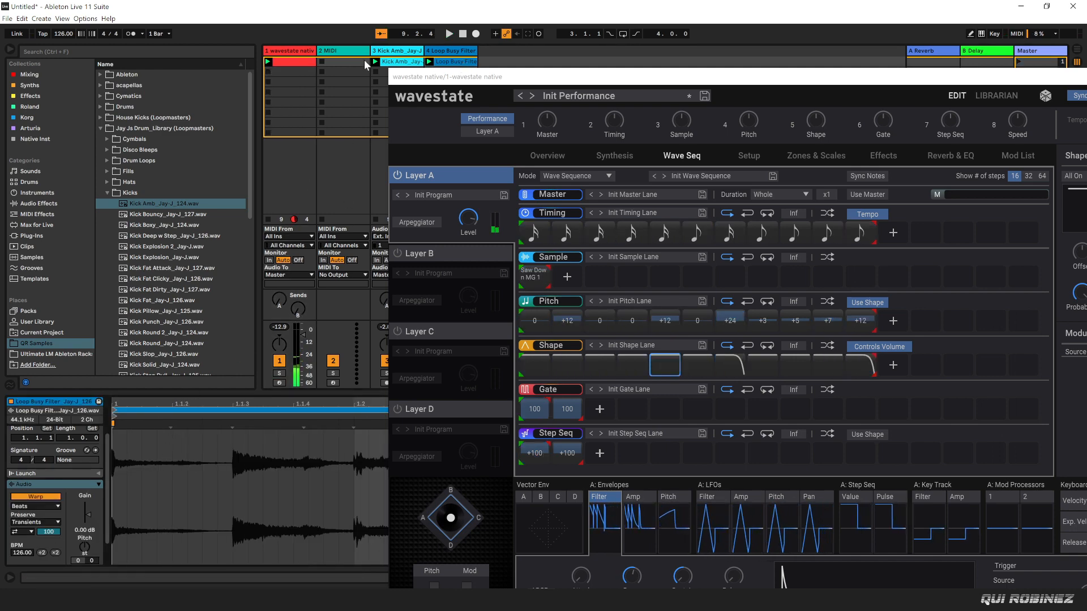
pyautogui.moveTo(444, 85); pyautogui.dragTo(627, 85)
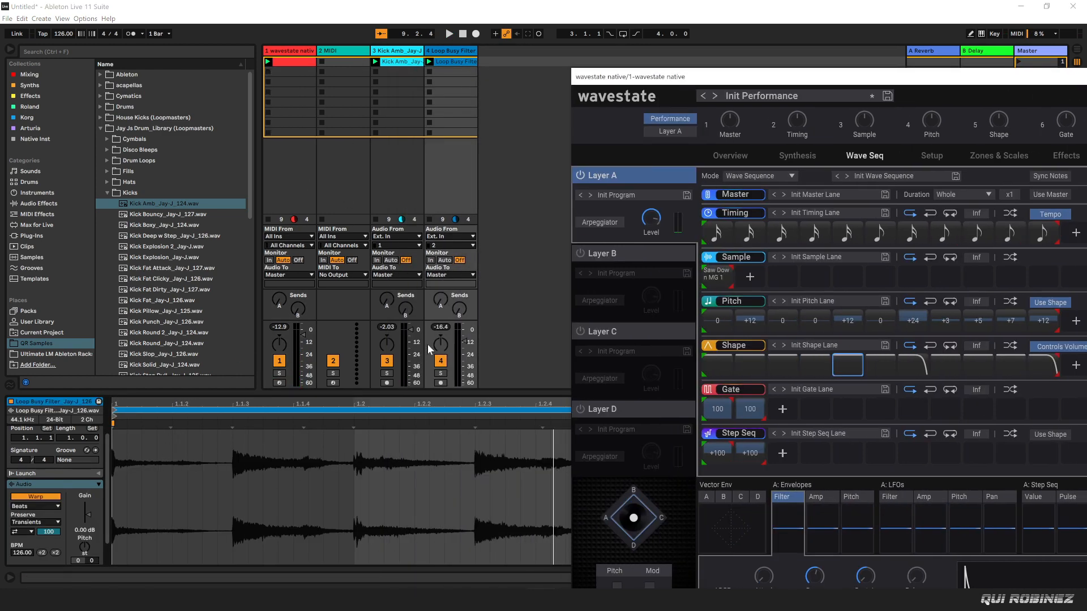
pyautogui.click(430, 61)
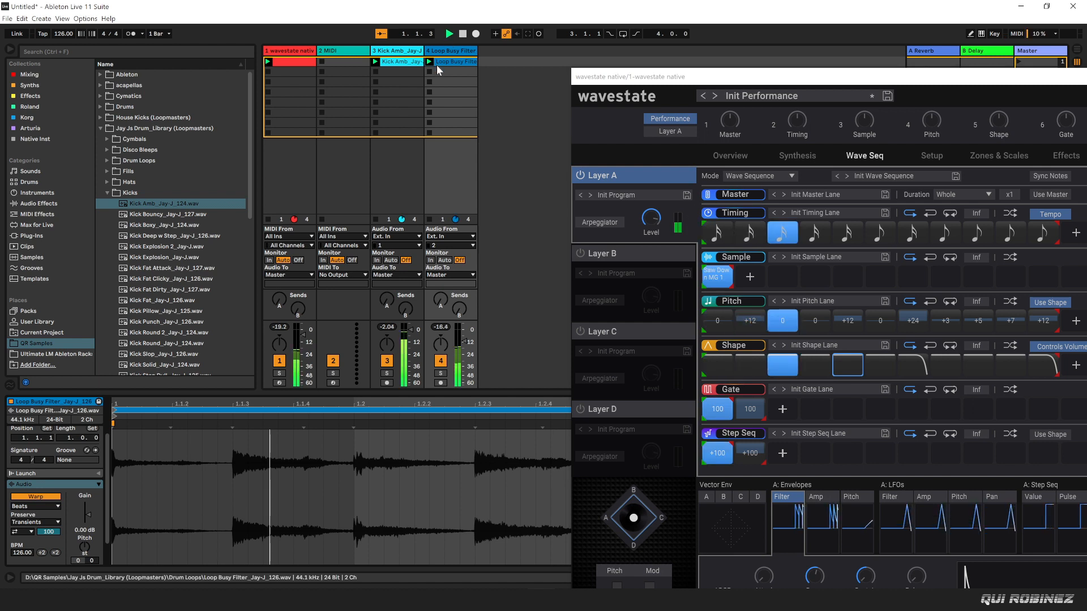
pyautogui.click(23, 531)
pyautogui.click(23, 541)
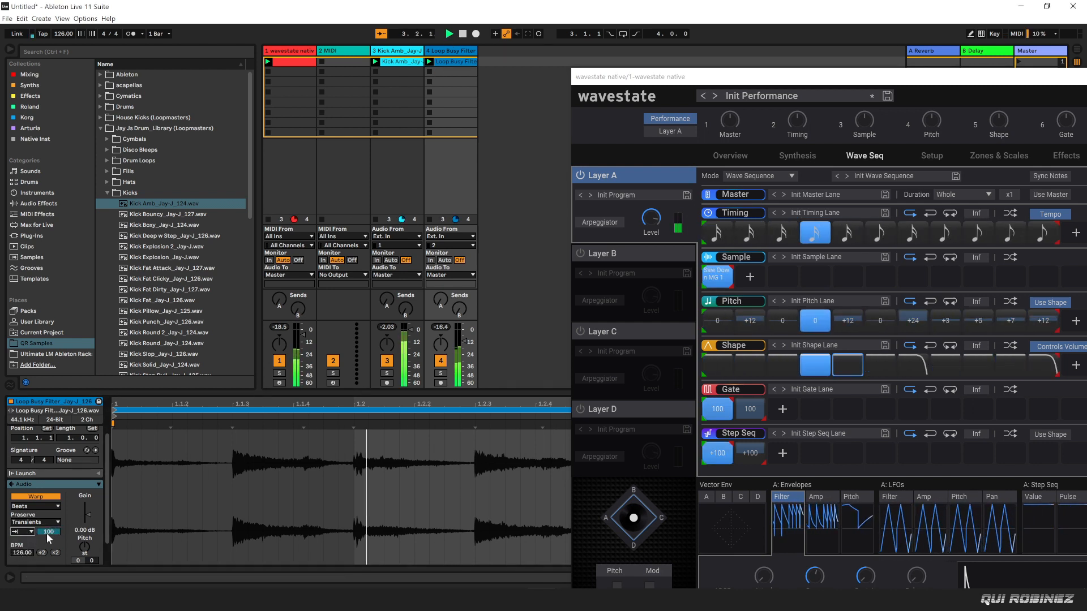
pyautogui.moveTo(50, 532); pyautogui.dragTo(50, 542)
# Stop playback and configure the wavestate device's parameter panel with Layer A's Filter Cutoff and Filter Resonance
pyautogui.moveTo(789, 76); pyautogui.dragTo(356, 21)
pyautogui.moveTo(618, 24); pyautogui.dragTo(710, 7)
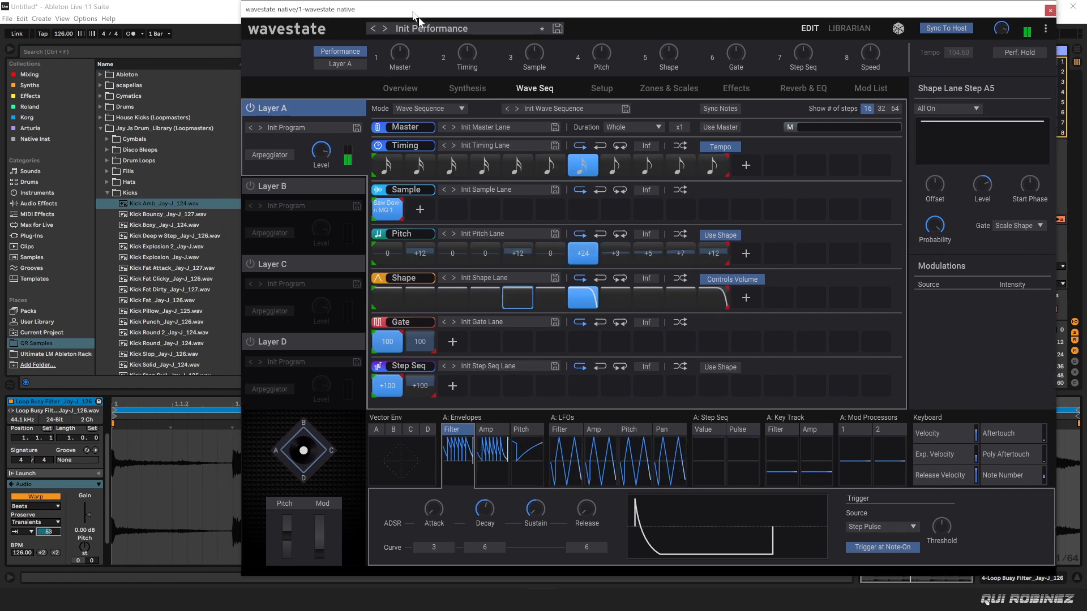
pyautogui.moveTo(276, 5); pyautogui.dragTo(402, 51)
pyautogui.doubleClick(306, 51)
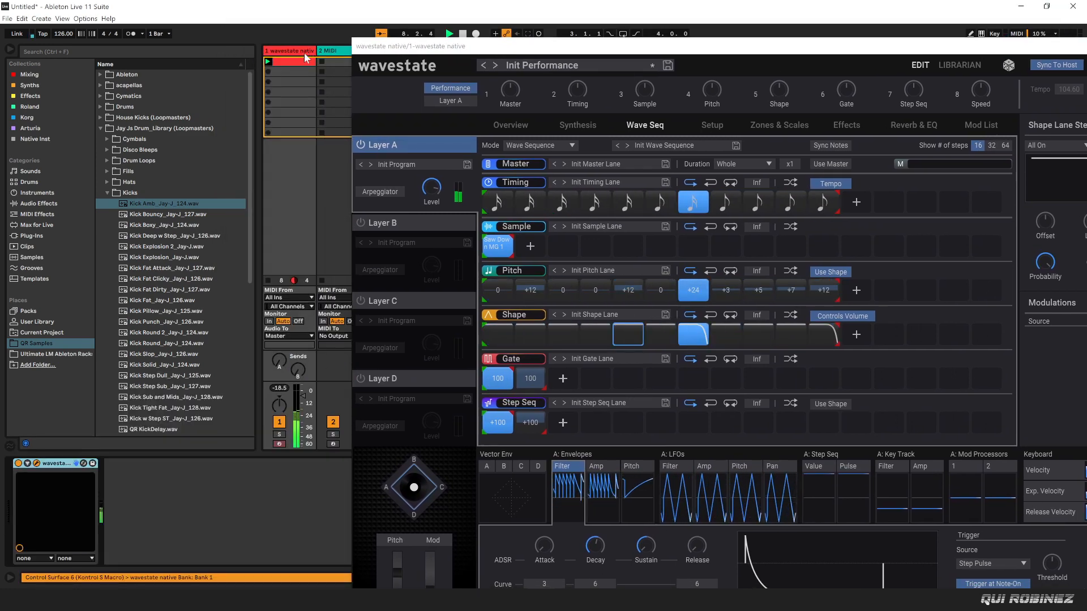
pyautogui.press('space')
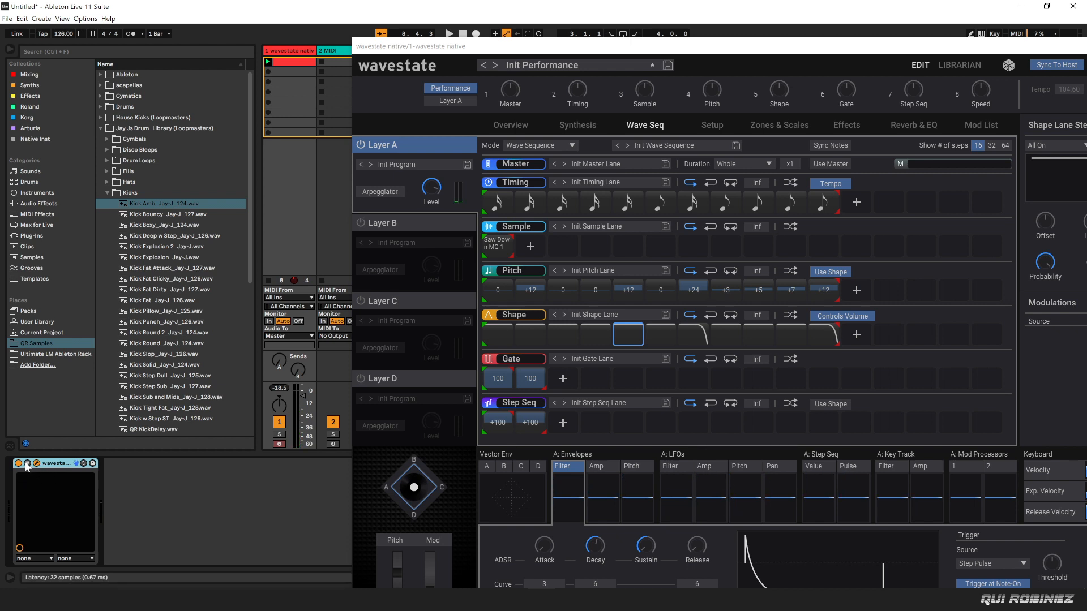
pyautogui.click(27, 463)
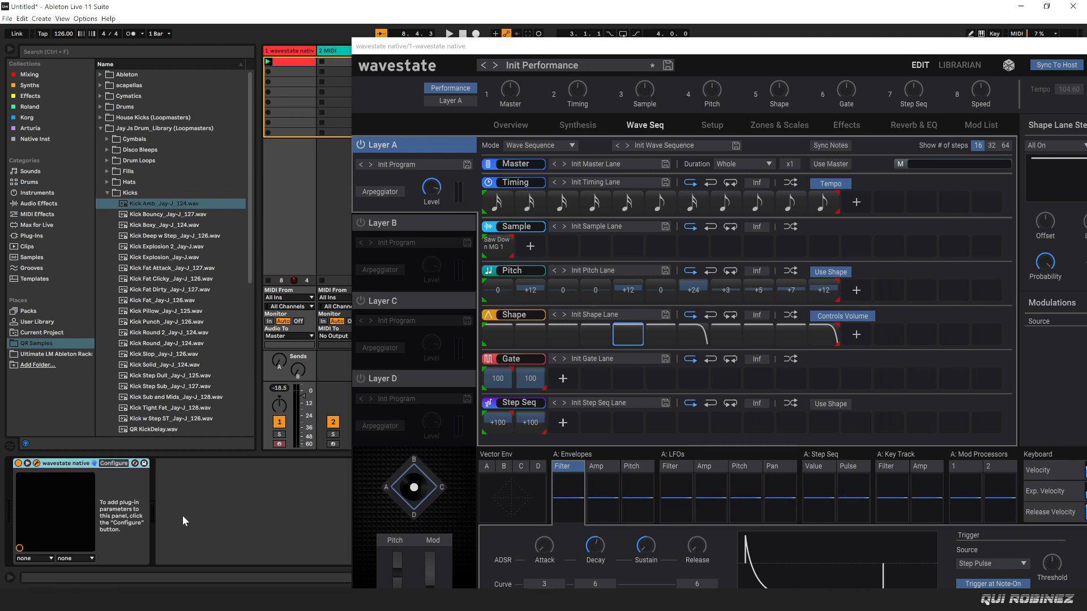
pyautogui.click(111, 463)
pyautogui.click(586, 128)
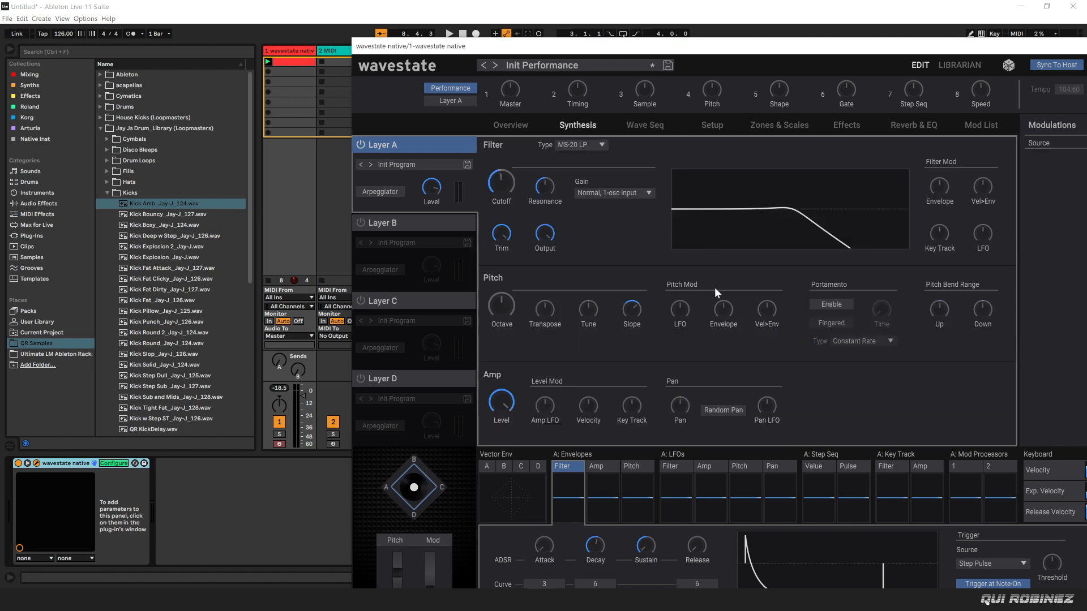
pyautogui.click(487, 182)
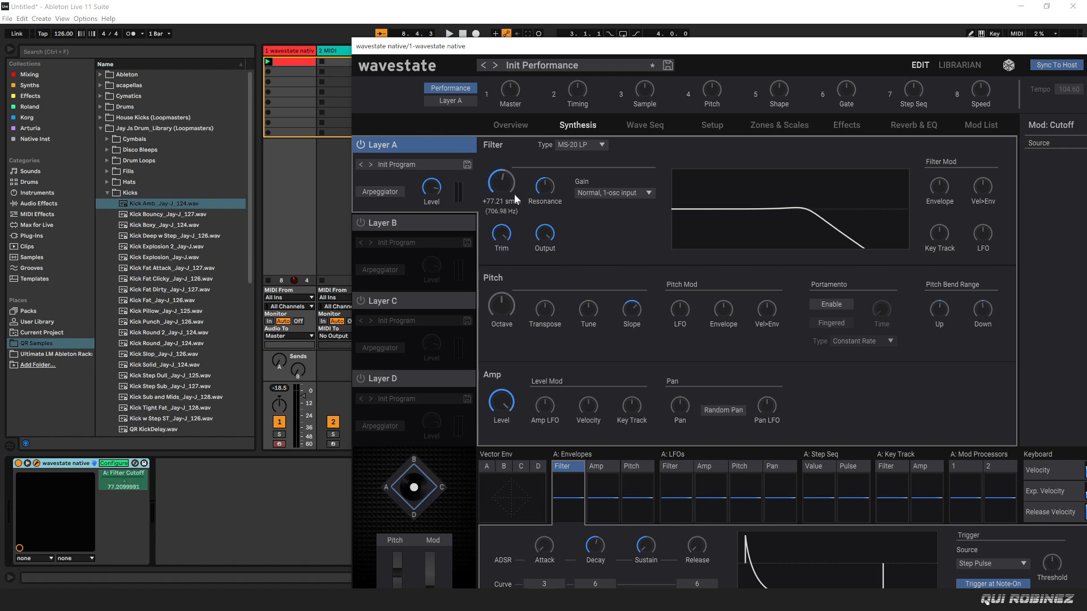
pyautogui.click(543, 186)
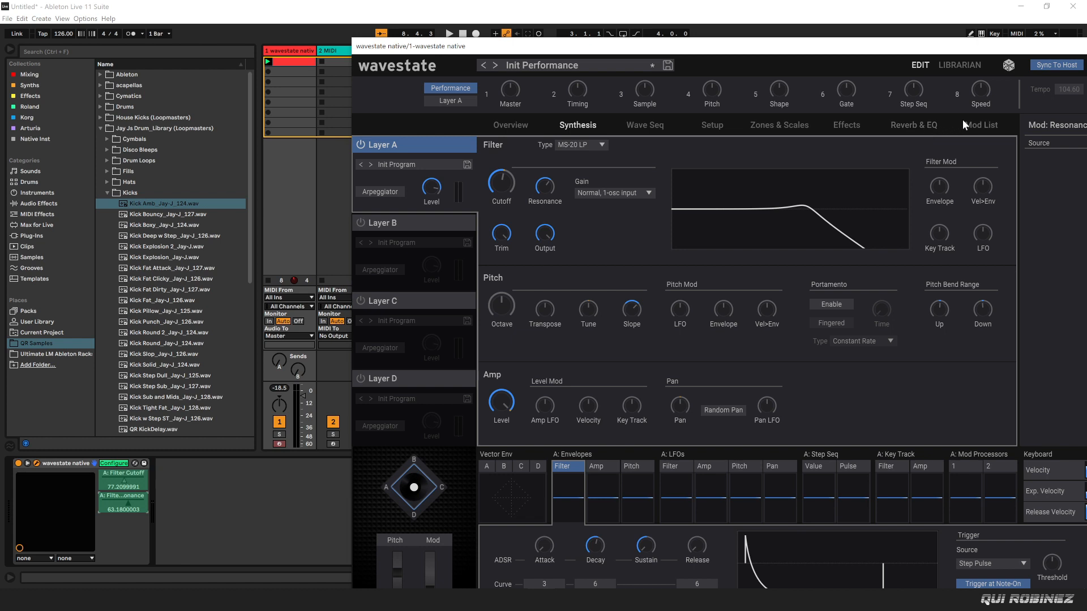
# Add the Pre FX Drive and Wet/Dry and the Delay Feedback and Wet/Dry to the device panel, and finish configuring
pyautogui.click(839, 127)
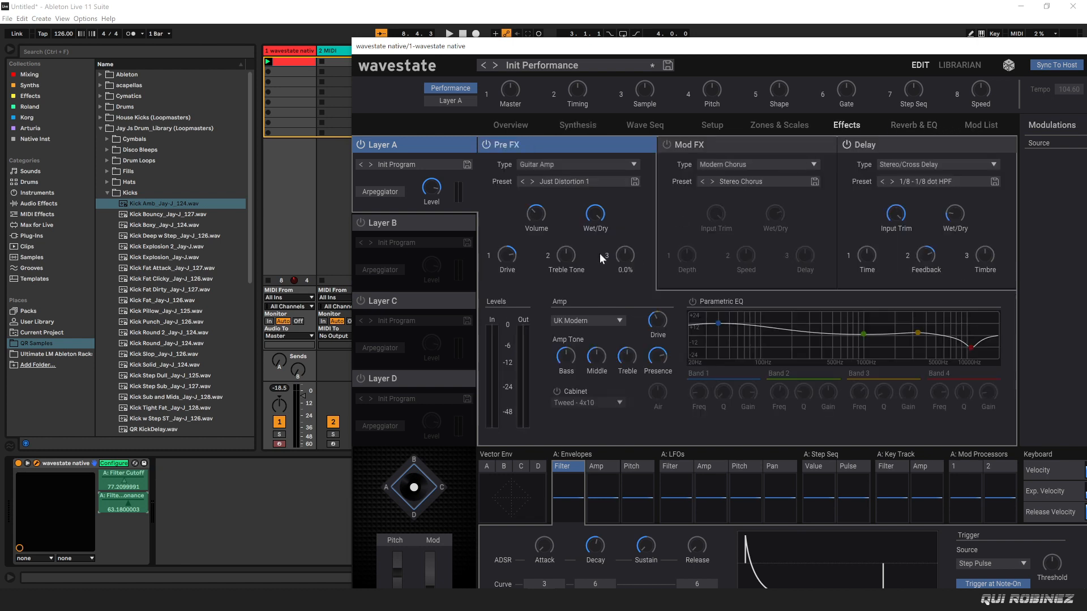
pyautogui.click(501, 259)
pyautogui.click(595, 214)
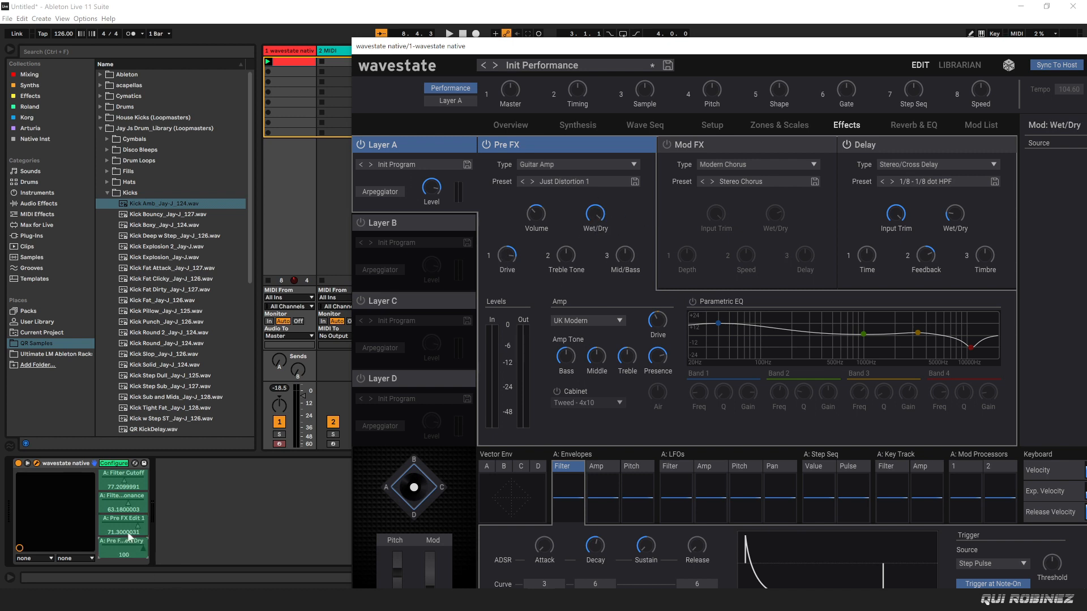
pyautogui.click(873, 139)
pyautogui.click(920, 256)
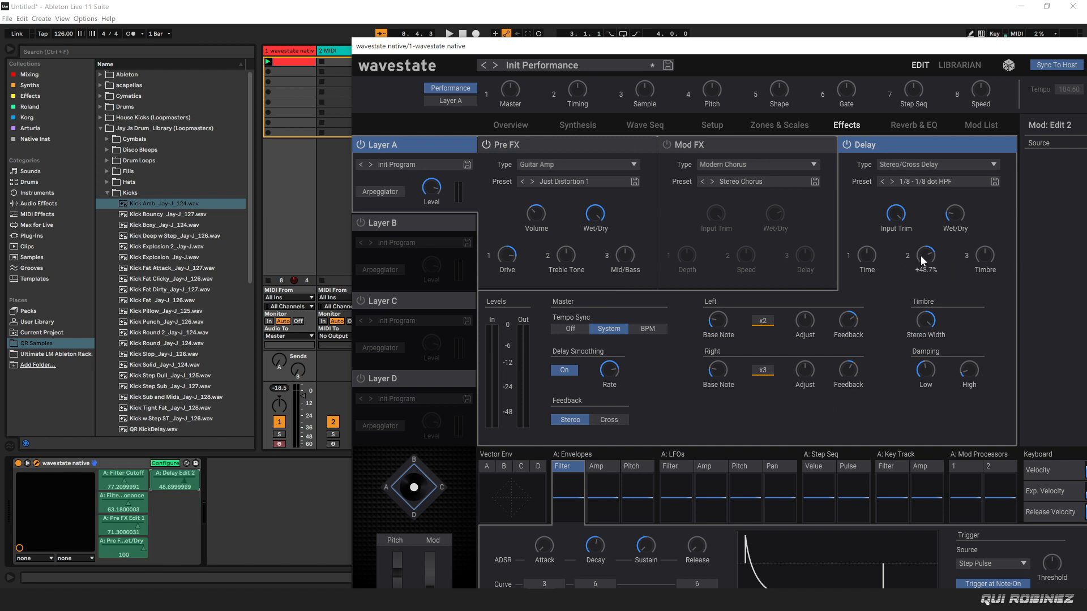
pyautogui.click(956, 212)
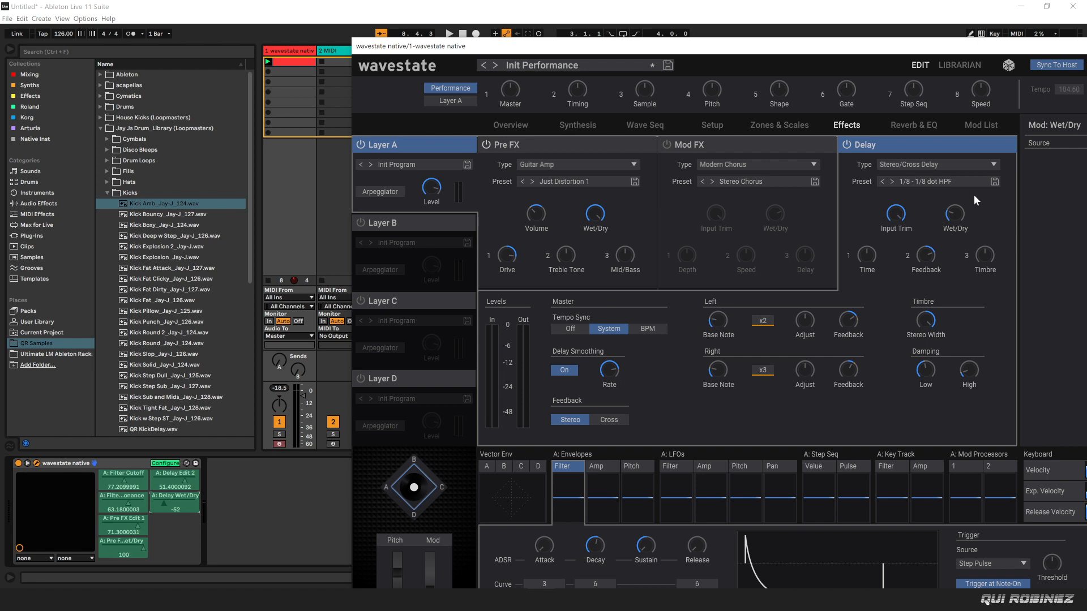
pyautogui.click(165, 464)
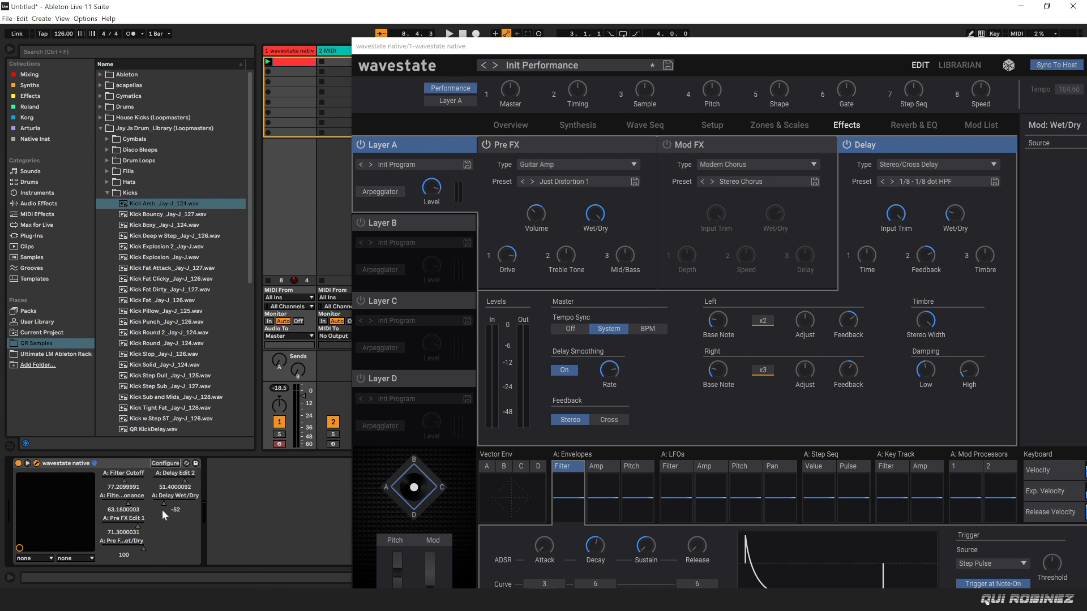
# Play the clips, setting Pre FX Drive to about 40 and Wet/Dry to 62, then Delay Feedback to about 64 and Wet/Dry to -50
pyautogui.click(572, 127)
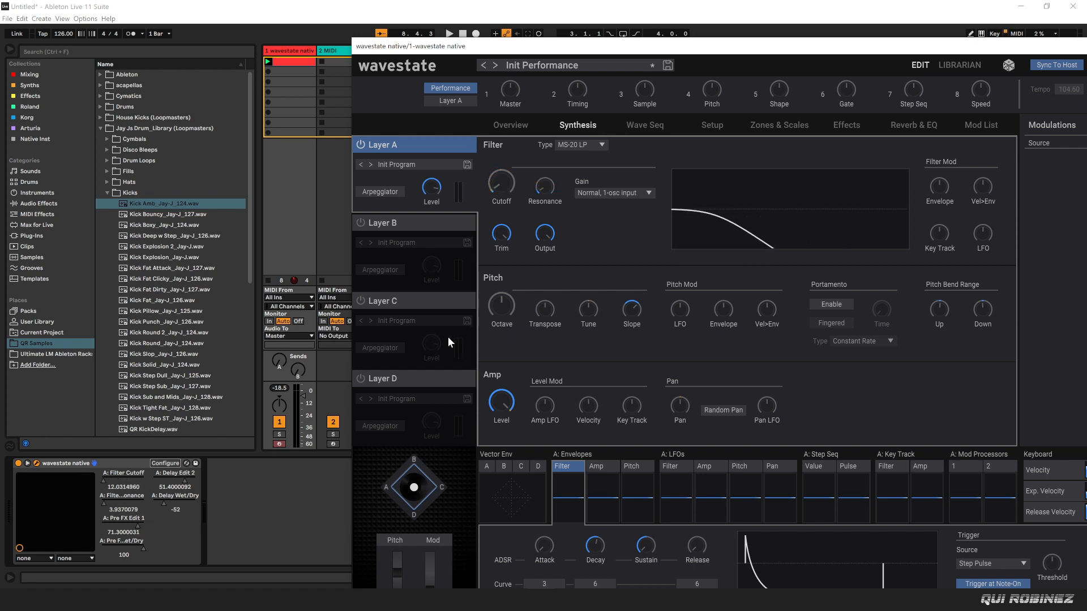
pyautogui.click(449, 34)
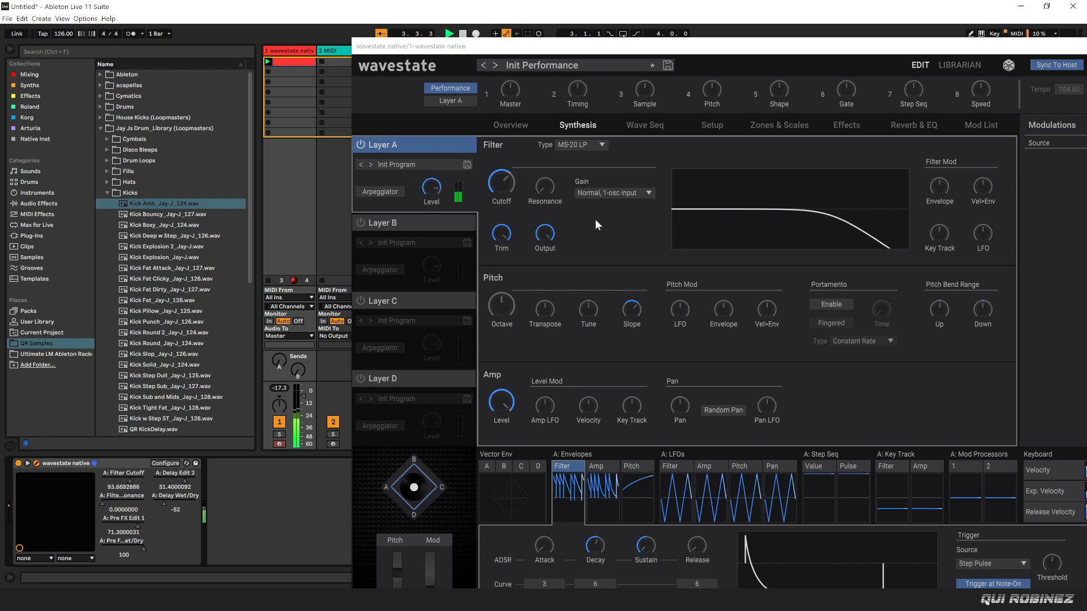
pyautogui.click(953, 130)
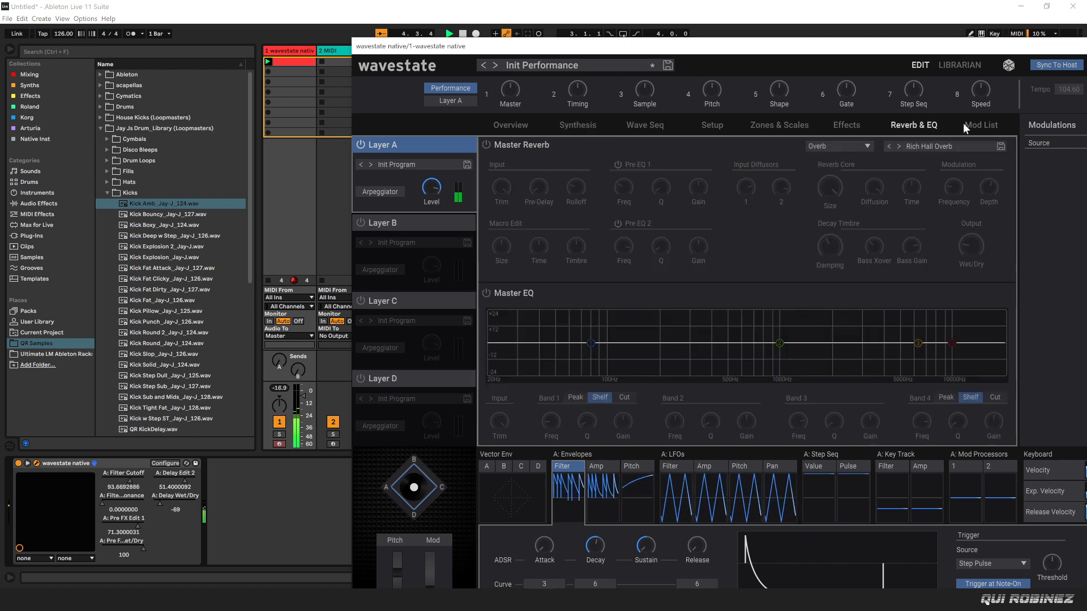
pyautogui.click(850, 125)
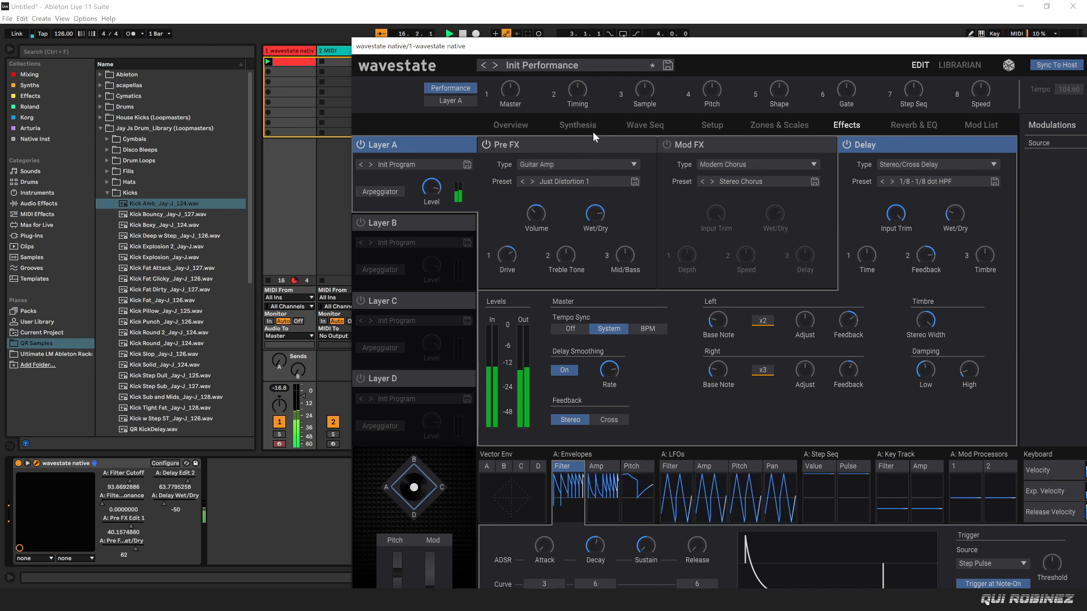
# Set Layer A's Filter Cutoff to about 69 and Resonance to about 65, and raise the wavestate track's volume slightly
pyautogui.click(576, 125)
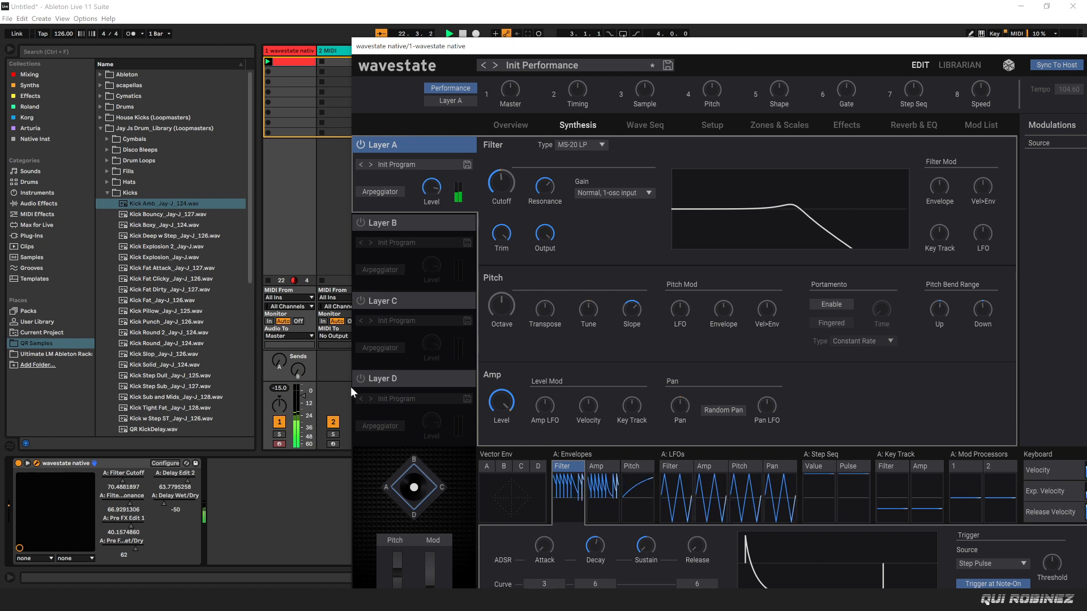
pyautogui.moveTo(303, 396); pyautogui.dragTo(303, 394)
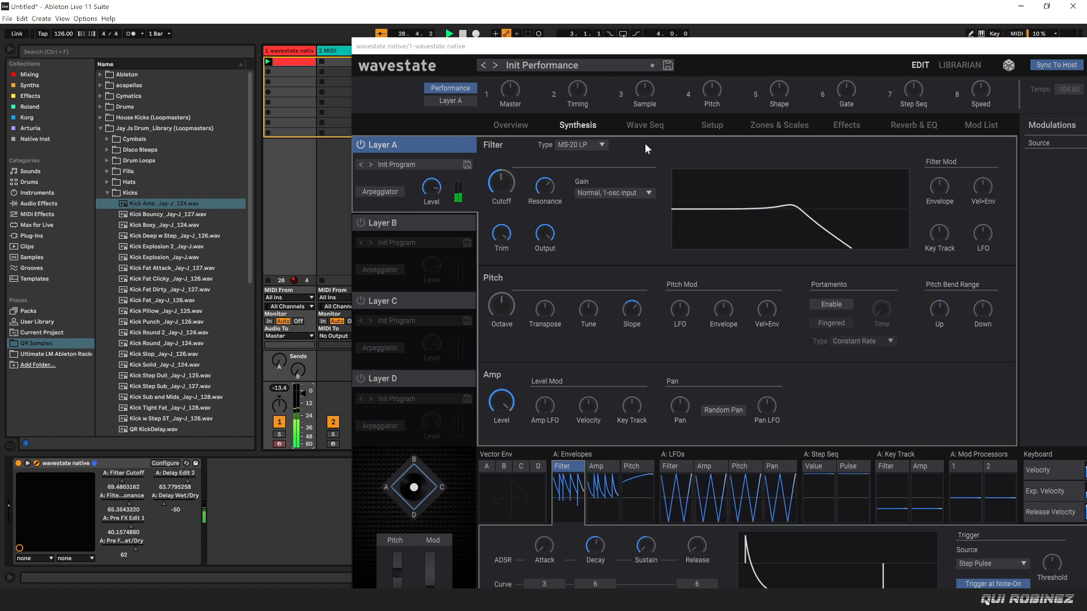
# Stop playback and move the end markers of Layer A's Timing and Pitch wave sequence lanes to their first step
pyautogui.click(656, 126)
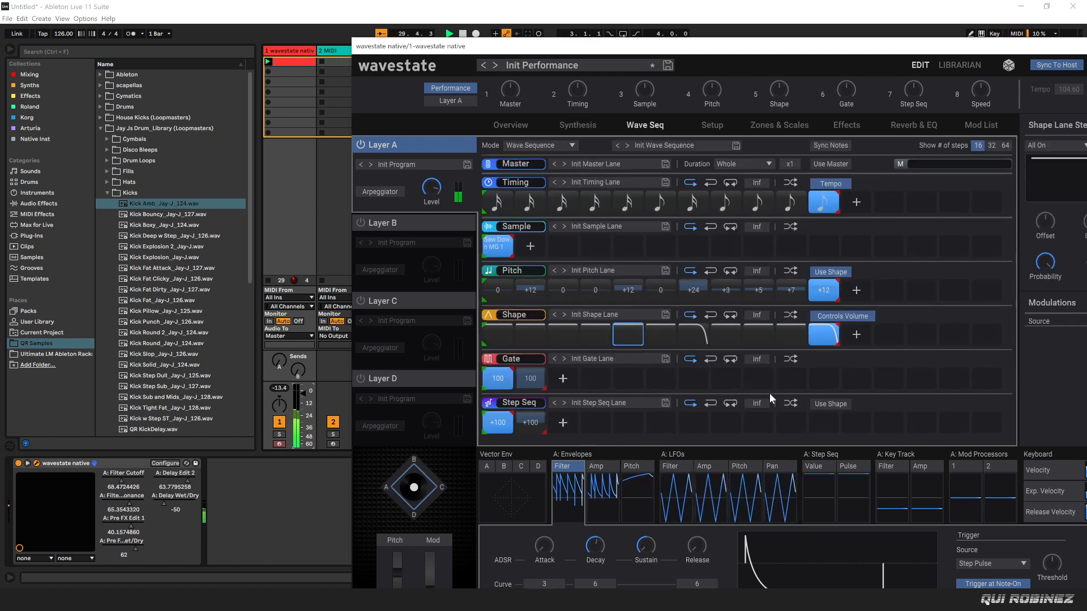
pyautogui.moveTo(506, 50); pyautogui.dragTo(486, 245)
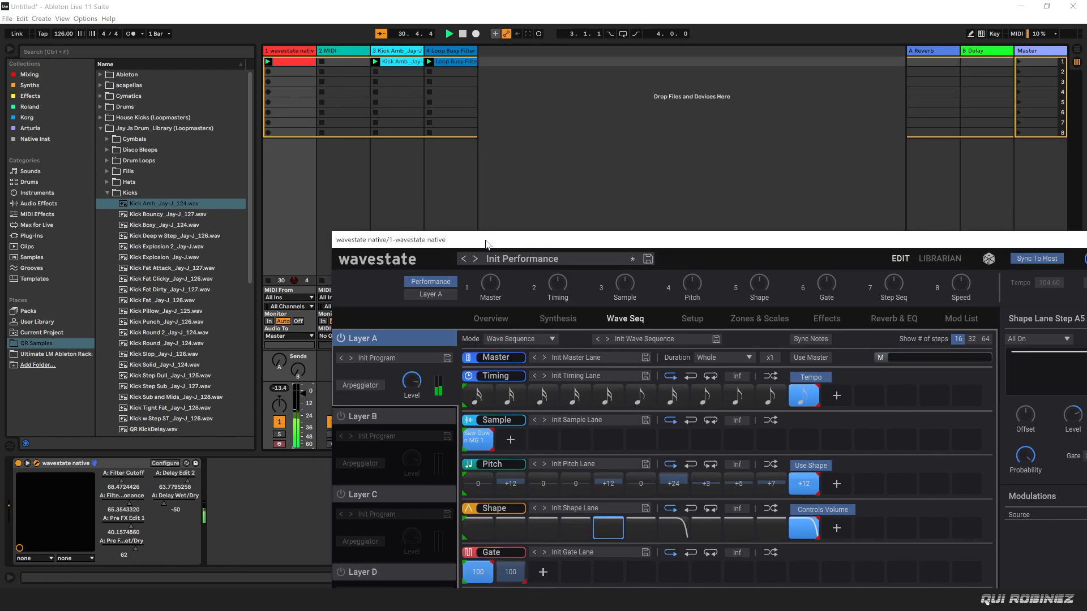
pyautogui.moveTo(616, 244); pyautogui.dragTo(468, 47)
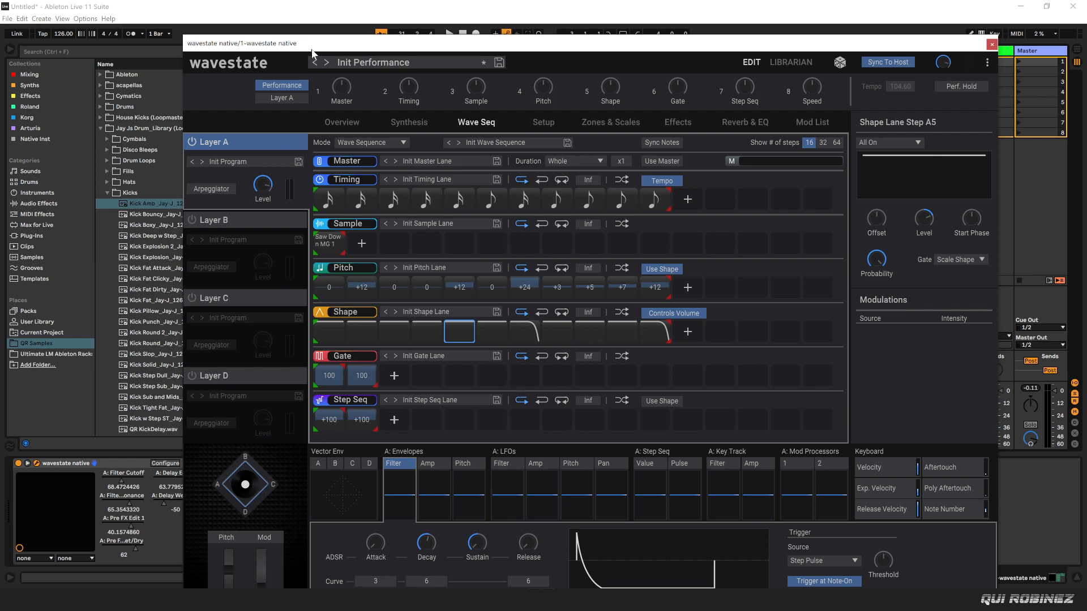
pyautogui.moveTo(325, 55); pyautogui.dragTo(494, 38)
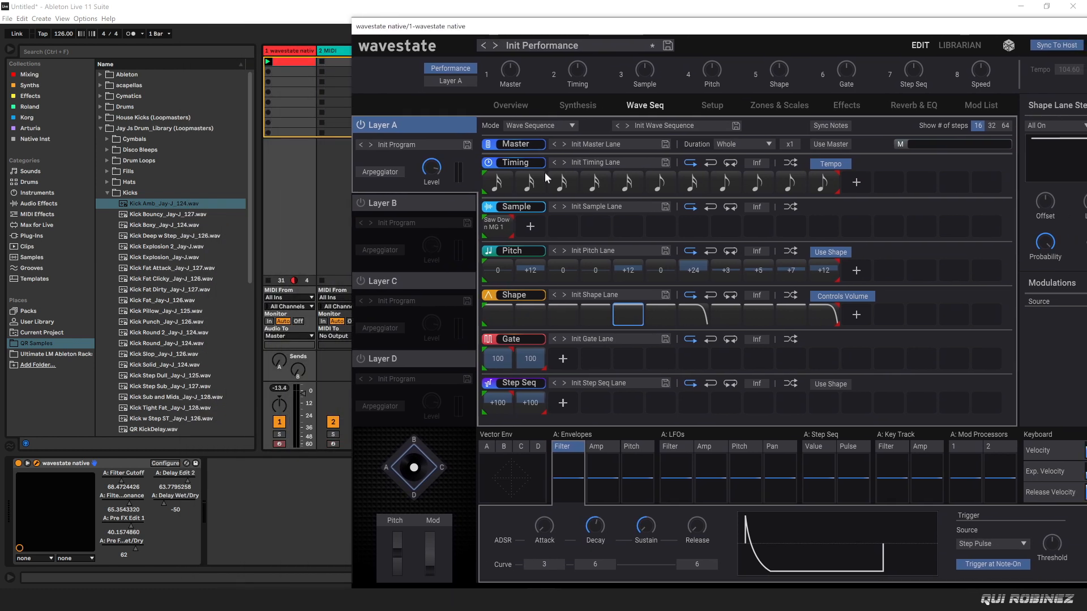
pyautogui.moveTo(837, 192); pyautogui.dragTo(521, 191)
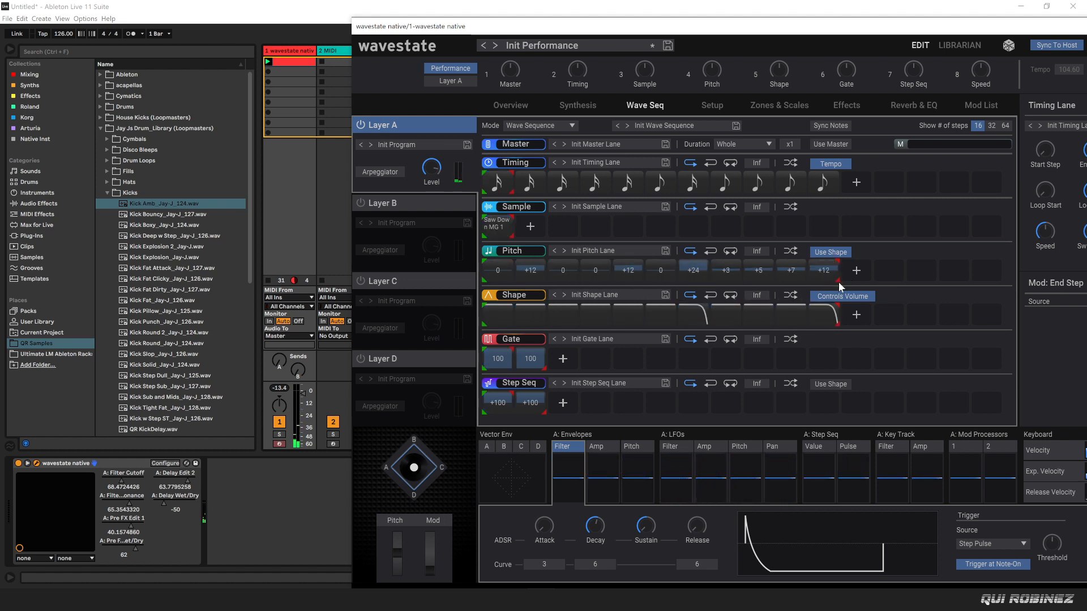
pyautogui.moveTo(837, 282); pyautogui.dragTo(765, 279)
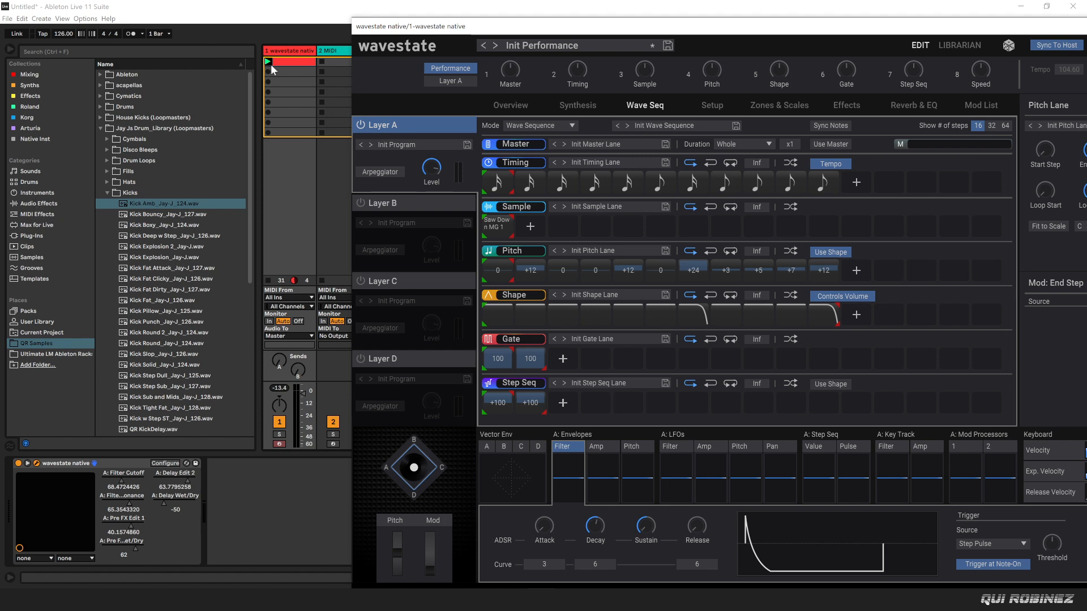
# Stop the wavestate clip and add the Aicd Max MIDI effect in front of the instrument on the wavestate track
pyautogui.click(269, 280)
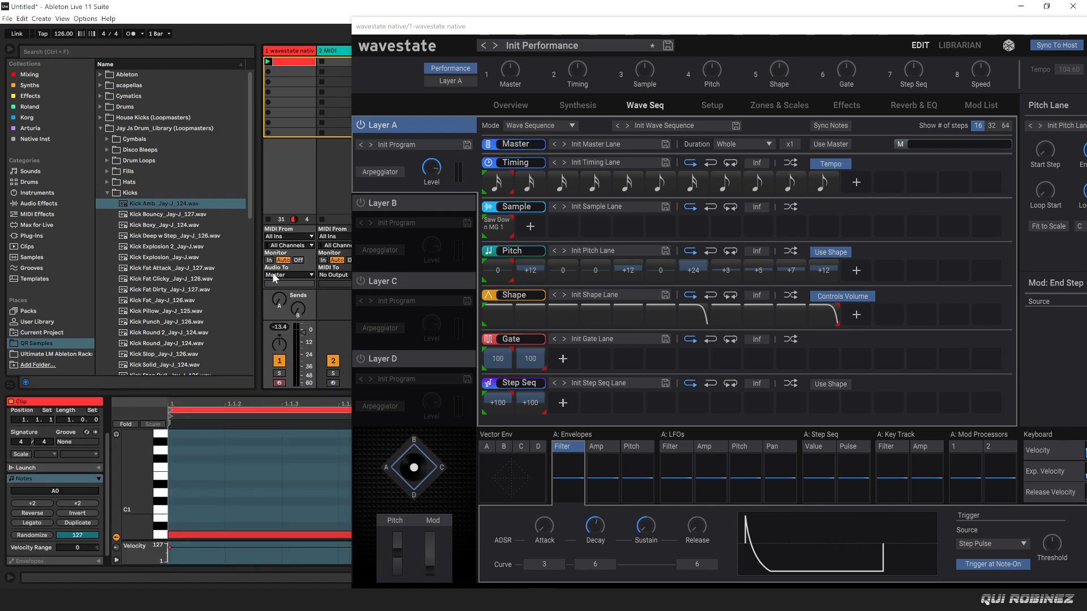
pyautogui.click(268, 219)
pyautogui.click(264, 178)
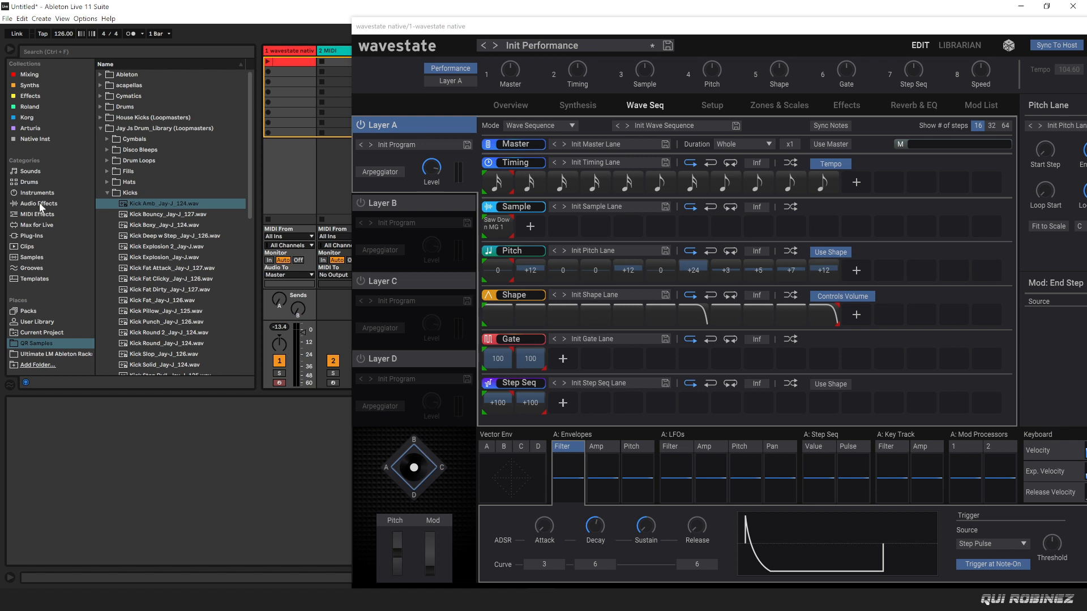
pyautogui.click(49, 224)
pyautogui.click(119, 97)
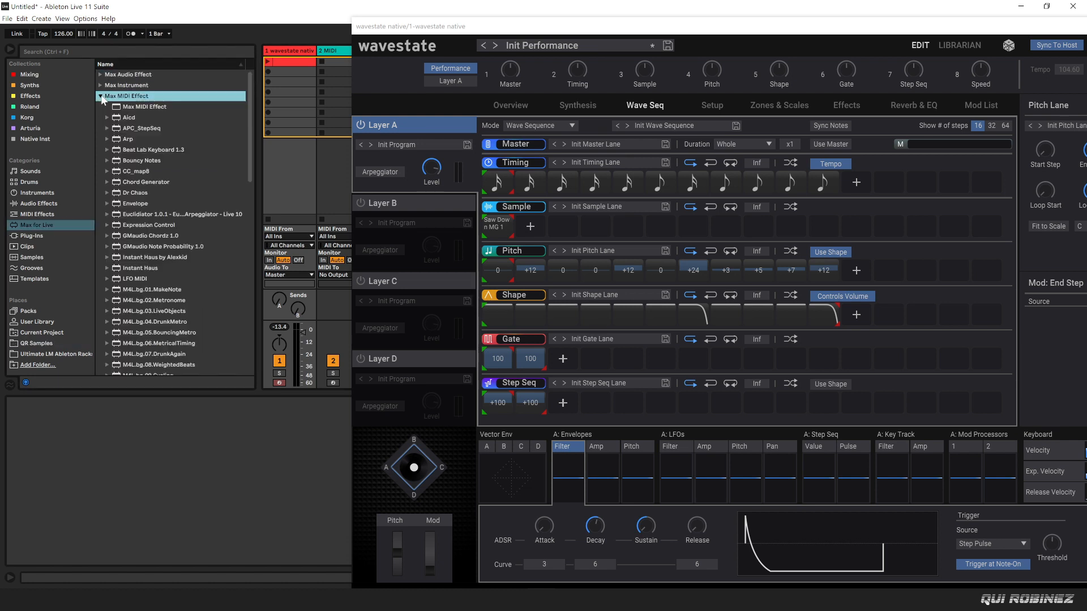
pyautogui.moveTo(128, 115); pyautogui.dragTo(259, 146)
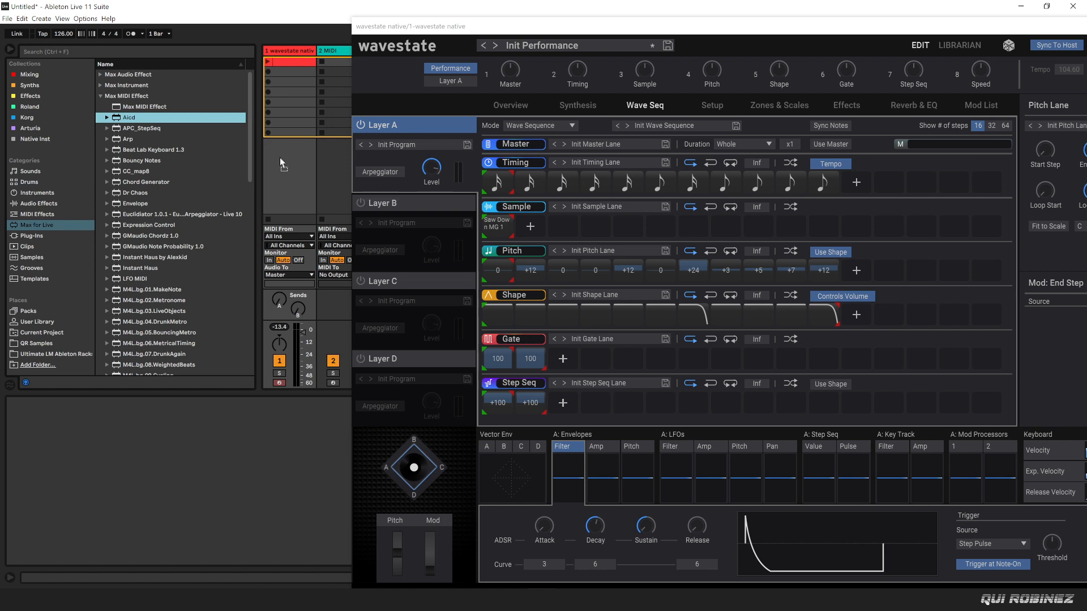
pyautogui.moveTo(279, 157); pyautogui.dragTo(280, 157)
pyautogui.moveTo(511, 21); pyautogui.dragTo(814, 30)
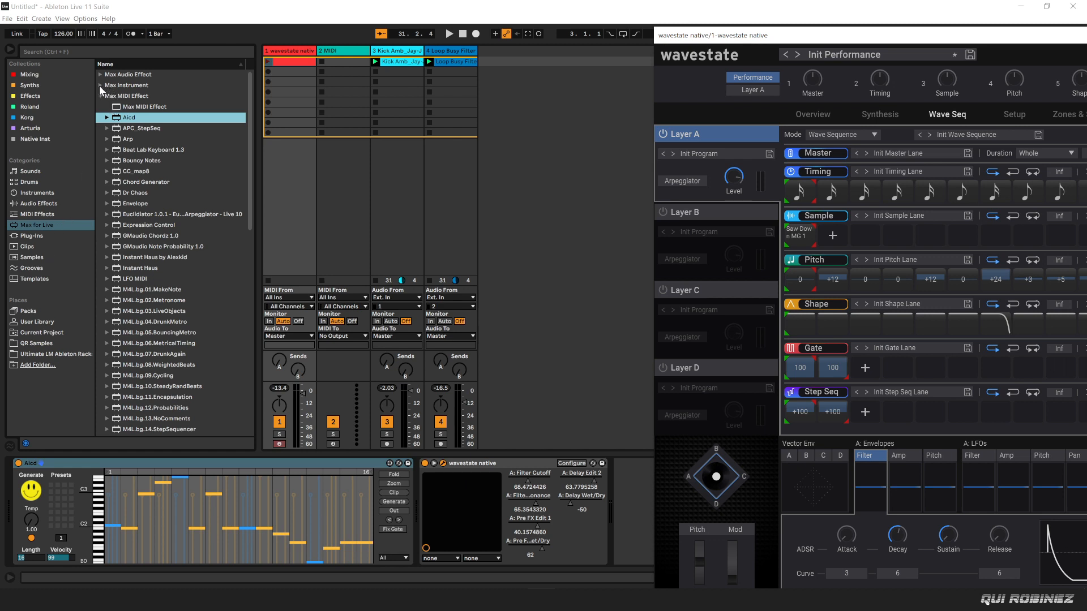
# Insert the Scale MIDI effect between Aicd and wavestate native, and set its Transpose to +12 st
pyautogui.click(38, 215)
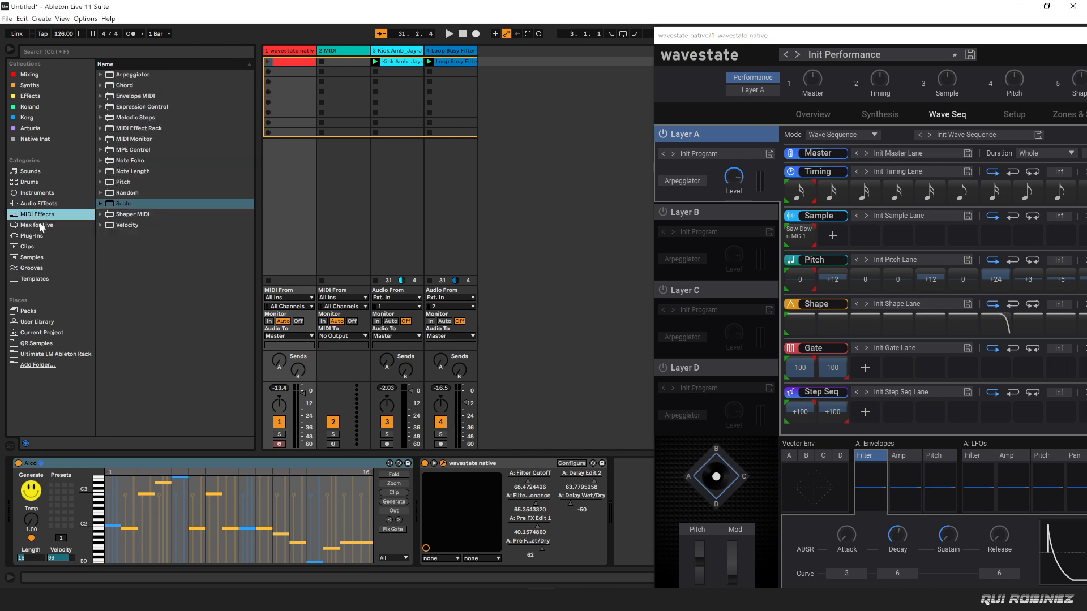
pyautogui.click(119, 204)
pyautogui.moveTo(355, 402); pyautogui.dragTo(406, 483)
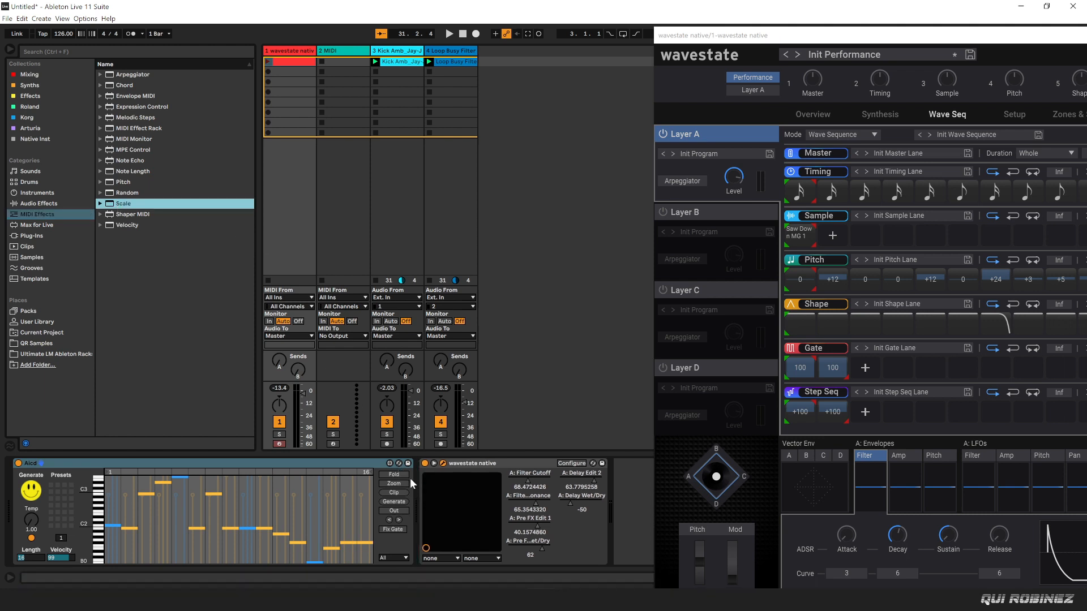
pyautogui.moveTo(117, 204)
pyautogui.mouseDown()
pyautogui.moveTo(454, 515)
pyautogui.moveTo(427, 503)
pyautogui.mouseUp()
pyautogui.moveTo(533, 512); pyautogui.dragTo(533, 500)
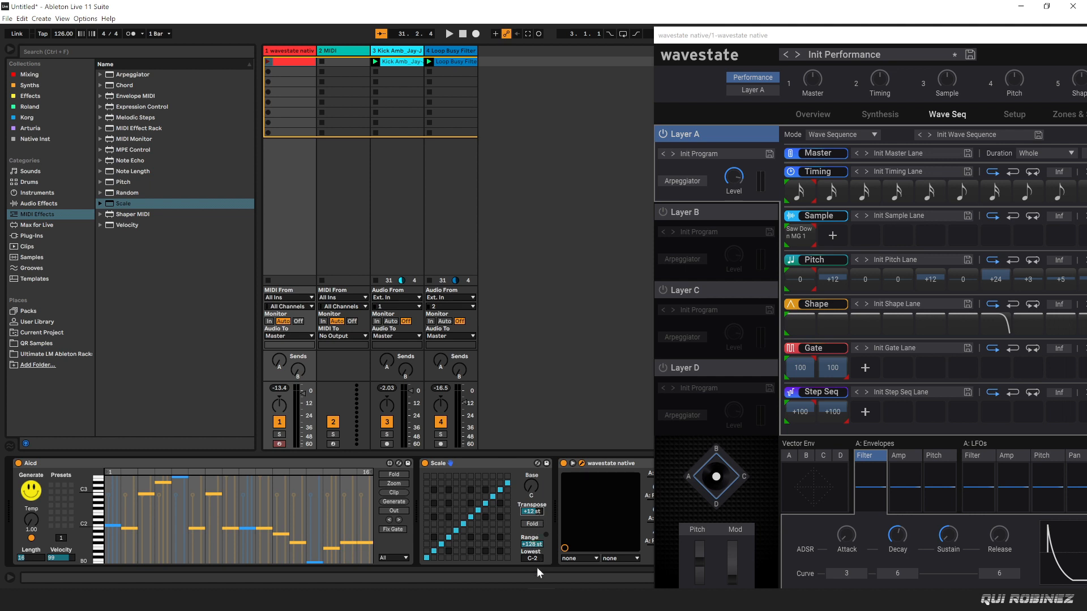
# Move the wavestate clip to the eighth slot and audition a newly generated Aicd pattern with the drum clips
pyautogui.click(32, 493)
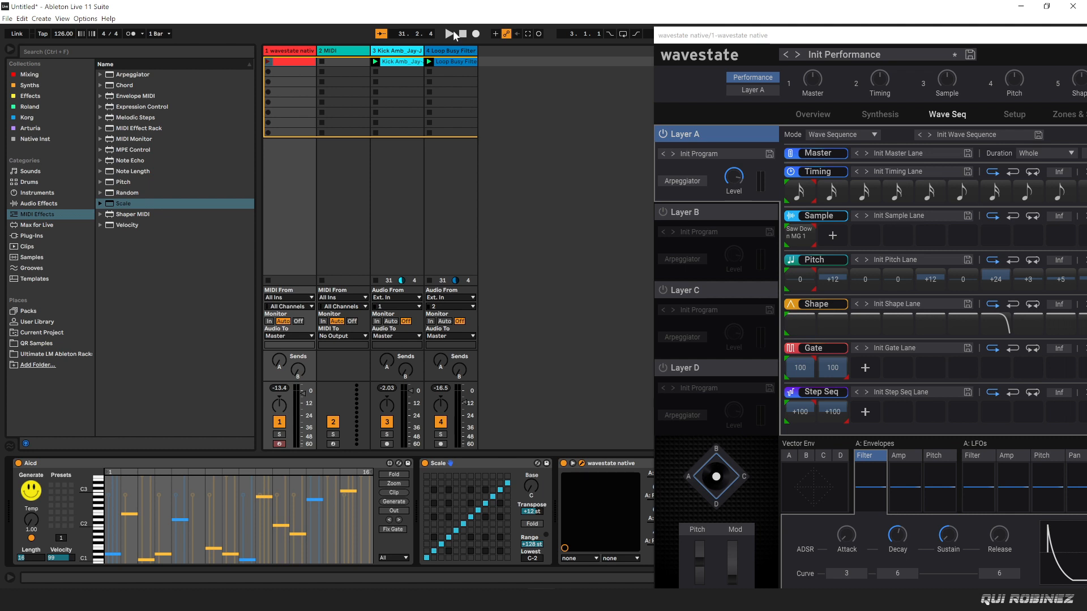
pyautogui.click(293, 134)
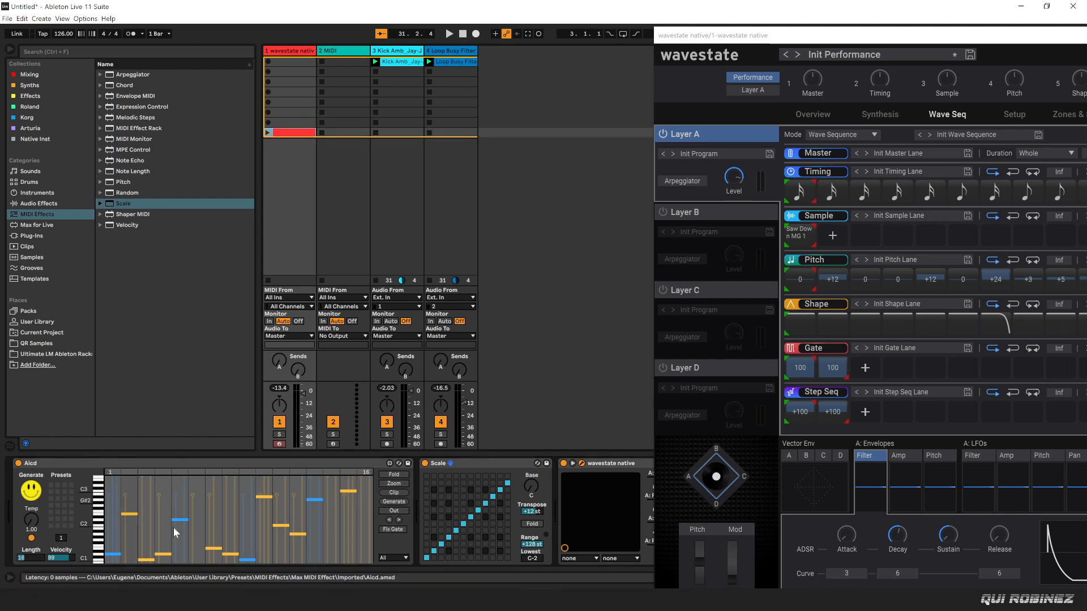
pyautogui.press('space')
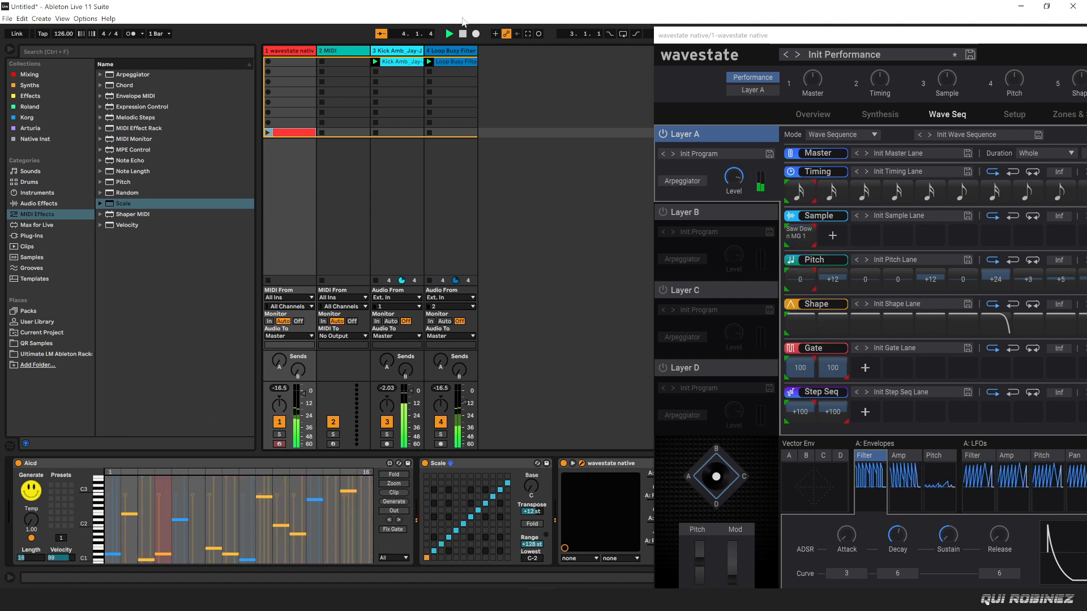
pyautogui.press('space')
# Arm the second MIDI track with 1-wavestate native as its MIDI input and record a one-bar clip in the first slot
pyautogui.click(332, 444)
pyautogui.click(347, 298)
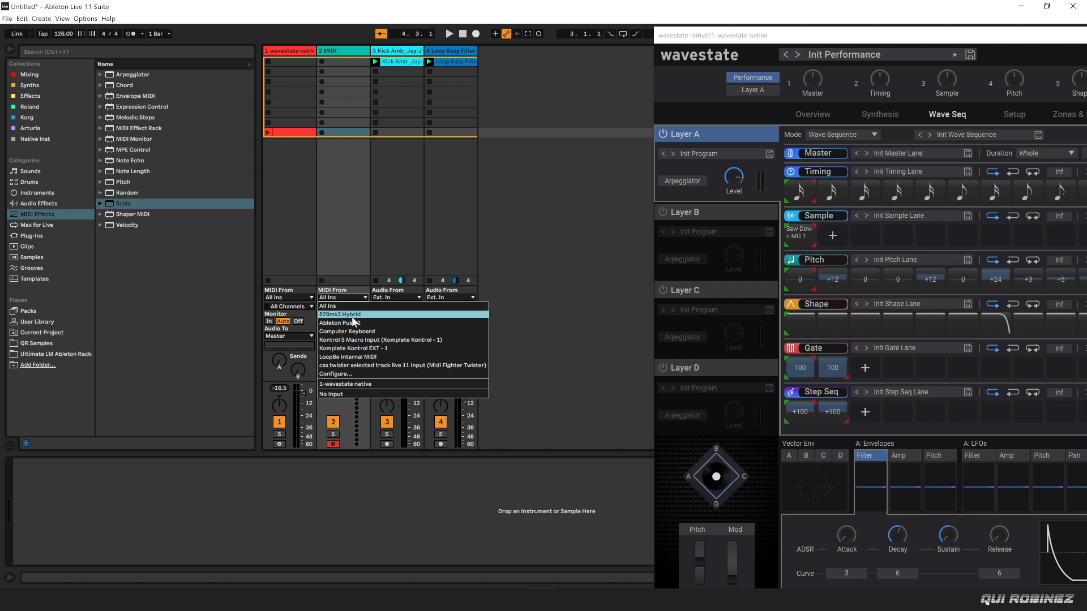
pyautogui.click(382, 384)
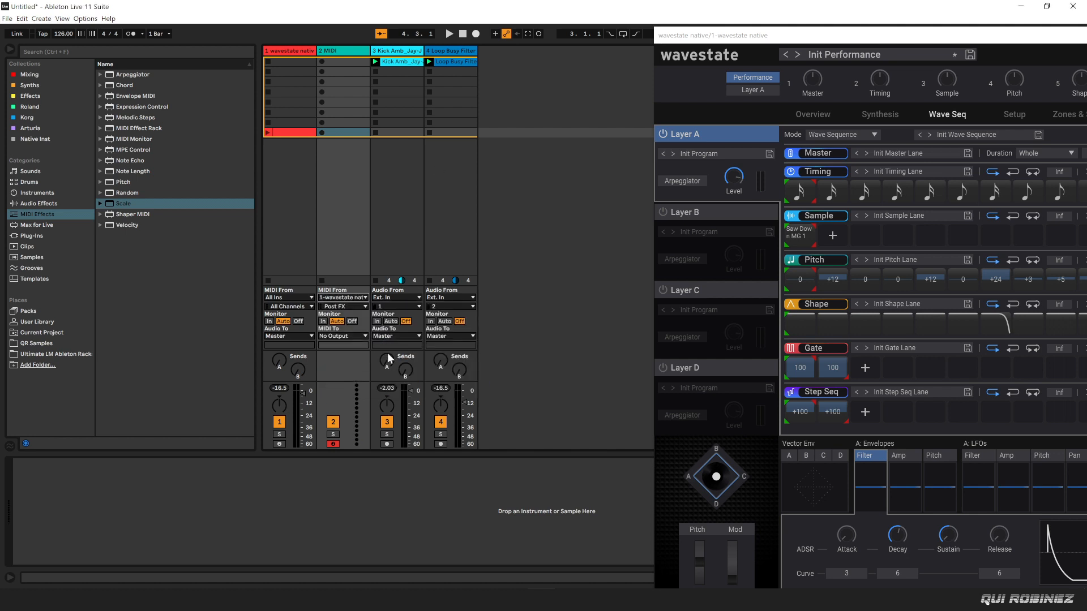
pyautogui.click(322, 62)
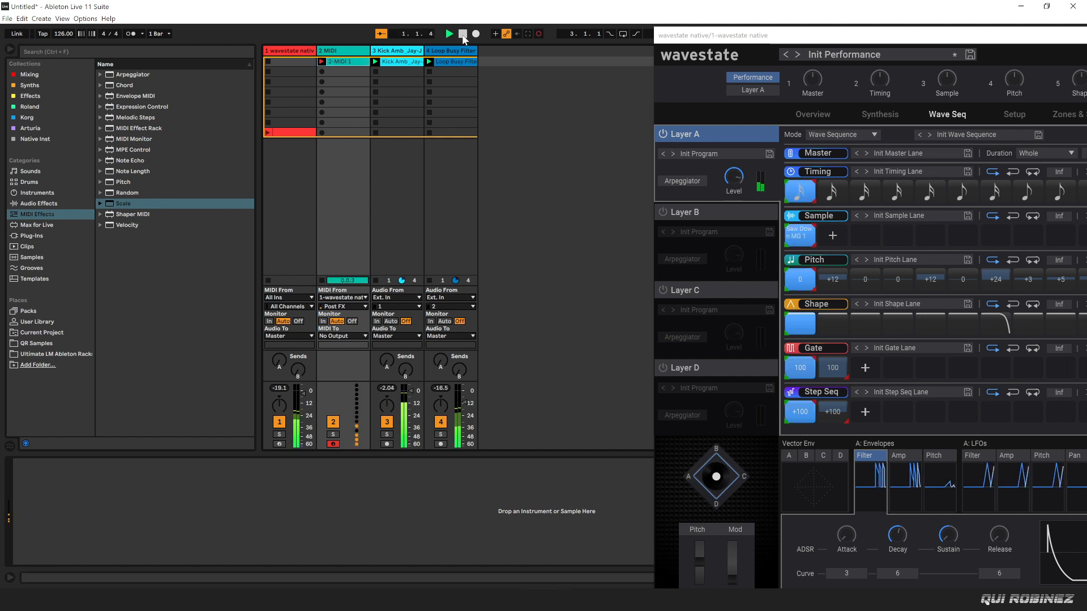
pyautogui.click(463, 36)
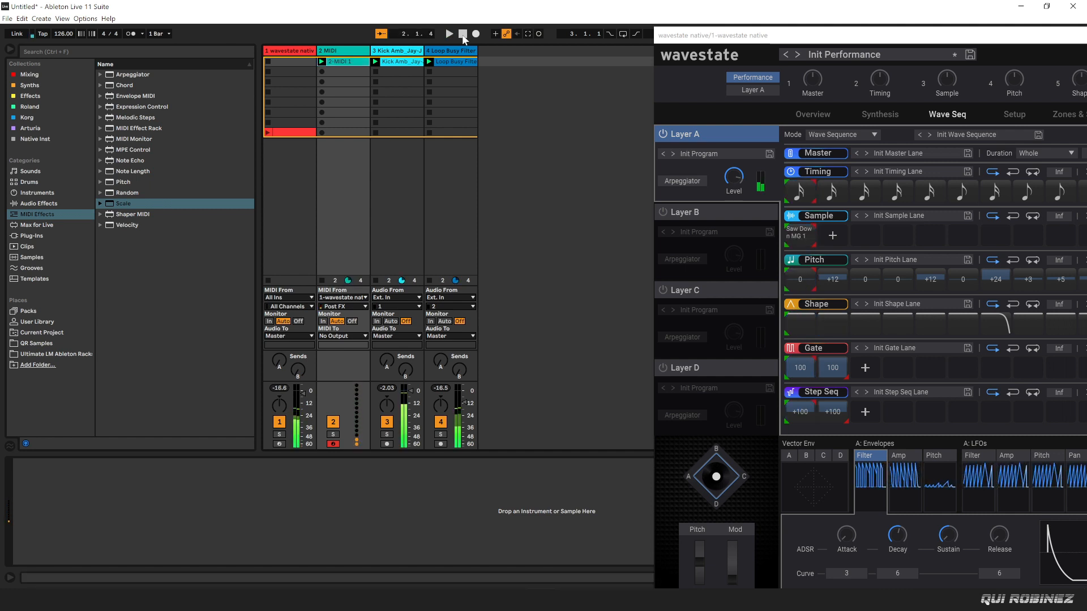
# Open the recorded MIDI clip in an enlarged note editor folded to its used notes, with the wavestate window placed below them
pyautogui.doubleClick(345, 62)
pyautogui.moveTo(533, 394); pyautogui.dragTo(524, 116)
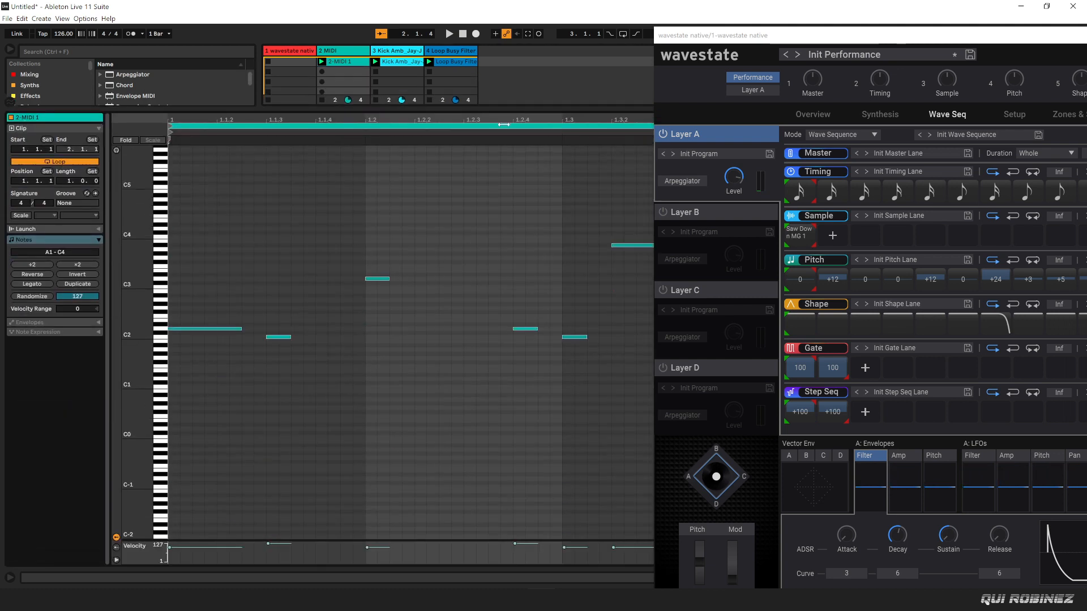
pyautogui.click(124, 140)
pyautogui.moveTo(748, 35); pyautogui.dragTo(230, 371)
pyautogui.click(980, 205)
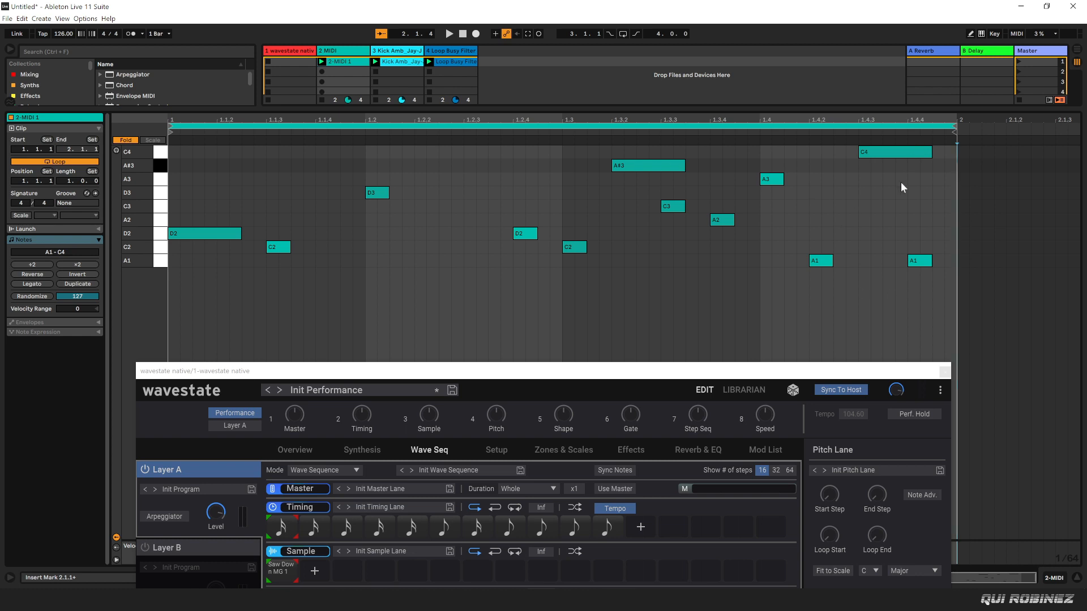
pyautogui.moveTo(238, 371); pyautogui.dragTo(242, 244)
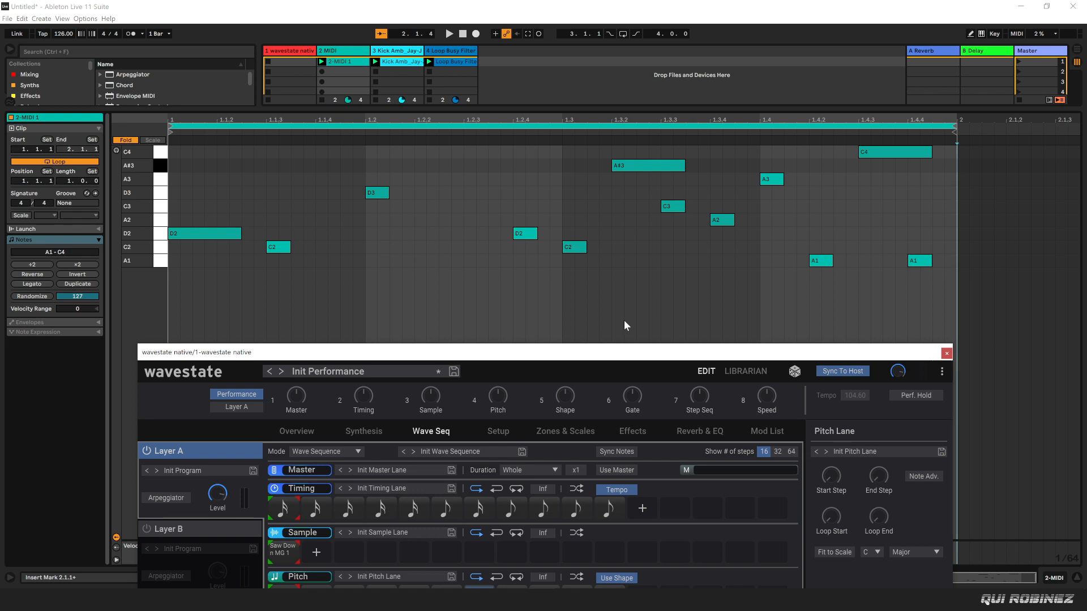
pyautogui.moveTo(564, 359); pyautogui.dragTo(531, 316)
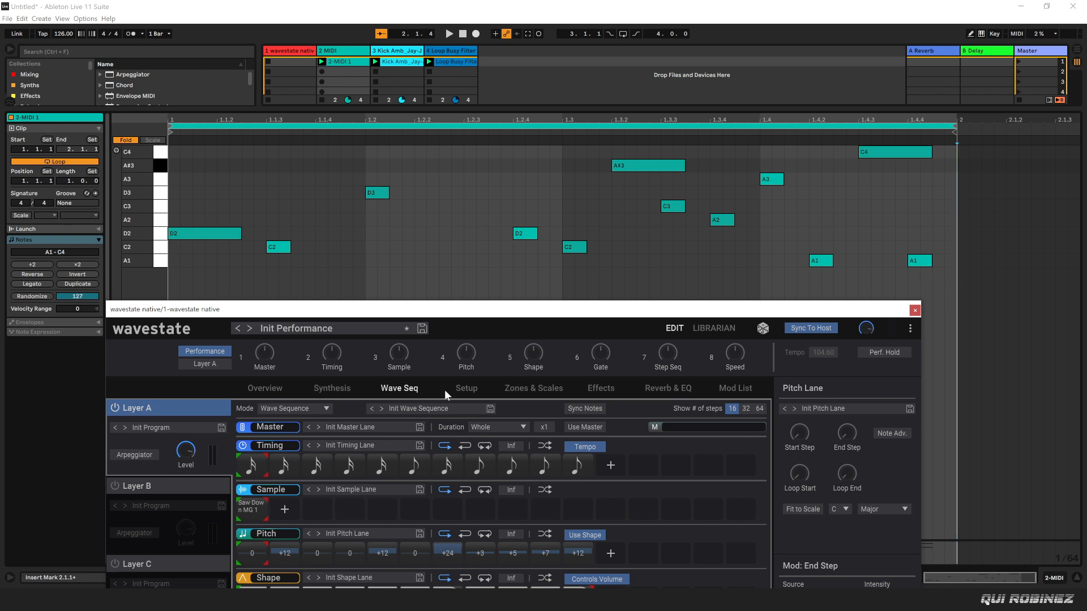
pyautogui.moveTo(490, 316); pyautogui.dragTo(505, 327)
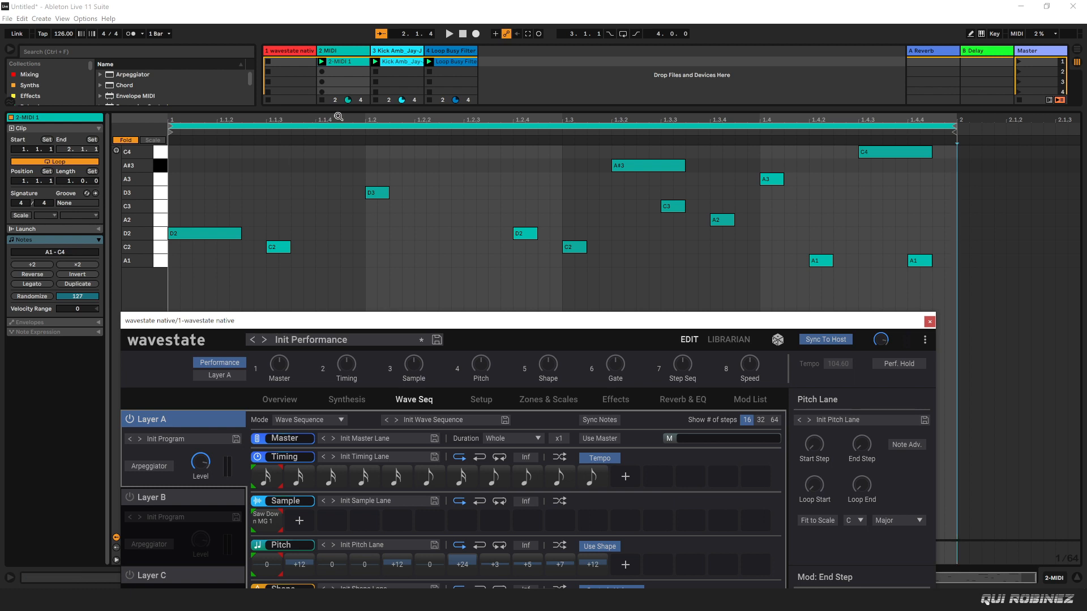
# Shrink the note editor, move the recorded MIDI clip to the second slot and stop it
pyautogui.moveTo(396, 320); pyautogui.dragTo(532, 389)
pyautogui.moveTo(599, 110); pyautogui.dragTo(589, 381)
pyautogui.moveTo(347, 59); pyautogui.dragTo(343, 75)
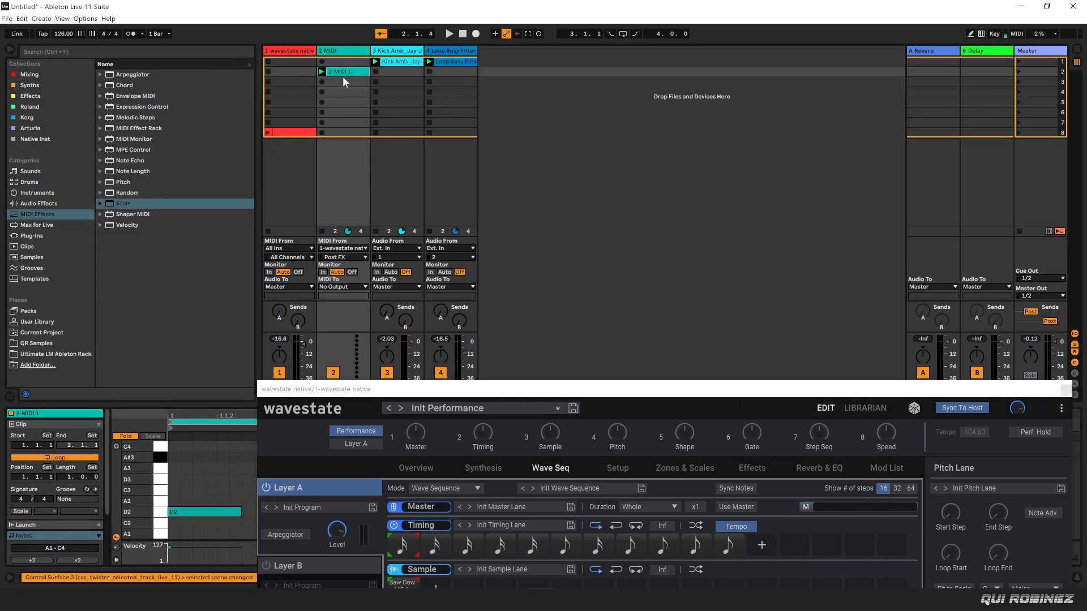
pyautogui.click(323, 231)
# Start playback with the drum clips and show the wavestate track's device chain
pyautogui.click(274, 73)
pyautogui.moveTo(318, 388); pyautogui.dragTo(531, 228)
pyautogui.click(451, 33)
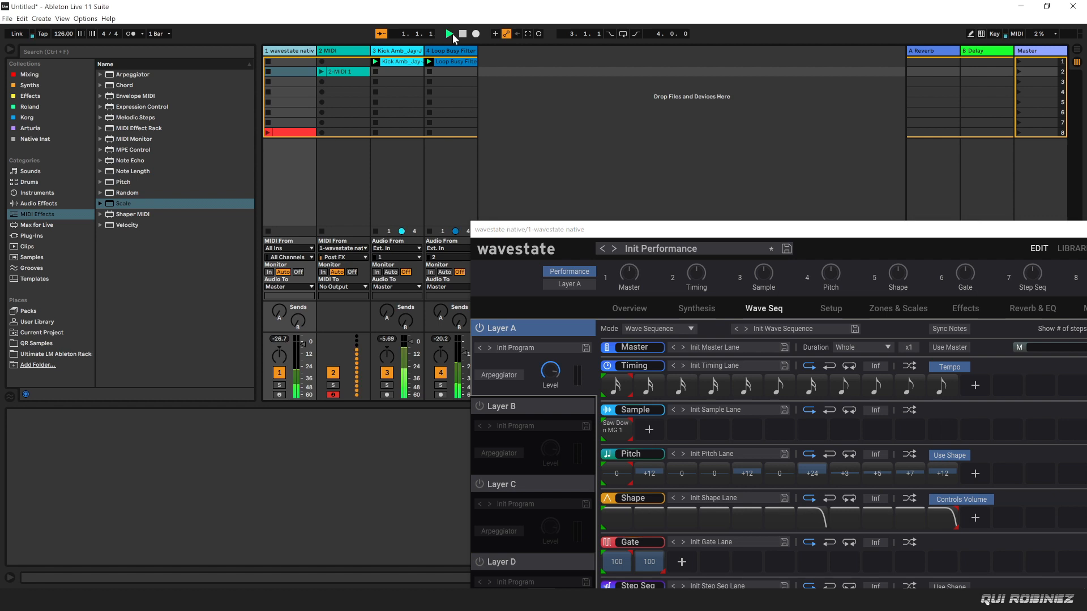
pyautogui.click(291, 51)
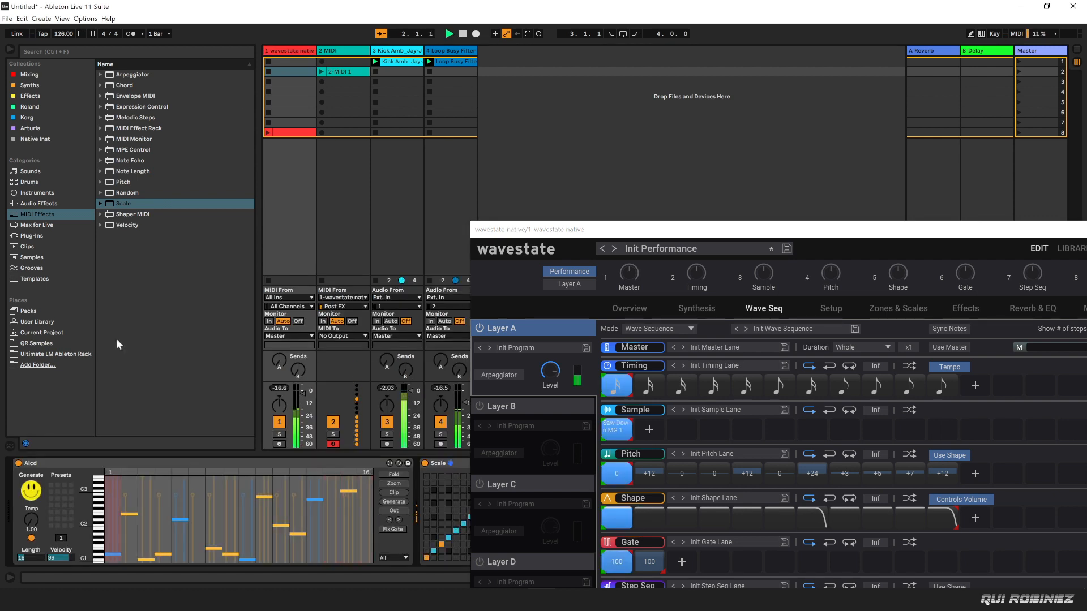
# Move the wavestate window clear of the Aicd device and generate a series of new MIDI patterns while the drum clips play
pyautogui.moveTo(555, 226); pyautogui.dragTo(589, 204)
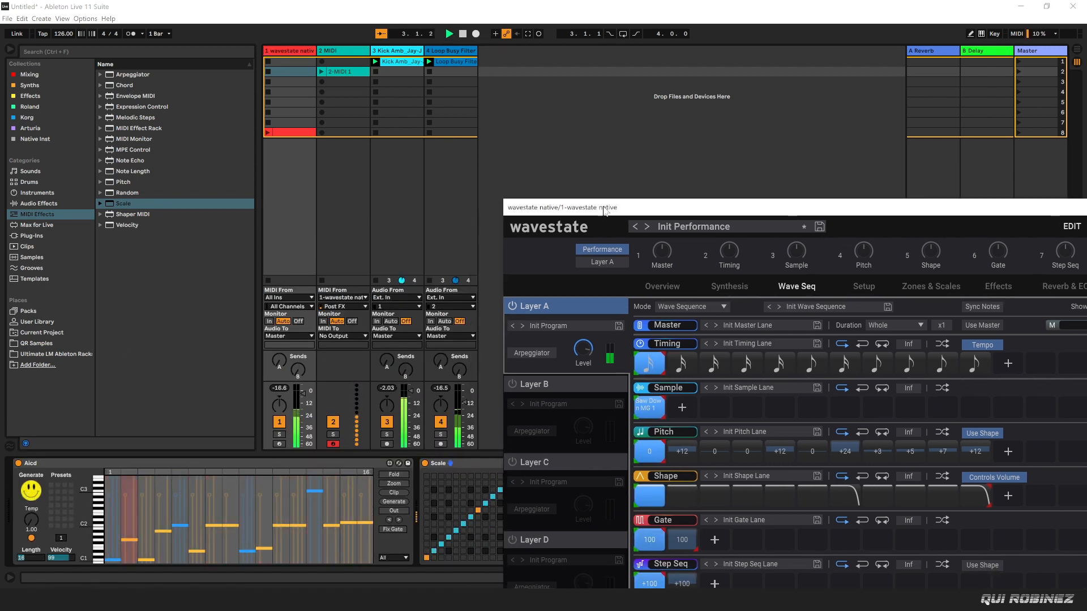
pyautogui.click(31, 497)
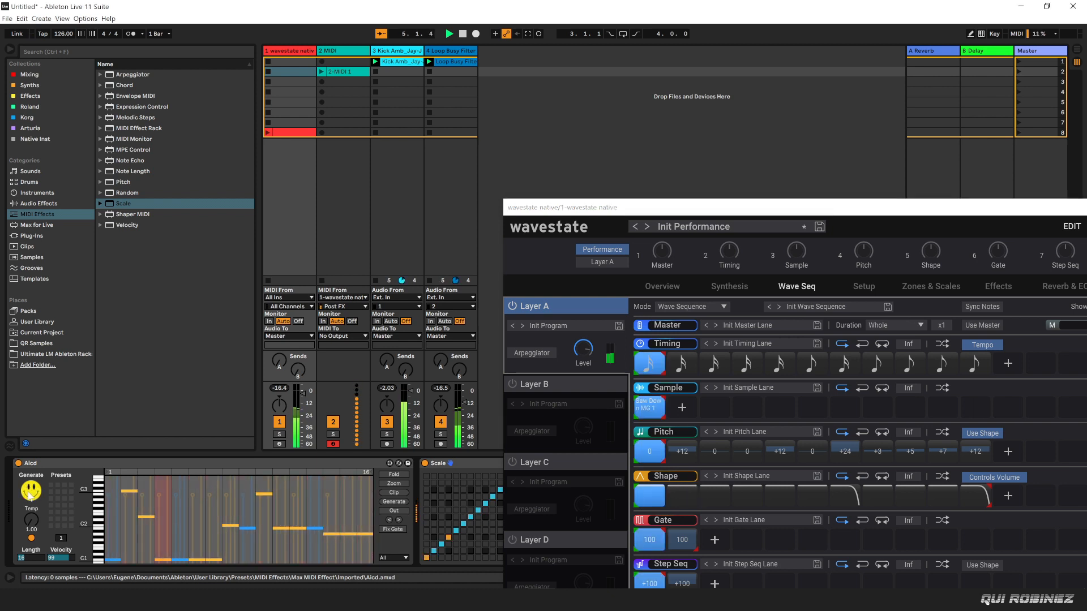
pyautogui.click(32, 495)
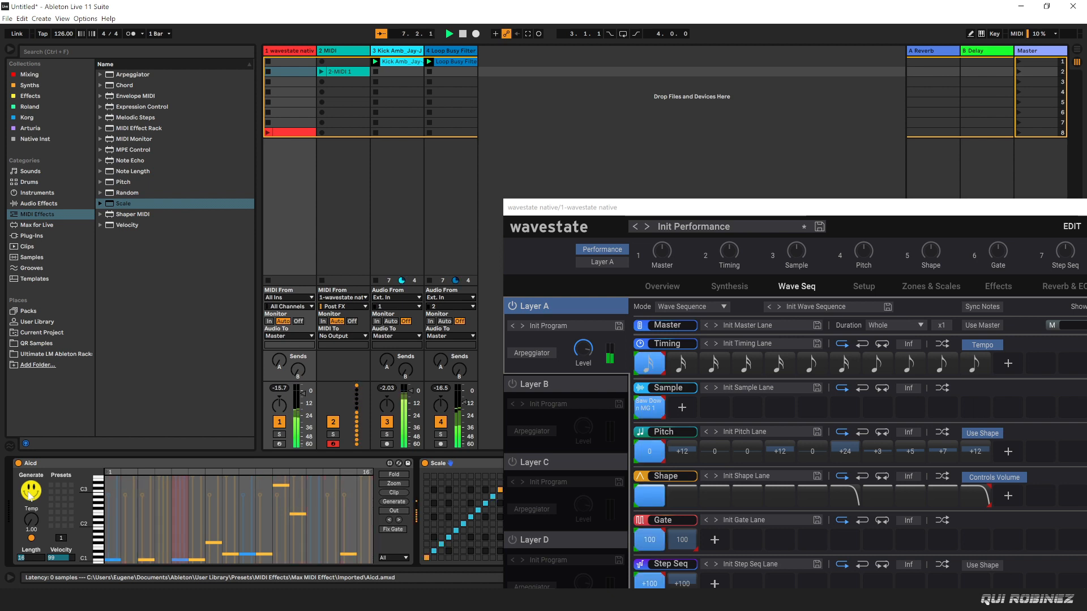
pyautogui.click(30, 496)
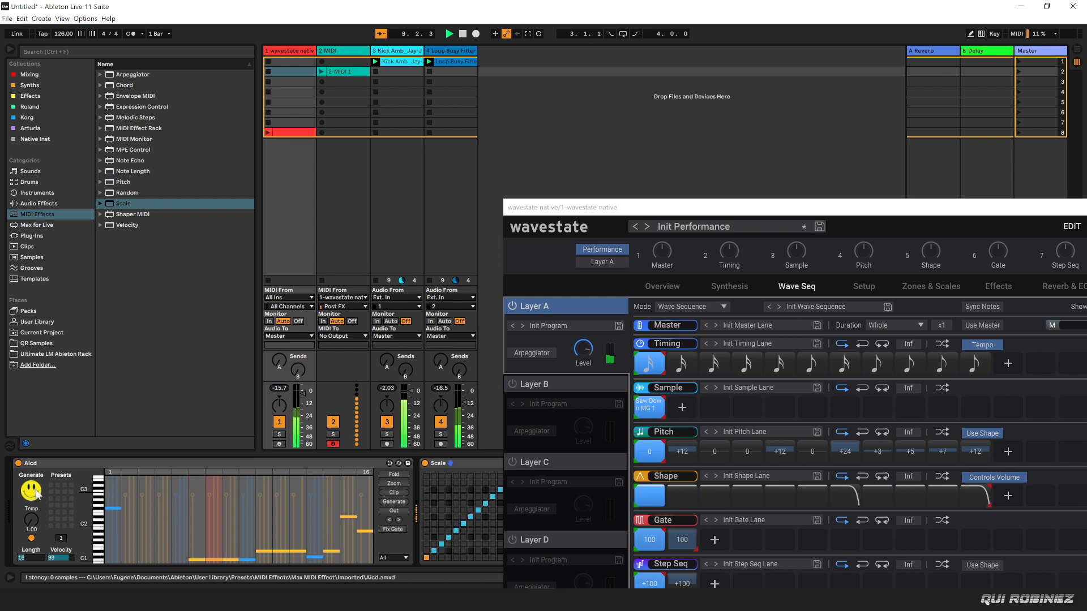
pyautogui.click(38, 495)
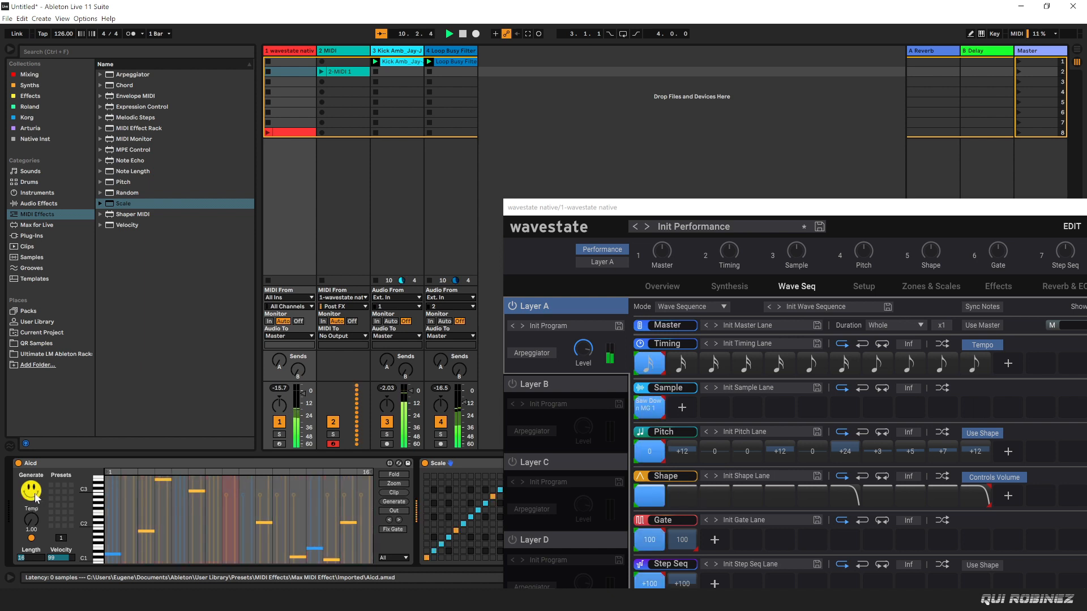
pyautogui.click(35, 496)
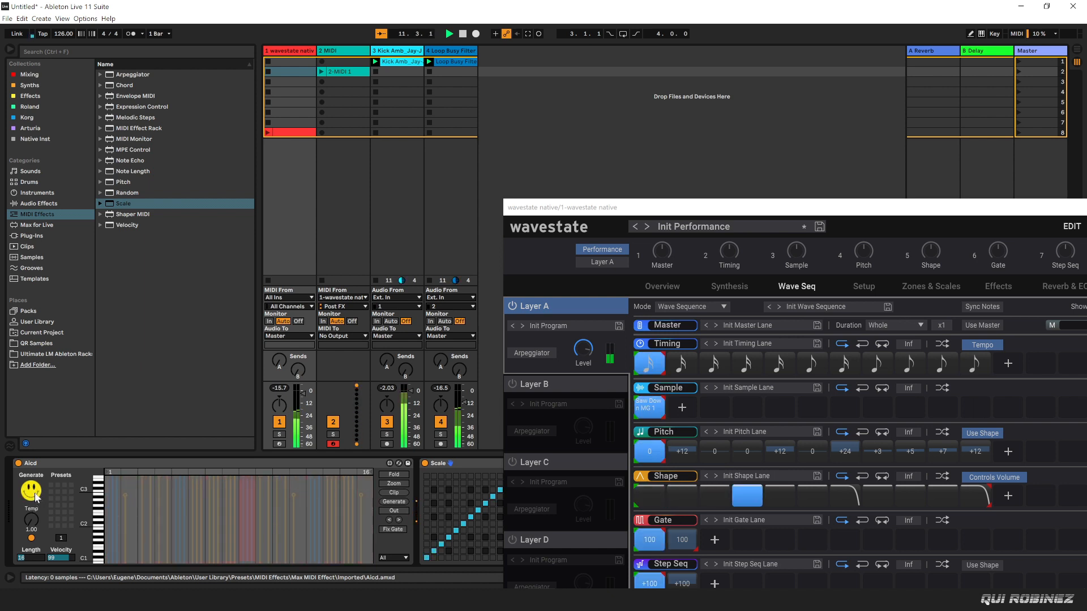
pyautogui.click(35, 497)
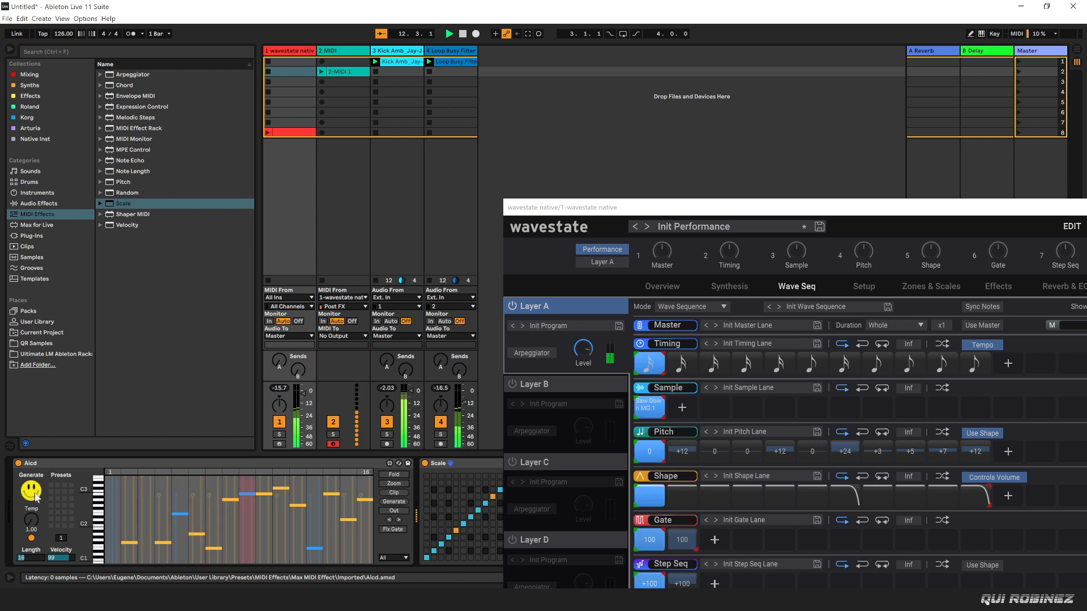
pyautogui.click(35, 496)
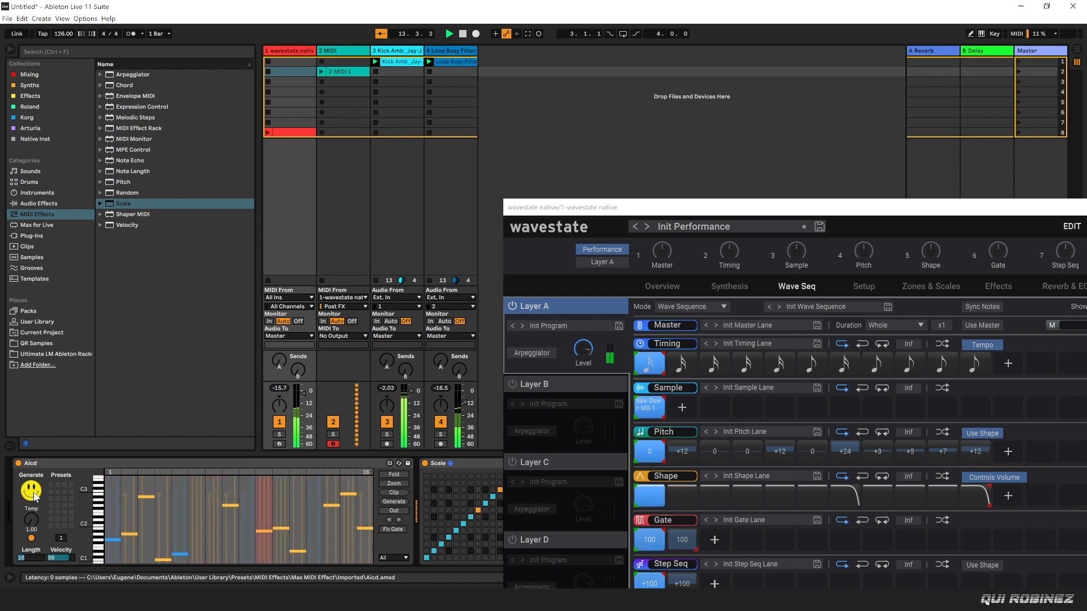
pyautogui.click(35, 496)
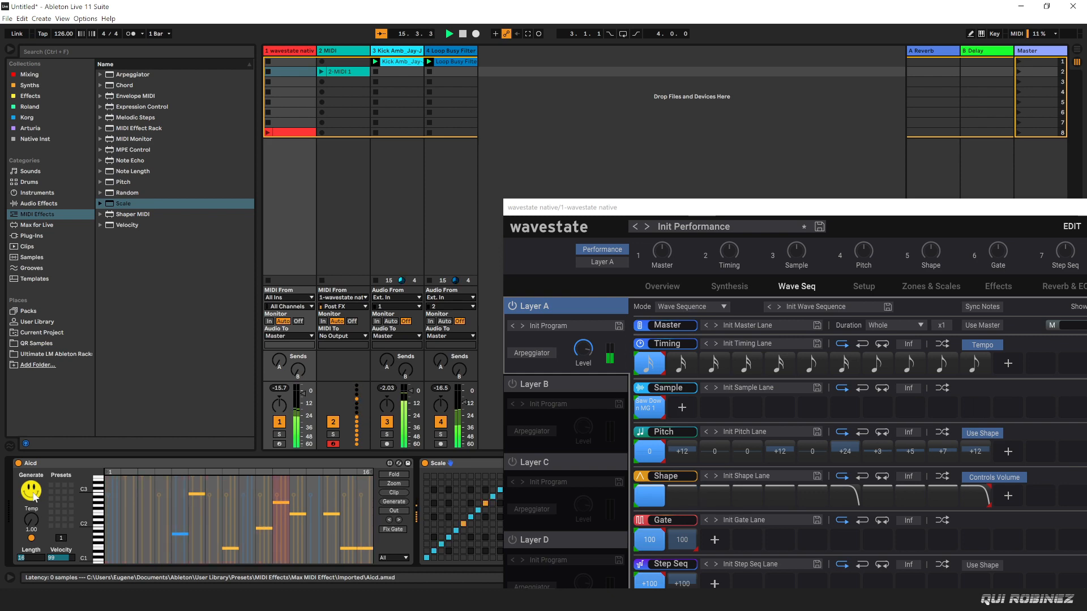
# Arm the wavestate native track and bring the full Synthesis page of the wavestate window into view
pyautogui.moveTo(729, 217); pyautogui.dragTo(537, 44)
pyautogui.click(521, 107)
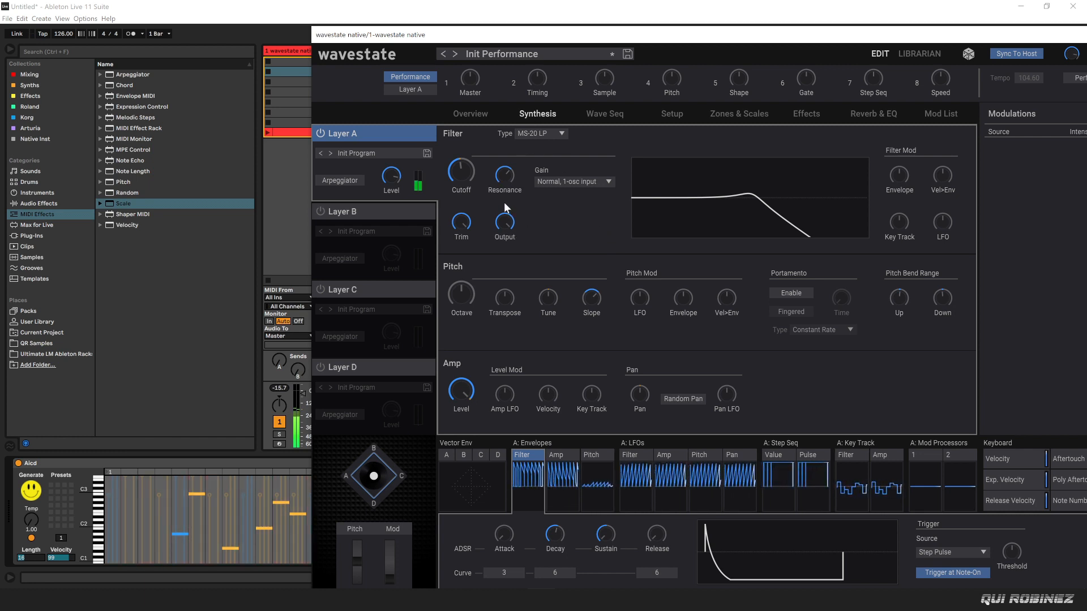
pyautogui.click(287, 50)
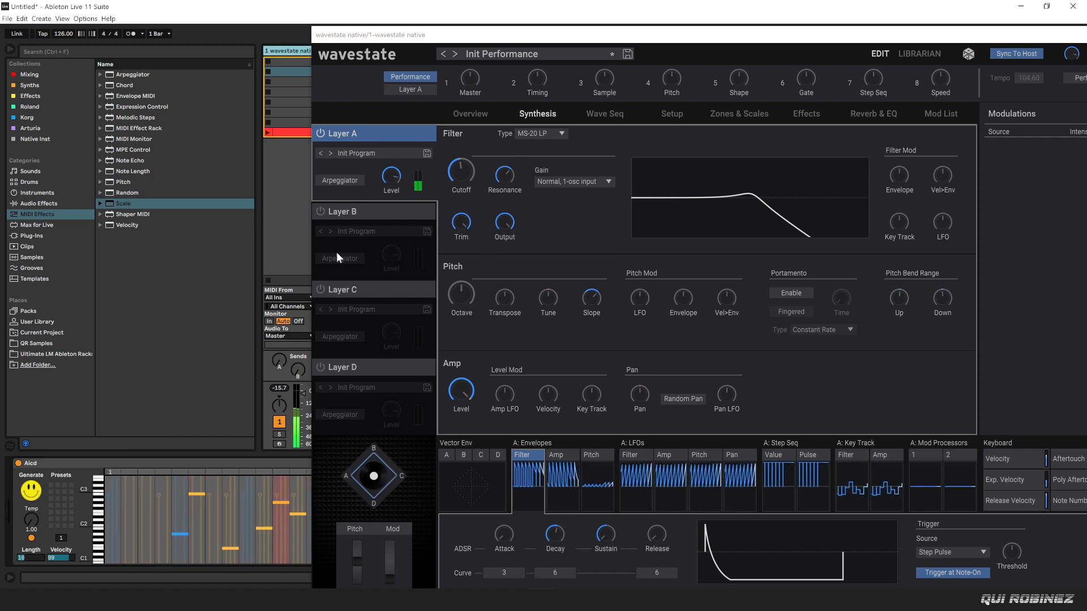
pyautogui.click(280, 444)
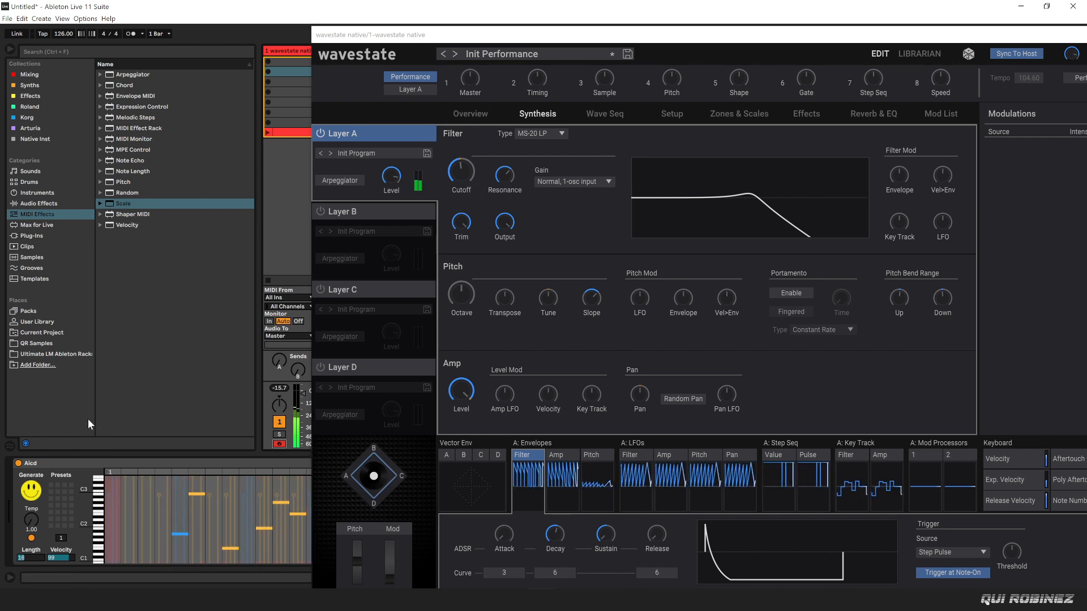
pyautogui.moveTo(544, 36); pyautogui.dragTo(919, 33)
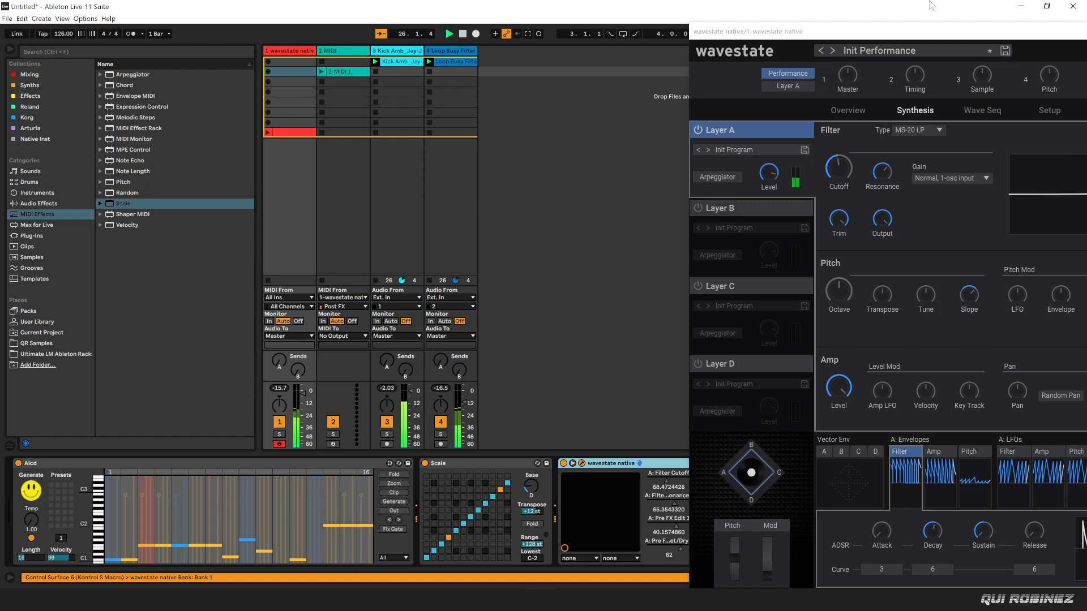
pyautogui.moveTo(935, 31); pyautogui.dragTo(404, 4)
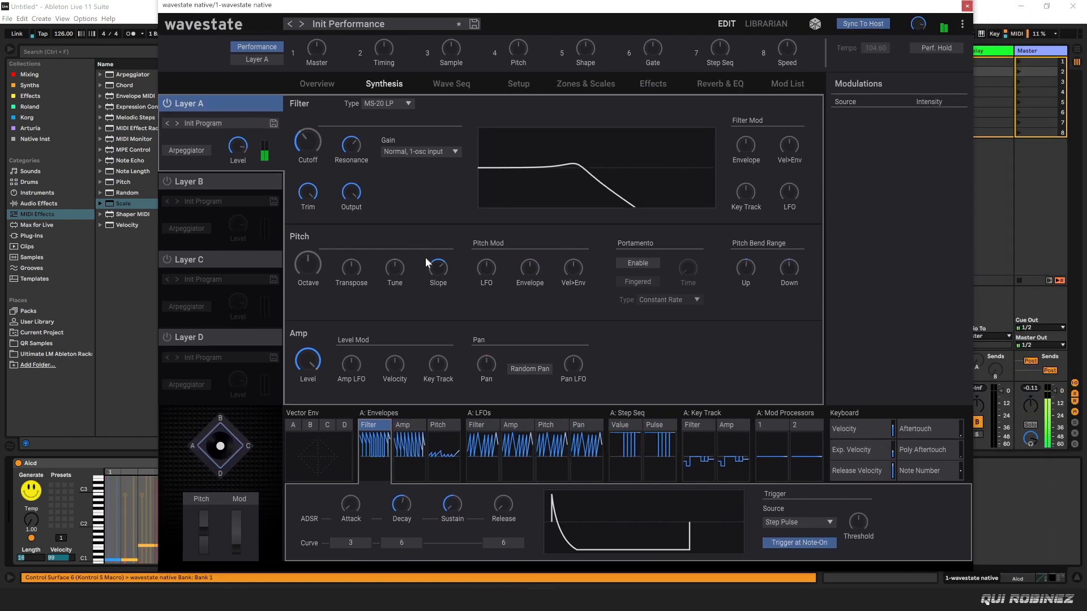